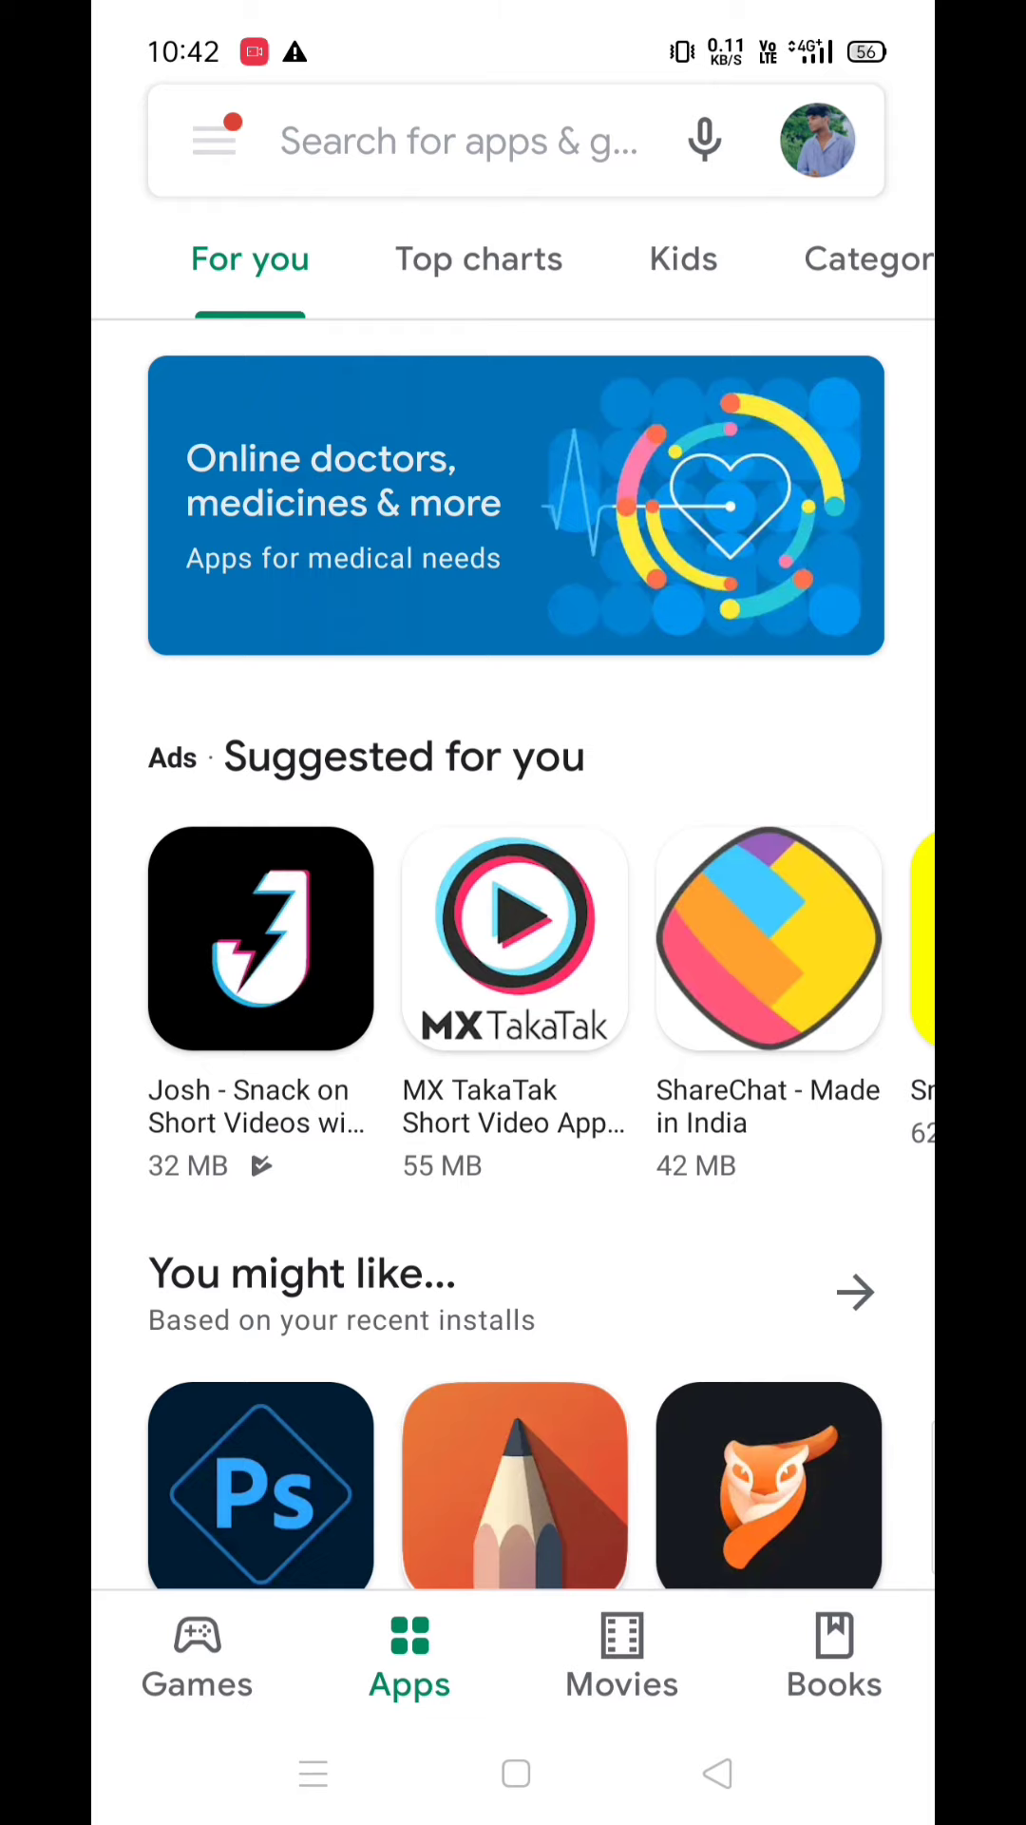
Step: Search 'toon' in Play Store and start installing ToonApp
{"action": "left_click", "coordinate": [457, 141]}
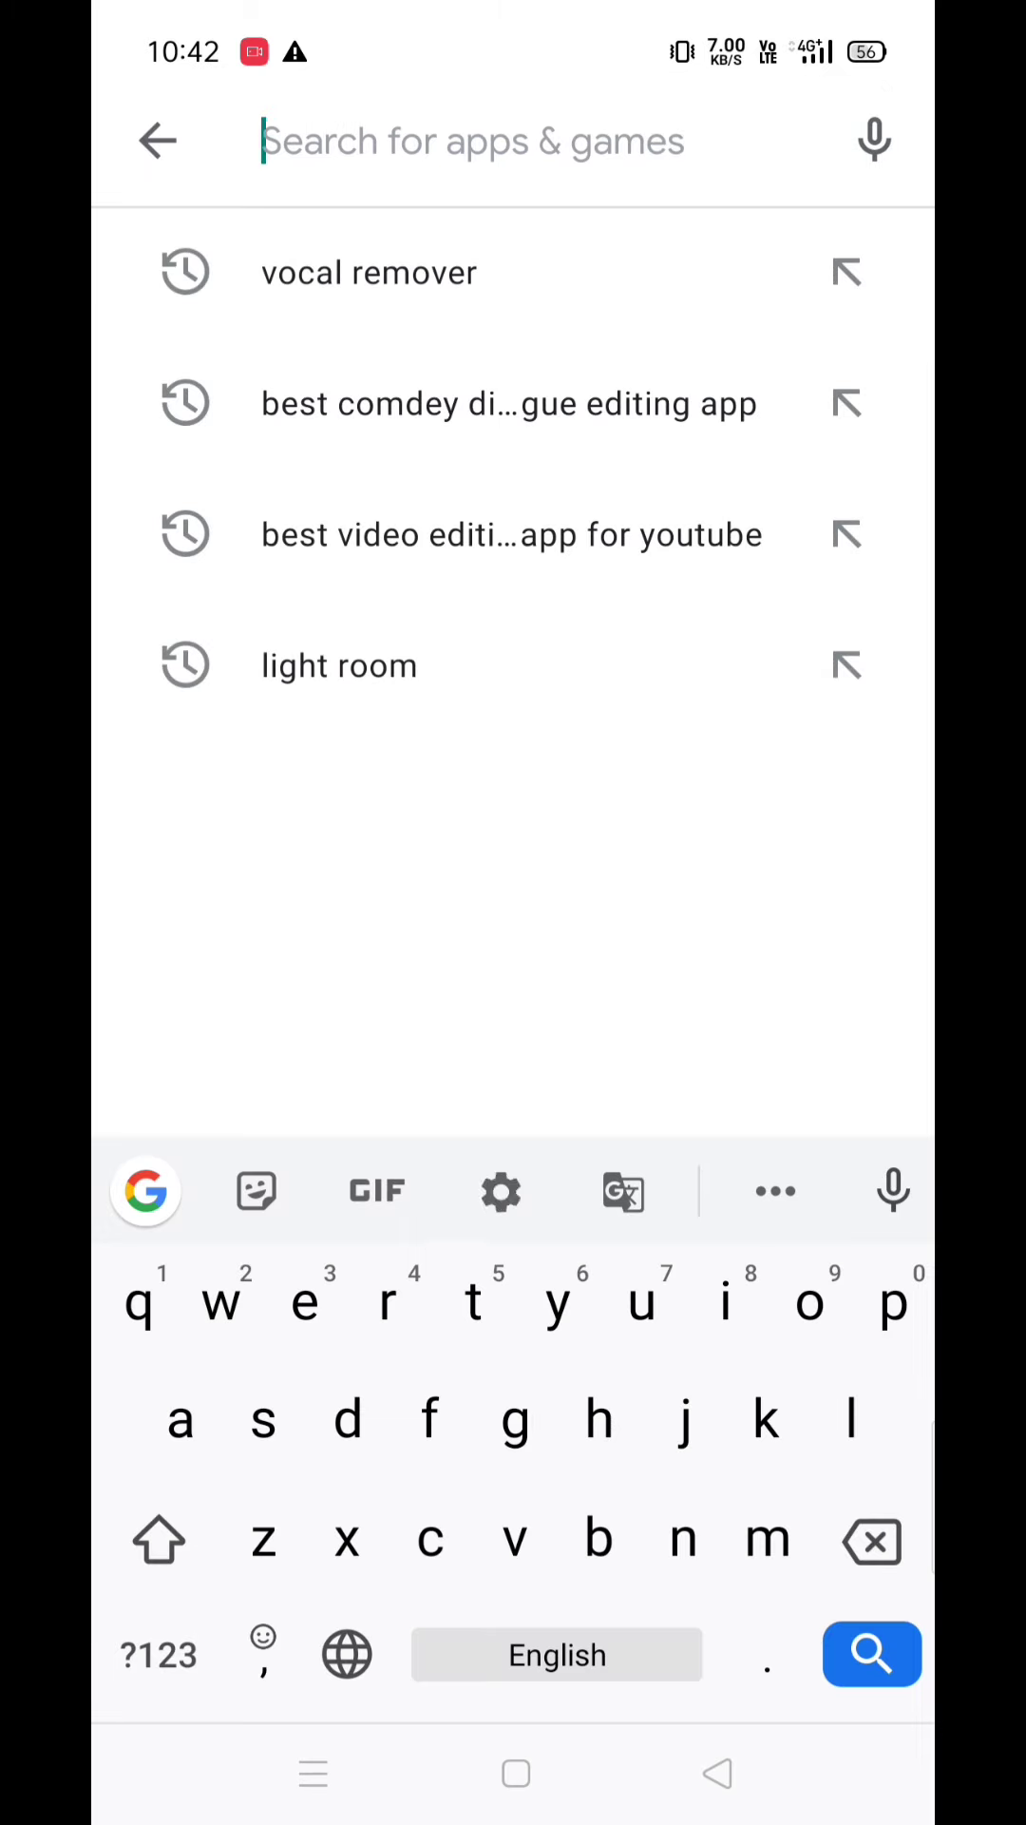
{"action": "type", "text": "toon"}
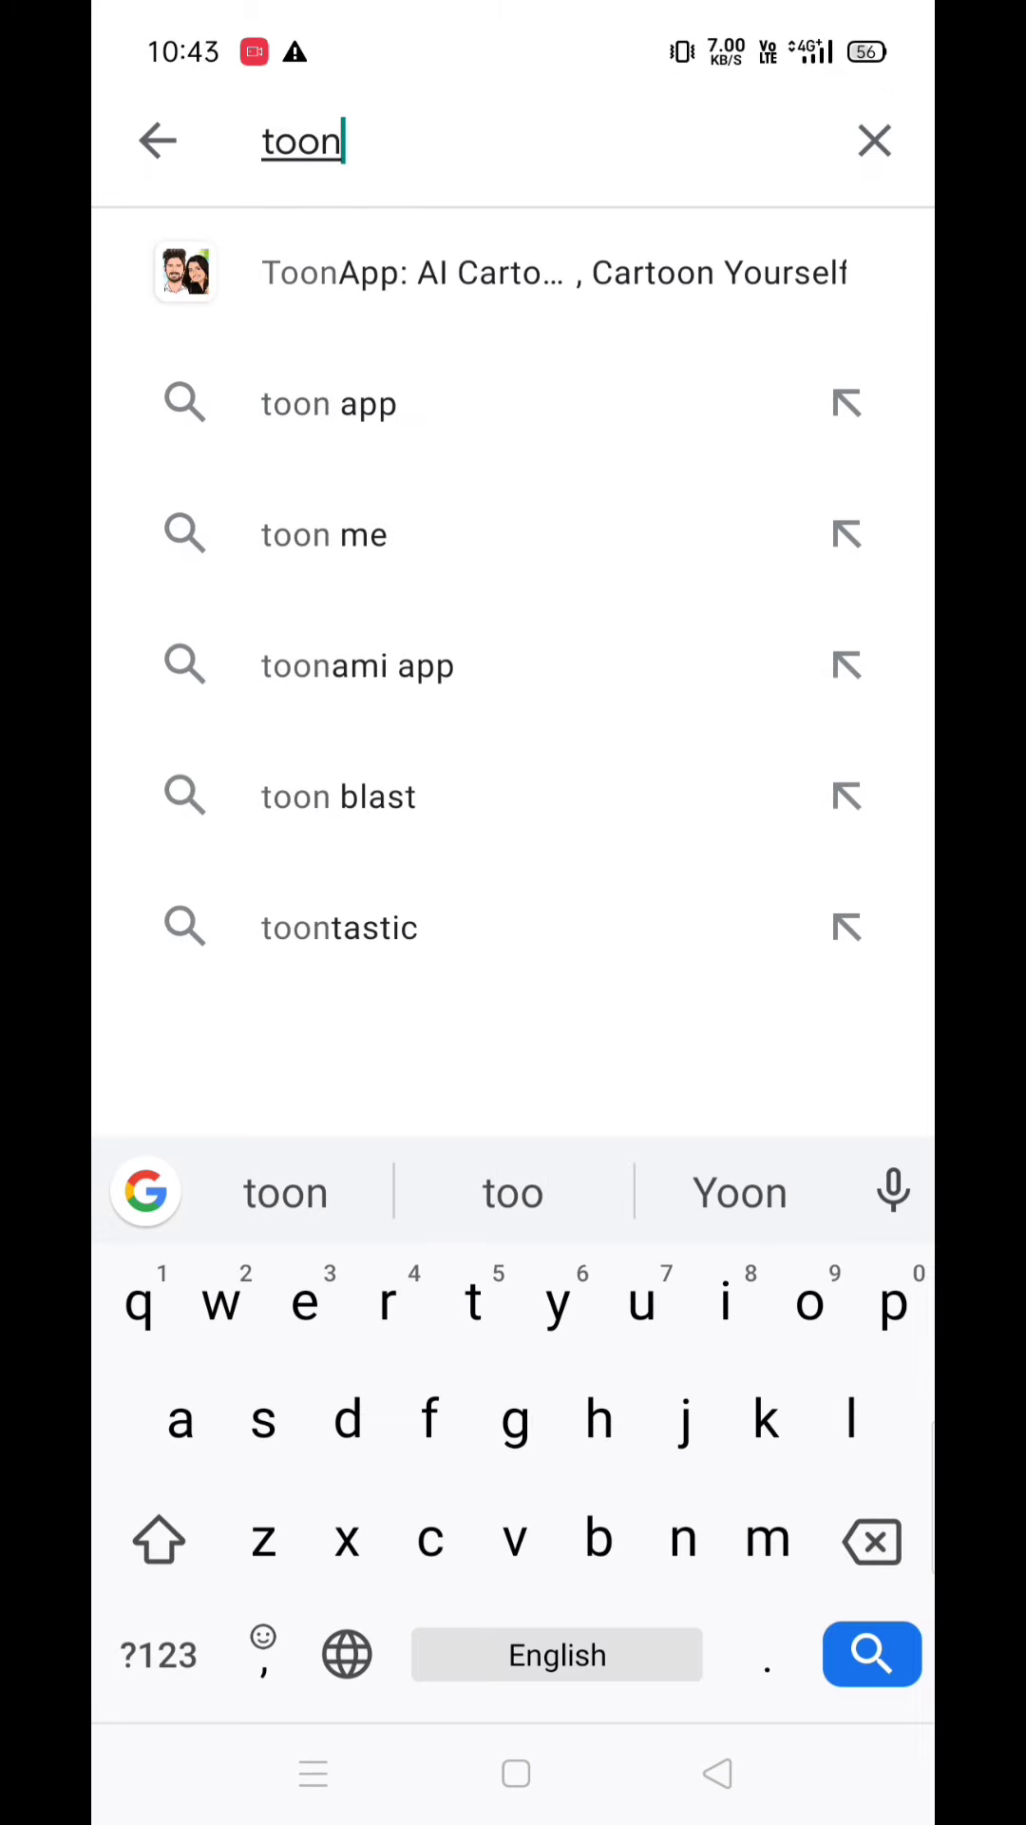
{"action": "left_click", "coordinate": [556, 272]}
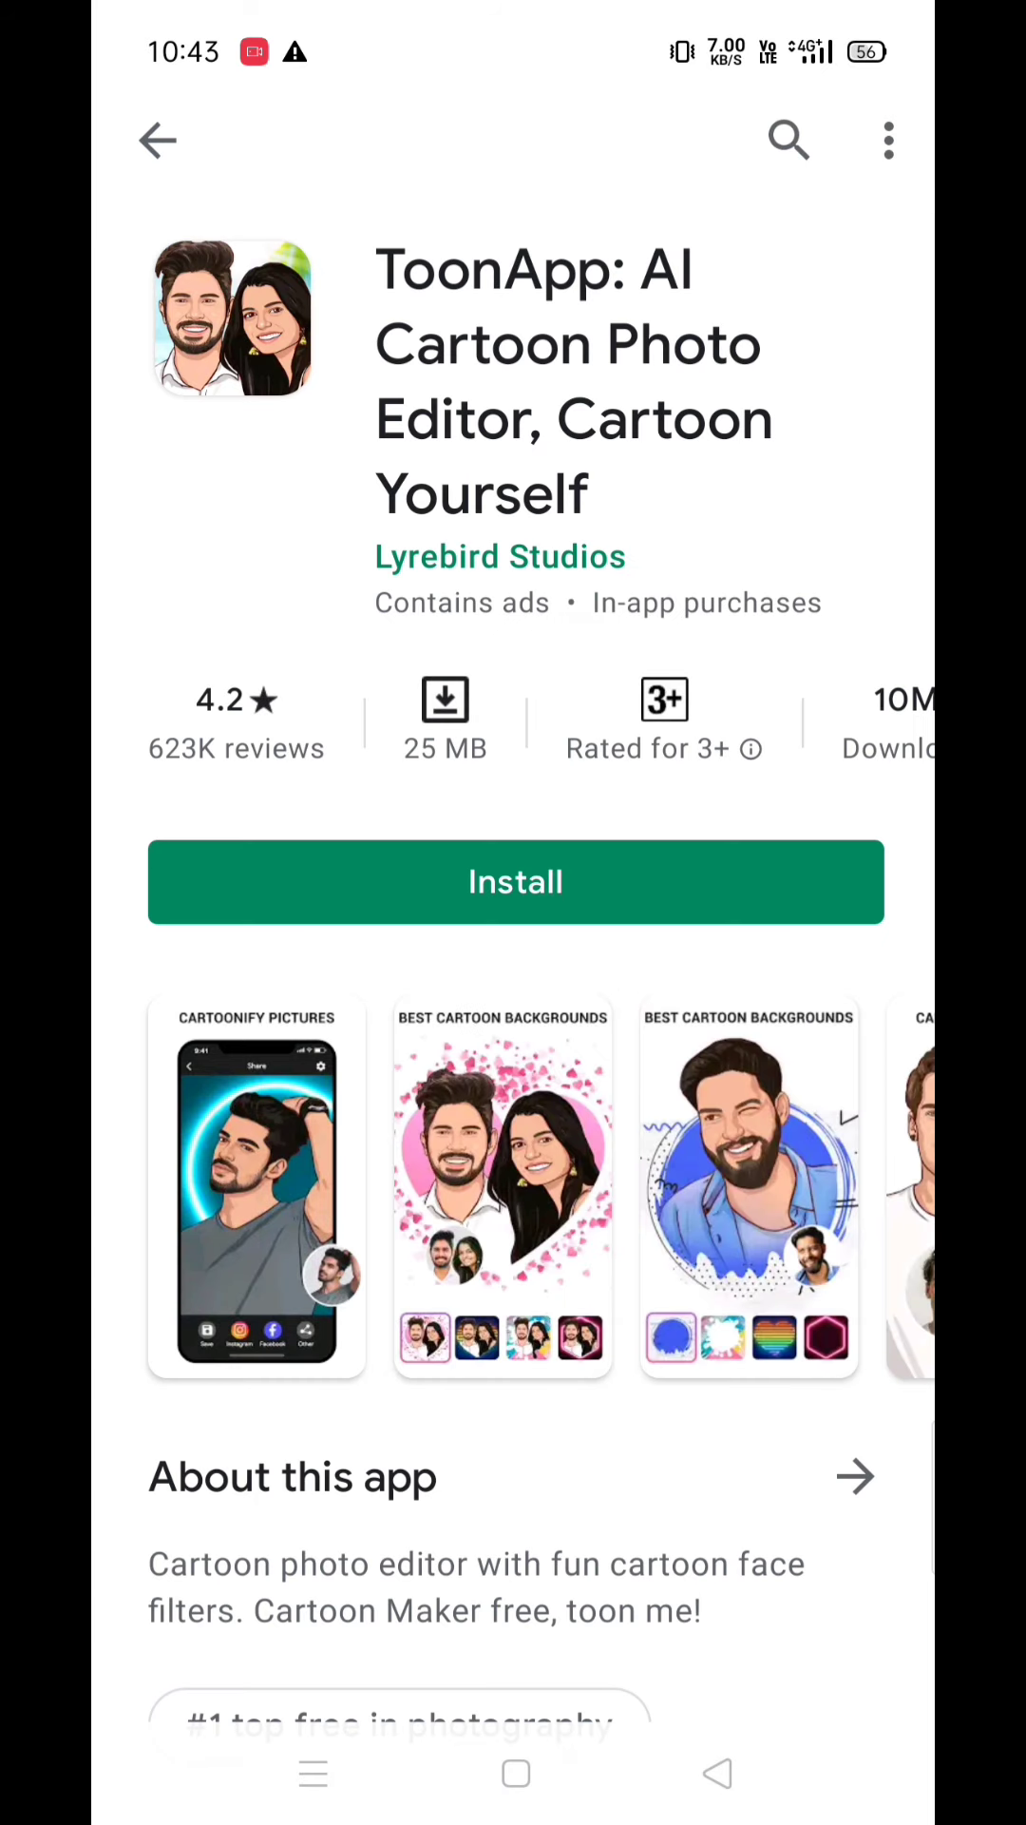
{"action": "left_click", "coordinate": [517, 881]}
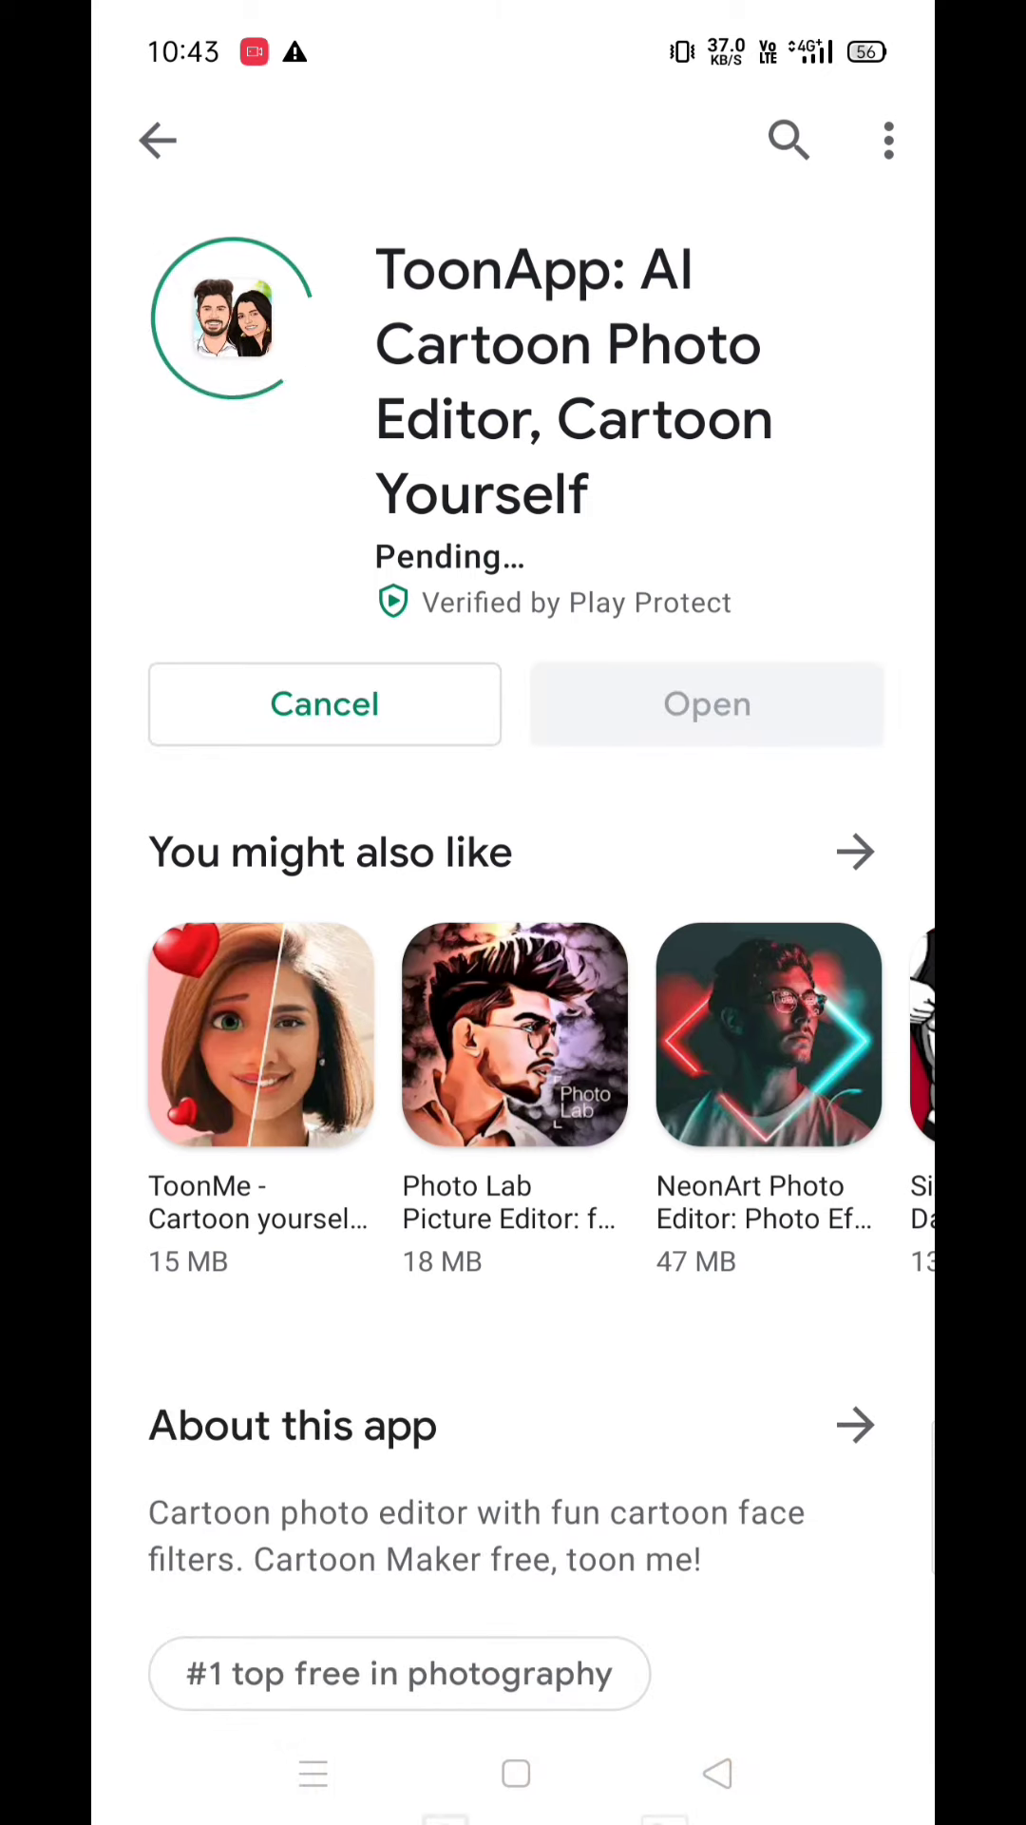
Step: Search 'pisces art', install PicsArt Photo Editor now, and check download progress
{"action": "left_click", "coordinate": [718, 1772]}
{"action": "left_click", "coordinate": [470, 139]}
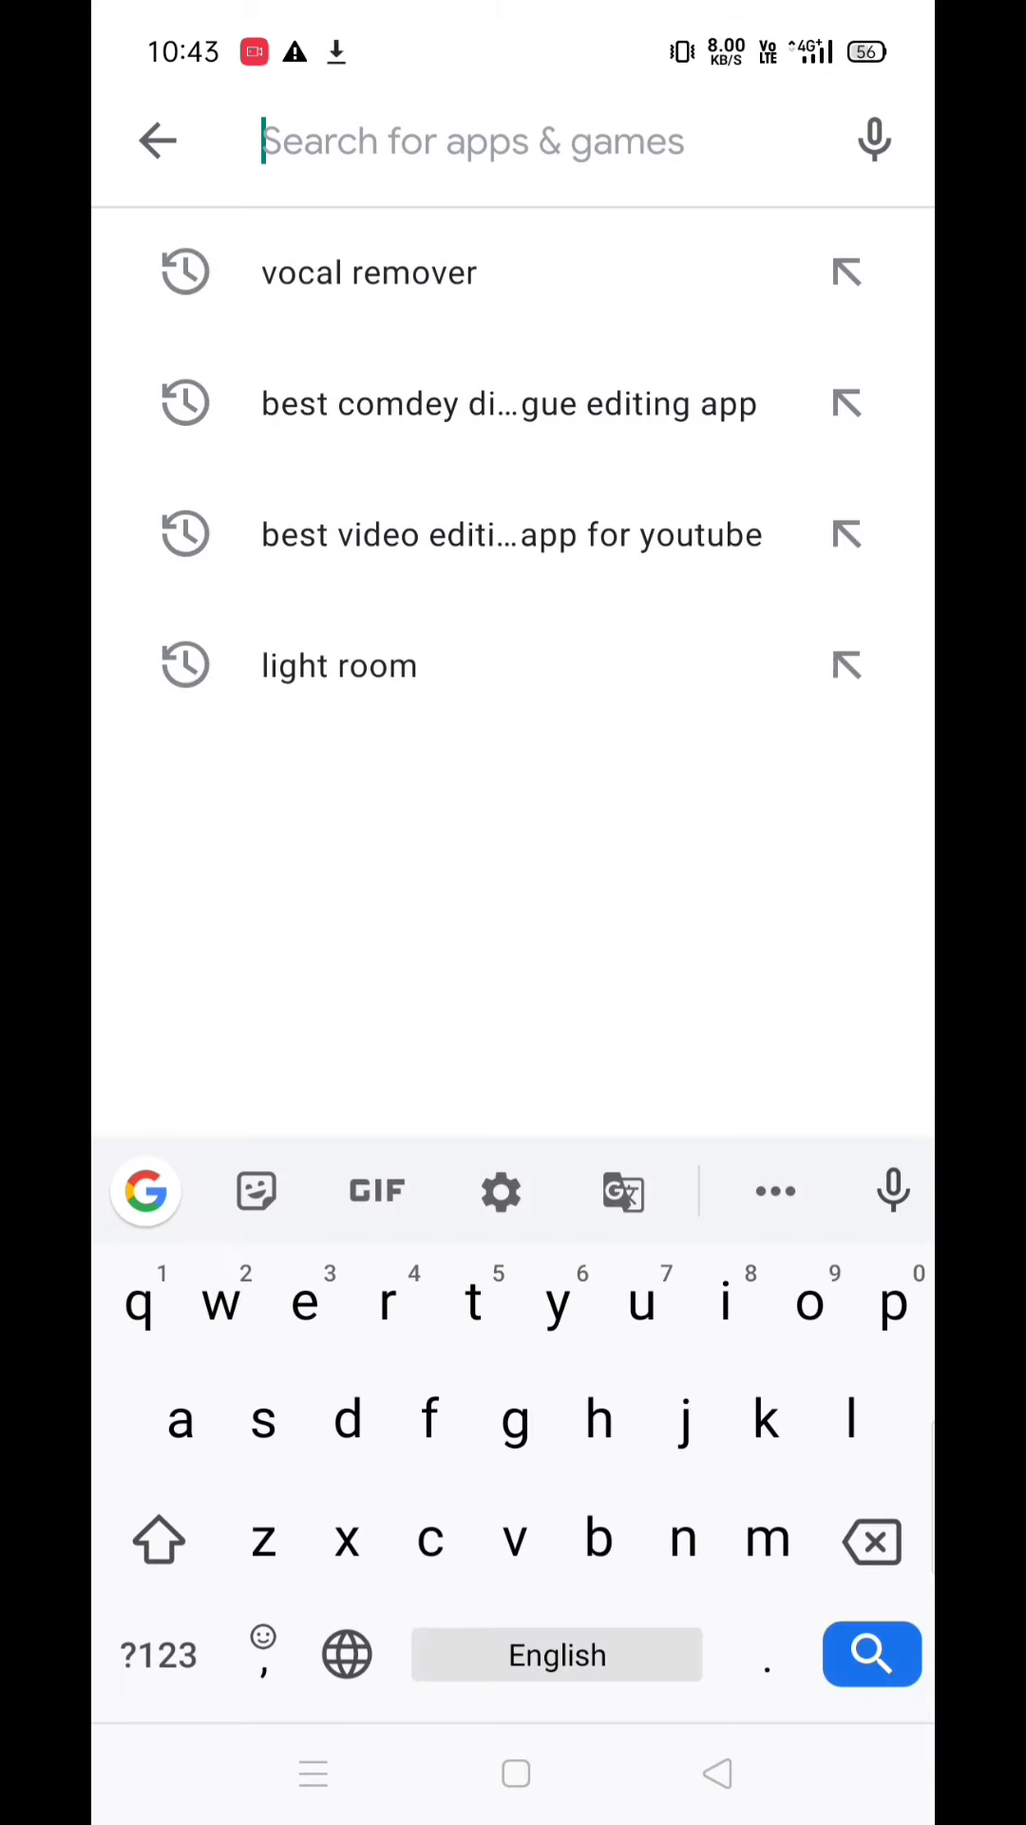
{"action": "type", "text": "pisc"}
{"action": "left_click", "coordinate": [337, 273]}
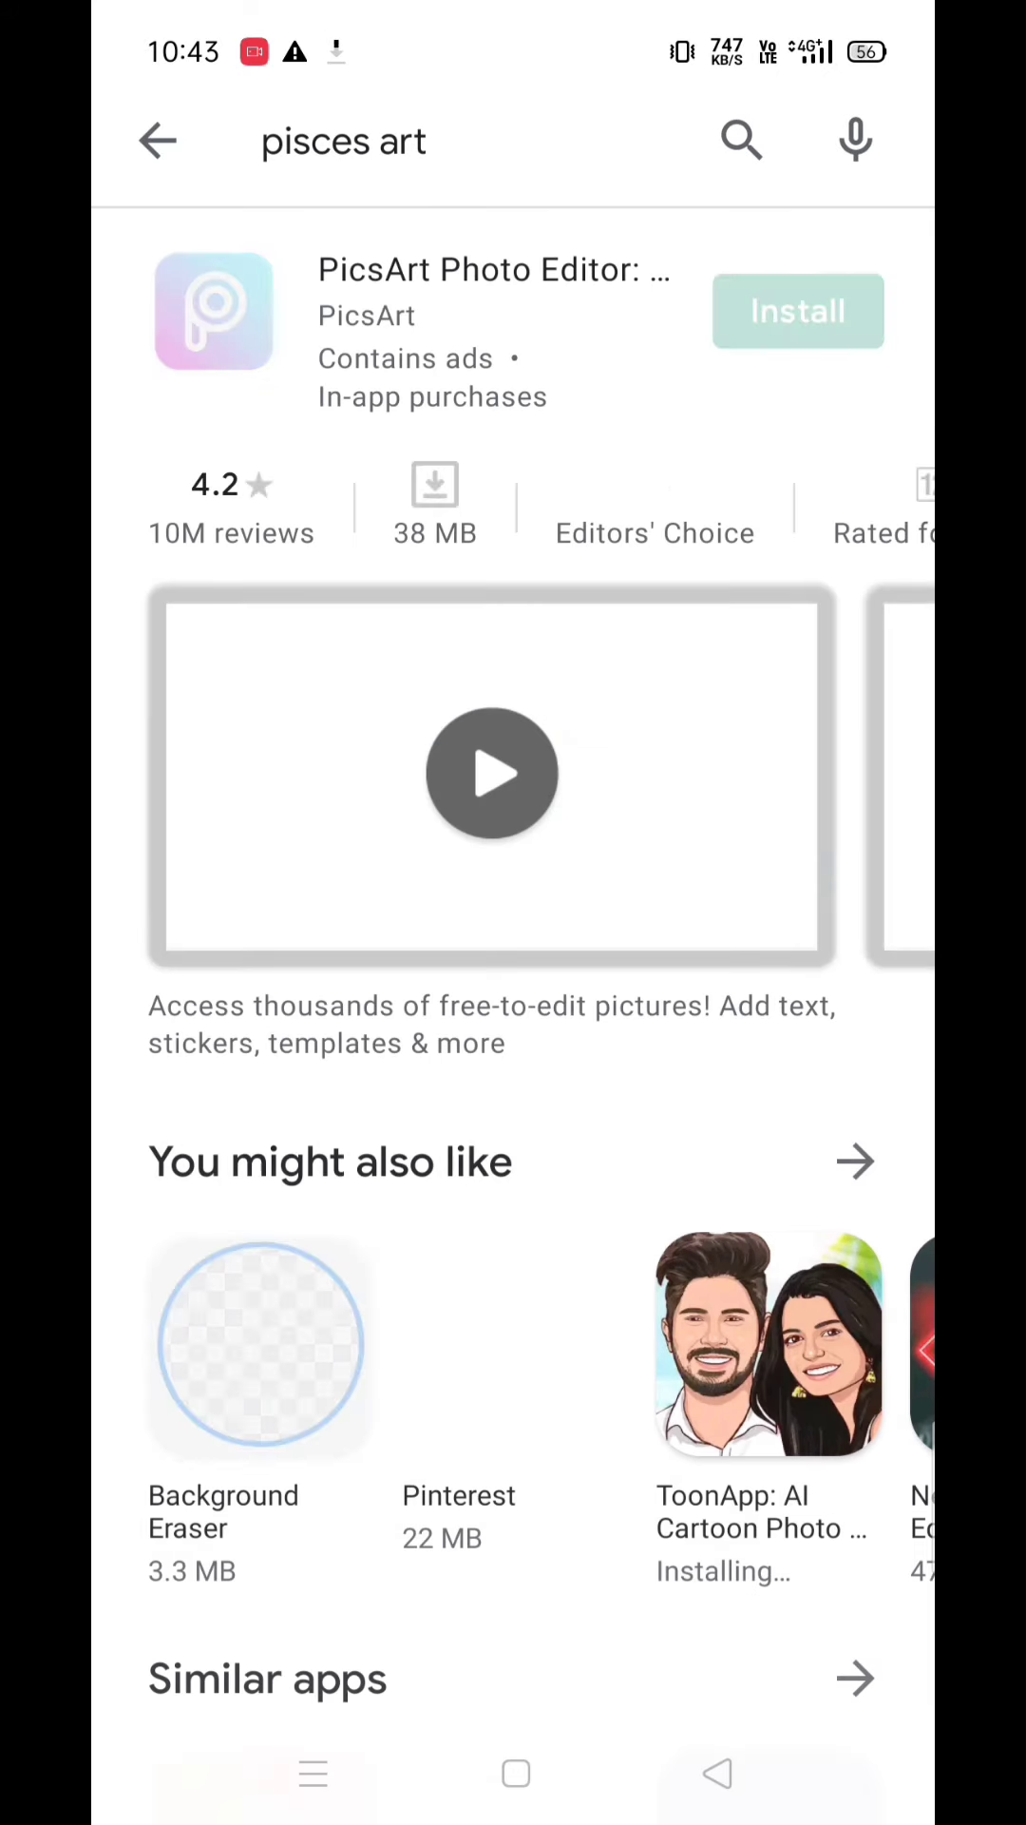
{"action": "left_click", "coordinate": [800, 311]}
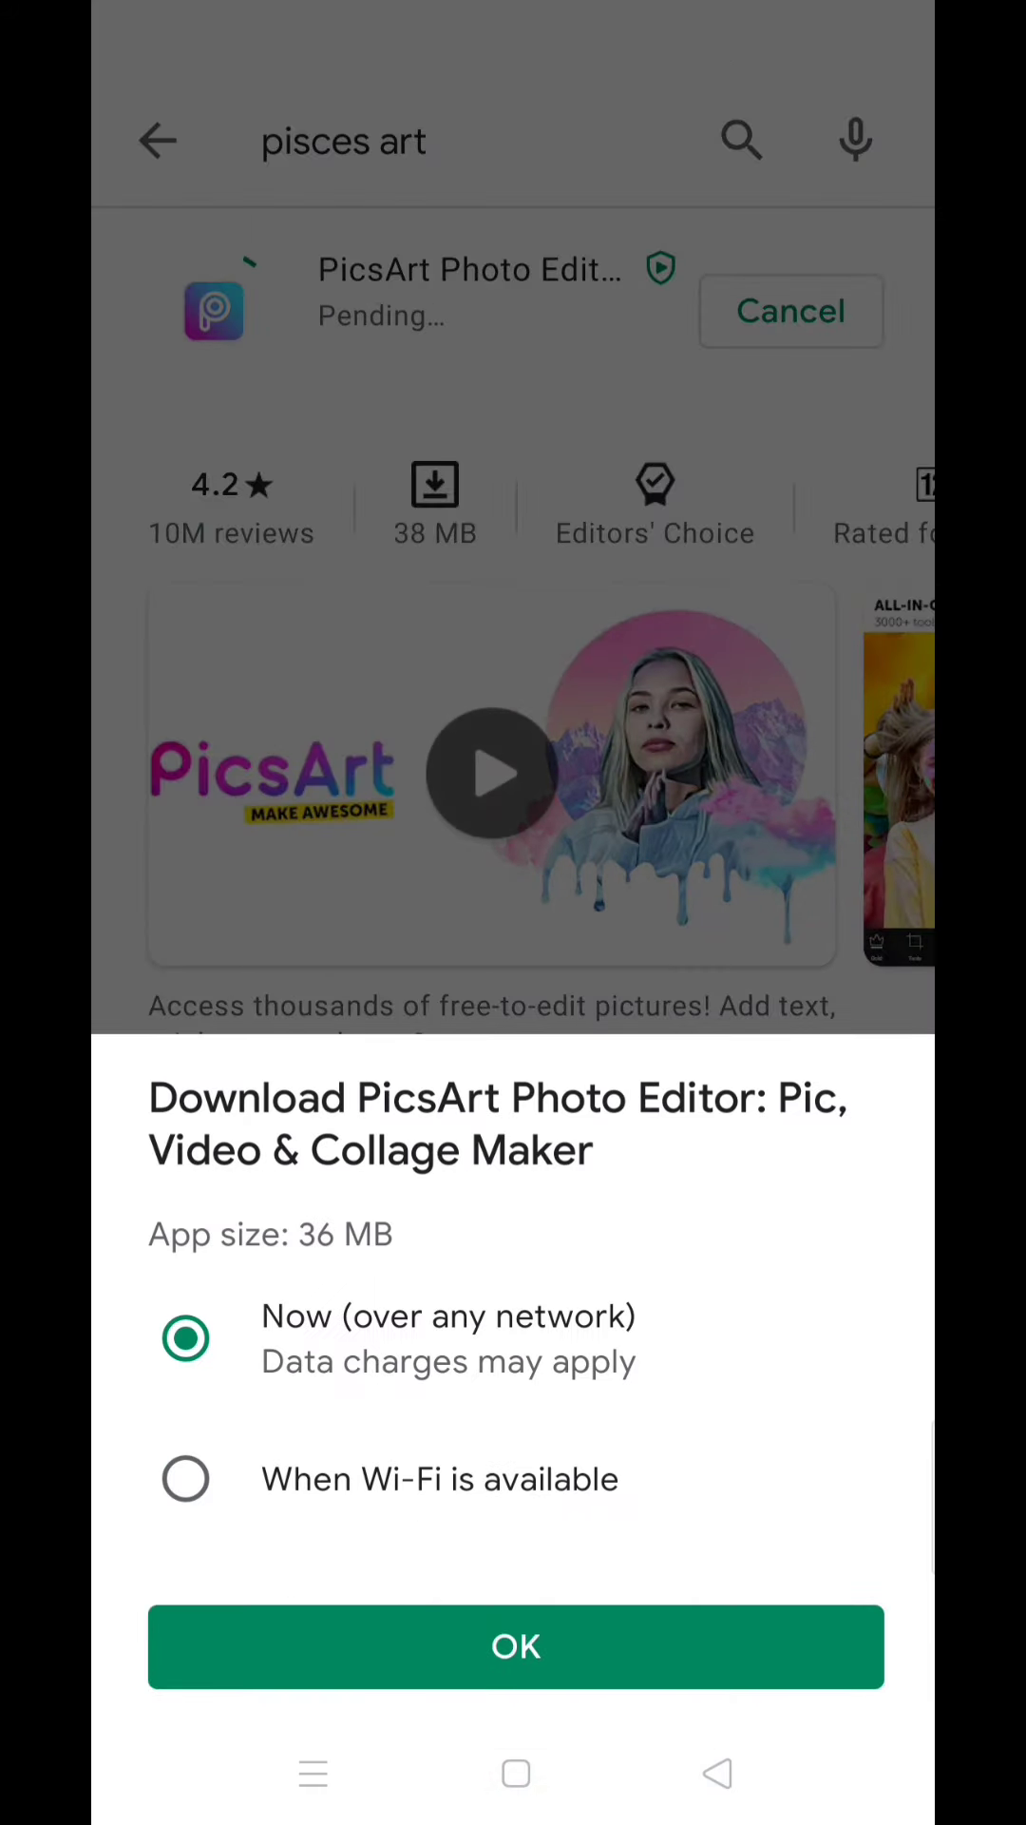
{"action": "left_click", "coordinate": [516, 1645]}
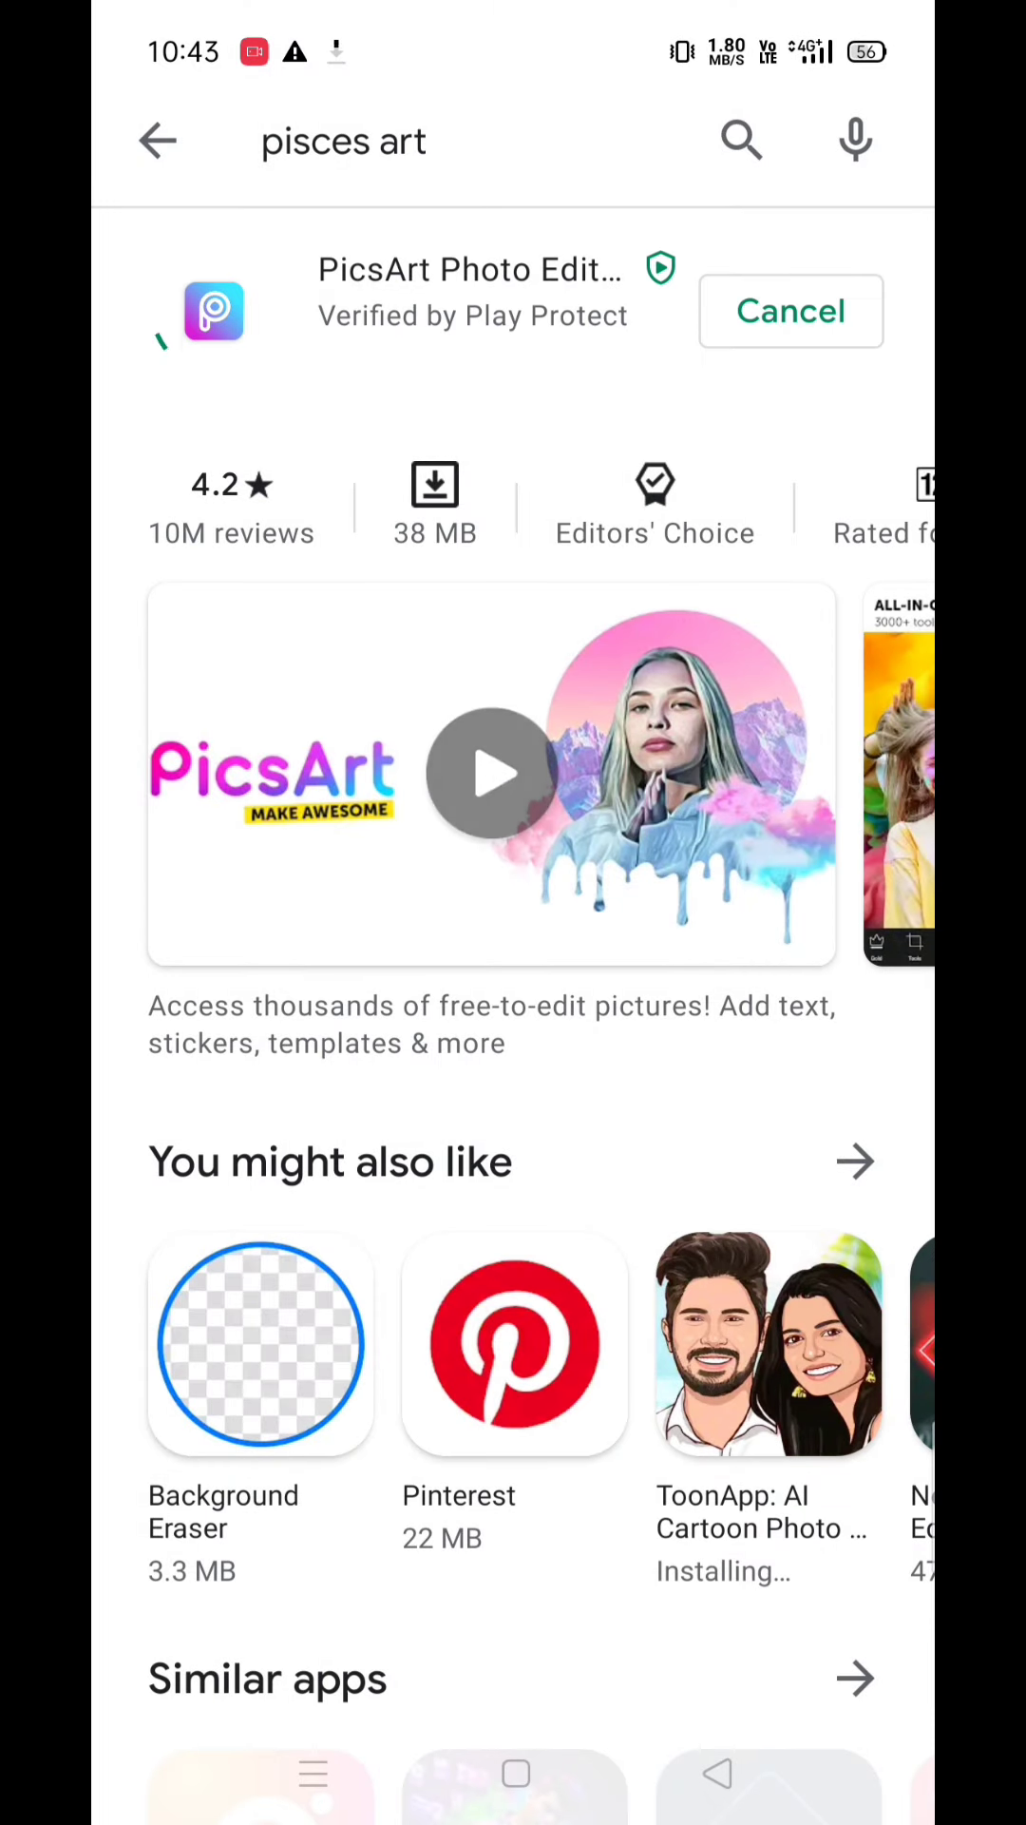
{"action": "left_click_drag", "start_coordinate": [513, 14], "coordinate": [515, 998]}
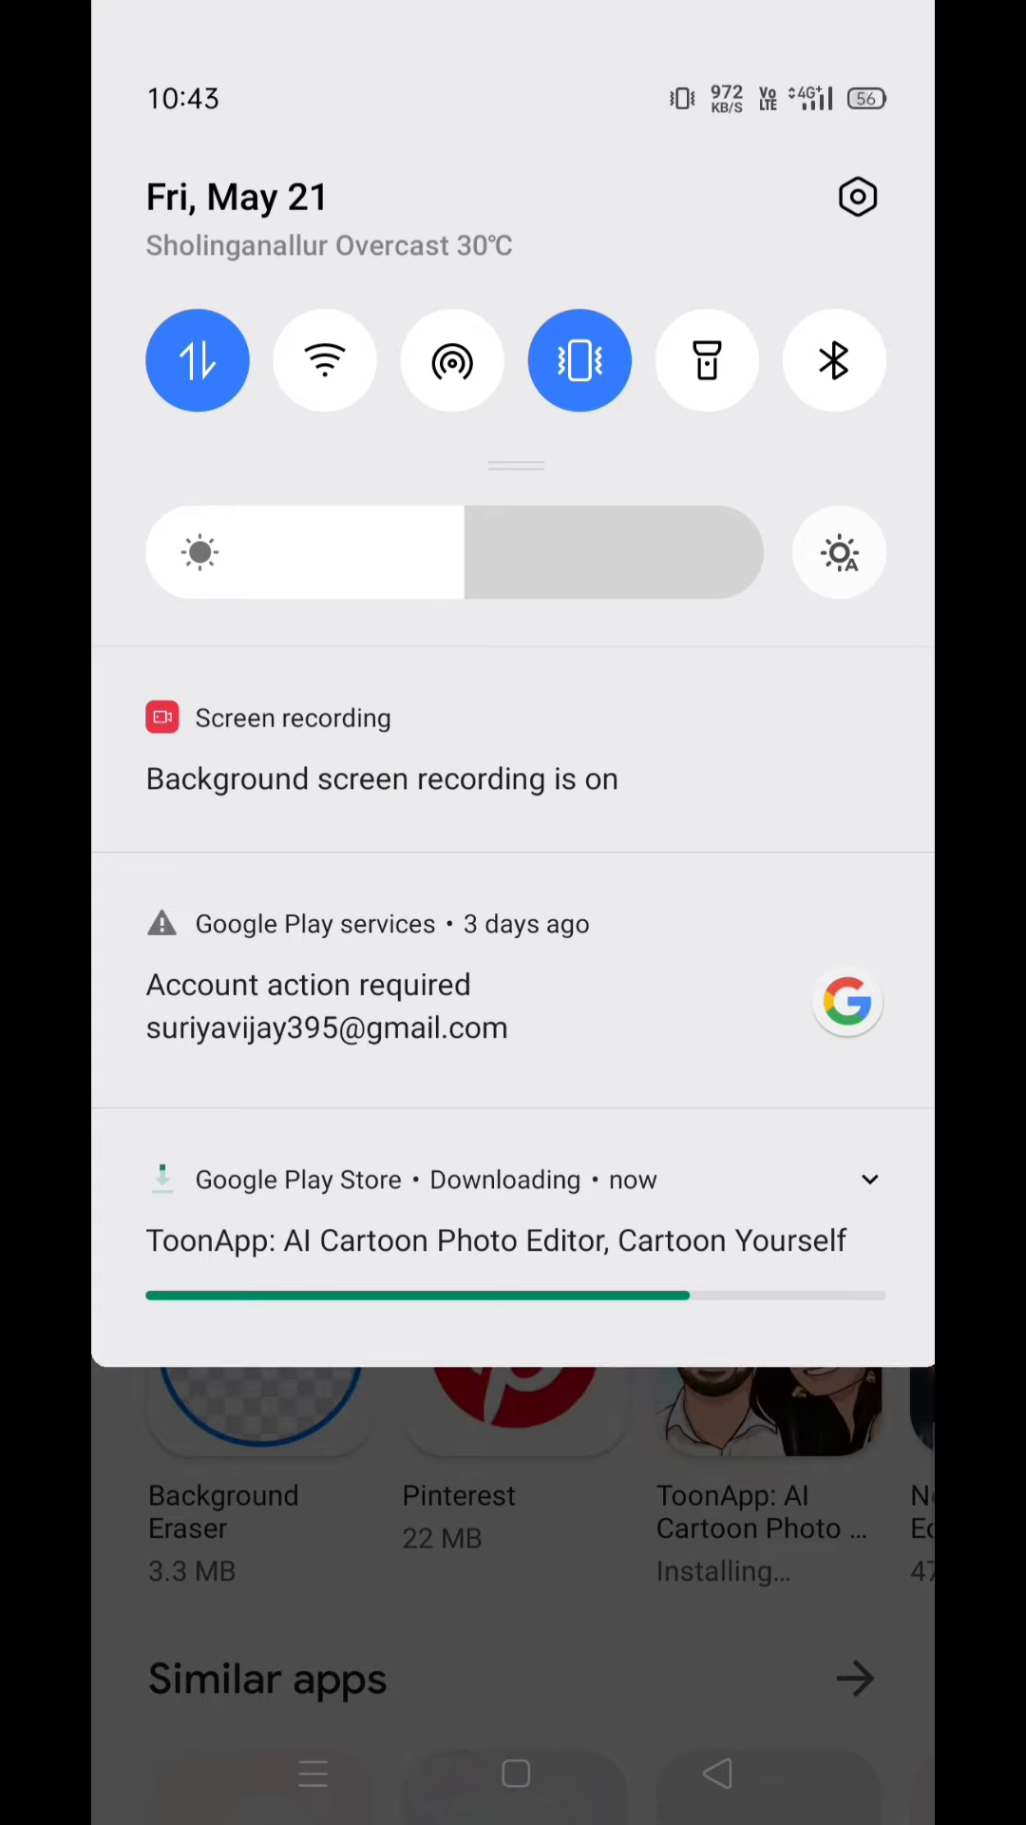
Step: Launch ToonApp past the intro and PRO offer, allow photo access, and pick the sunglasses portrait
{"action": "left_click_drag", "start_coordinate": [514, 1284], "coordinate": [513, 285]}
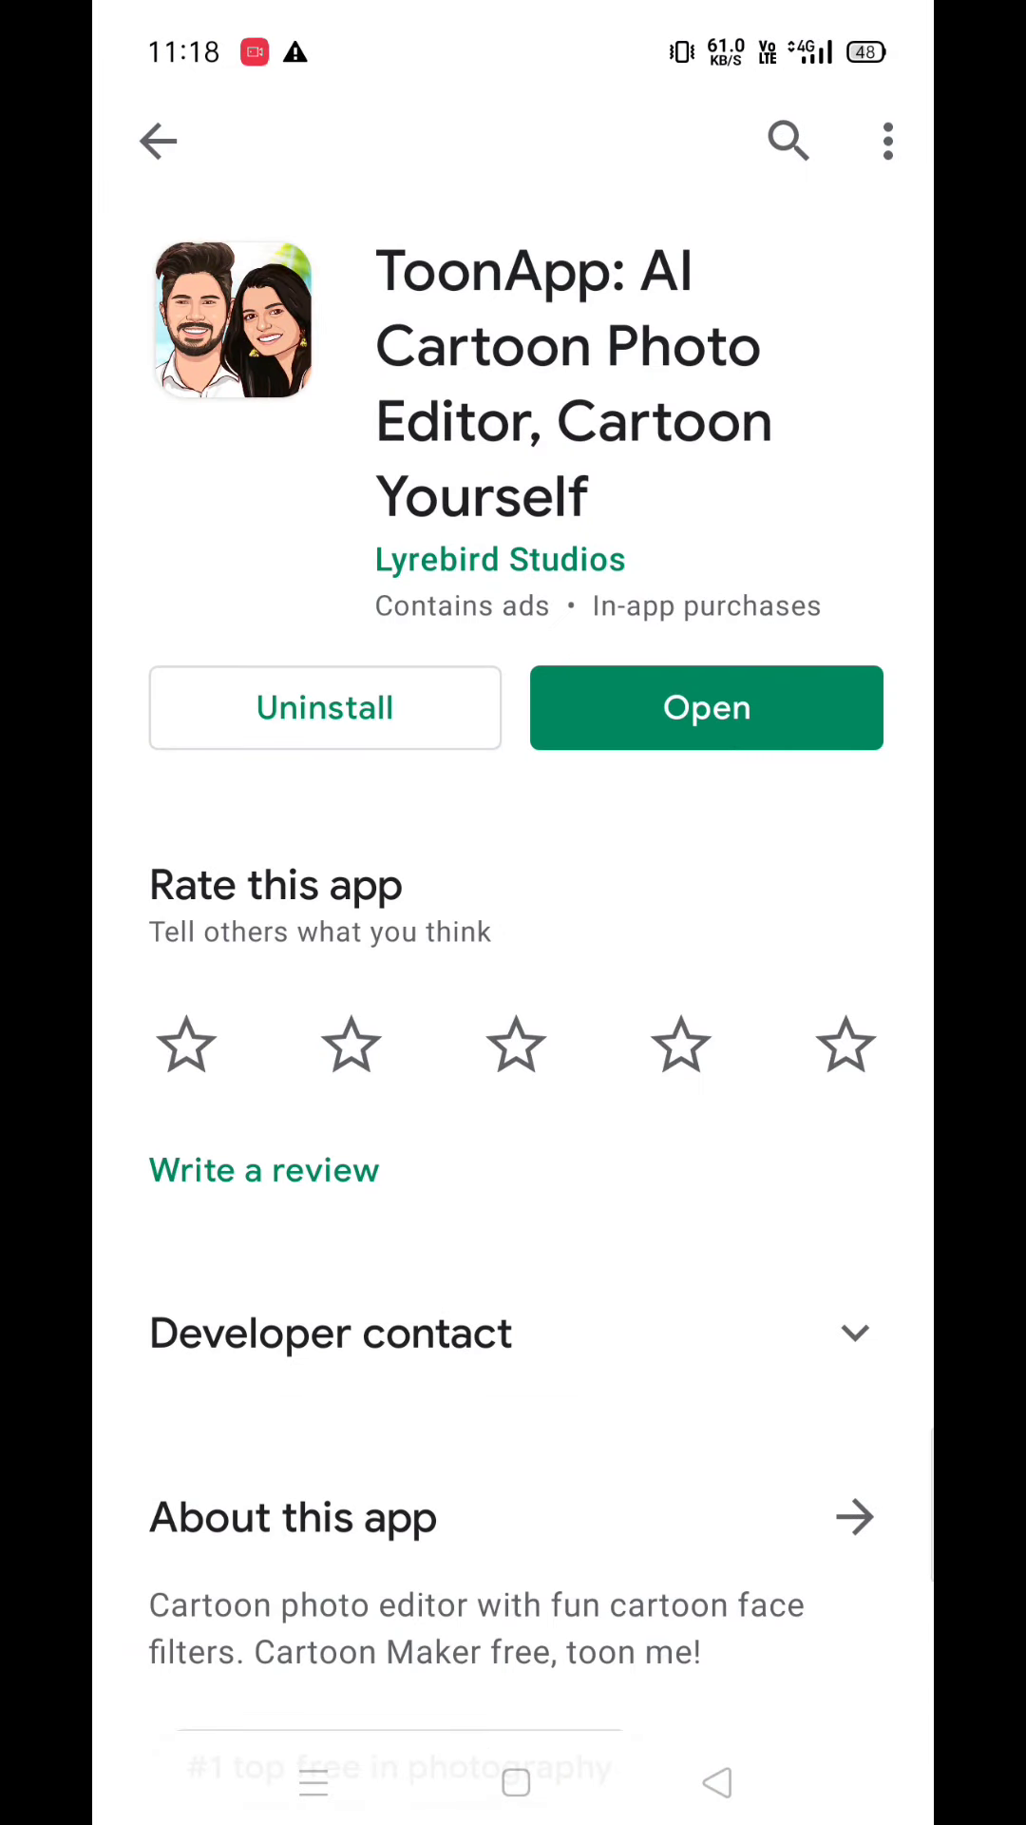
{"action": "left_click", "coordinate": [705, 707]}
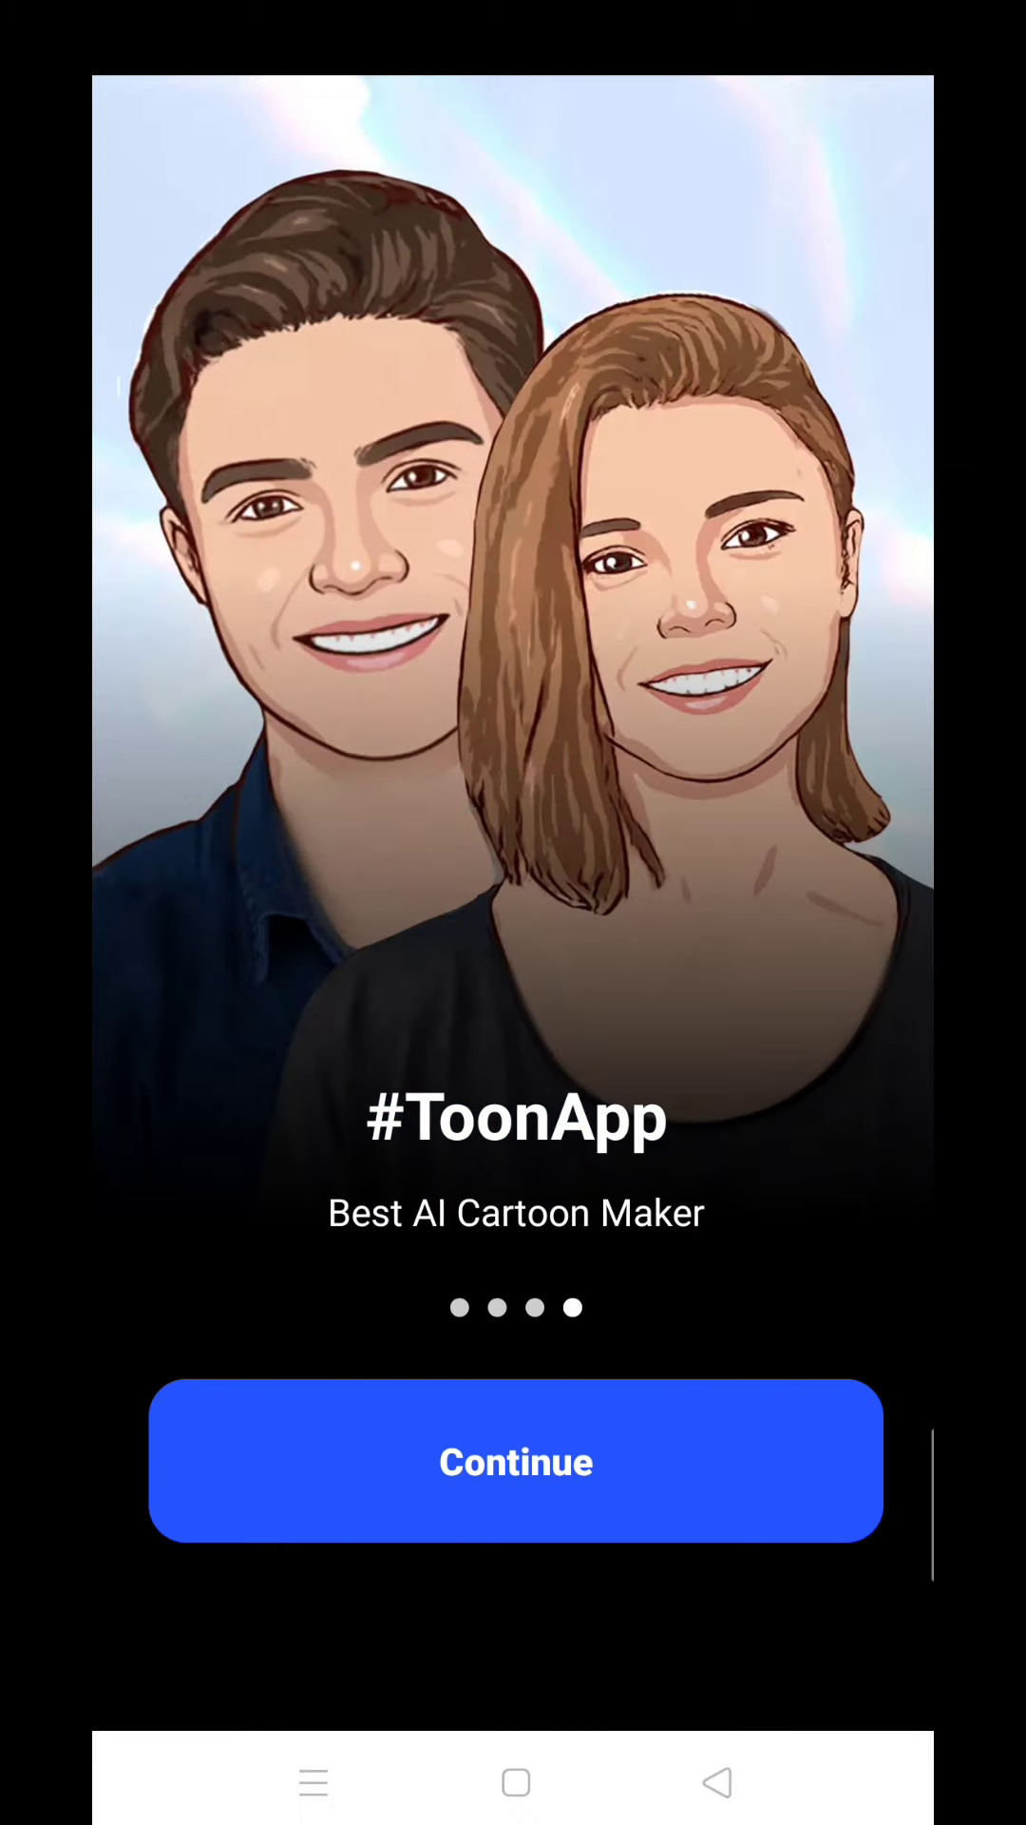
{"action": "left_click", "coordinate": [515, 1461]}
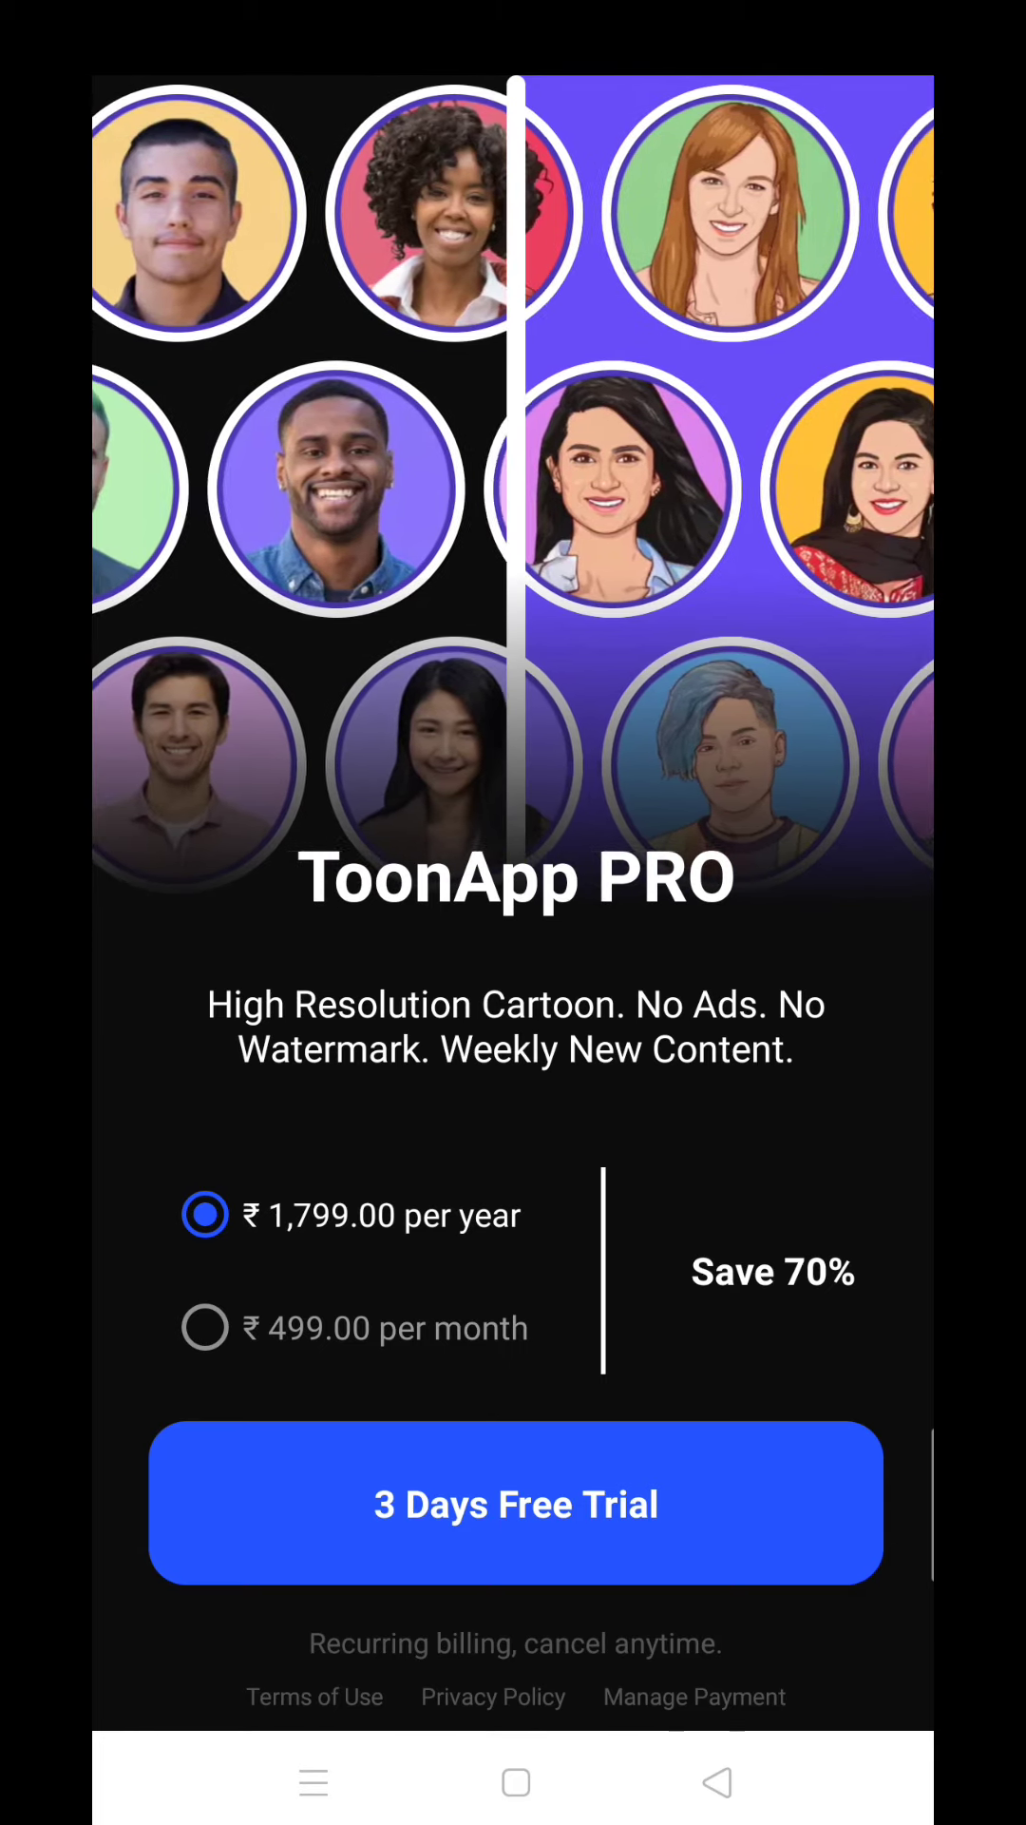
{"action": "left_click", "coordinate": [176, 159]}
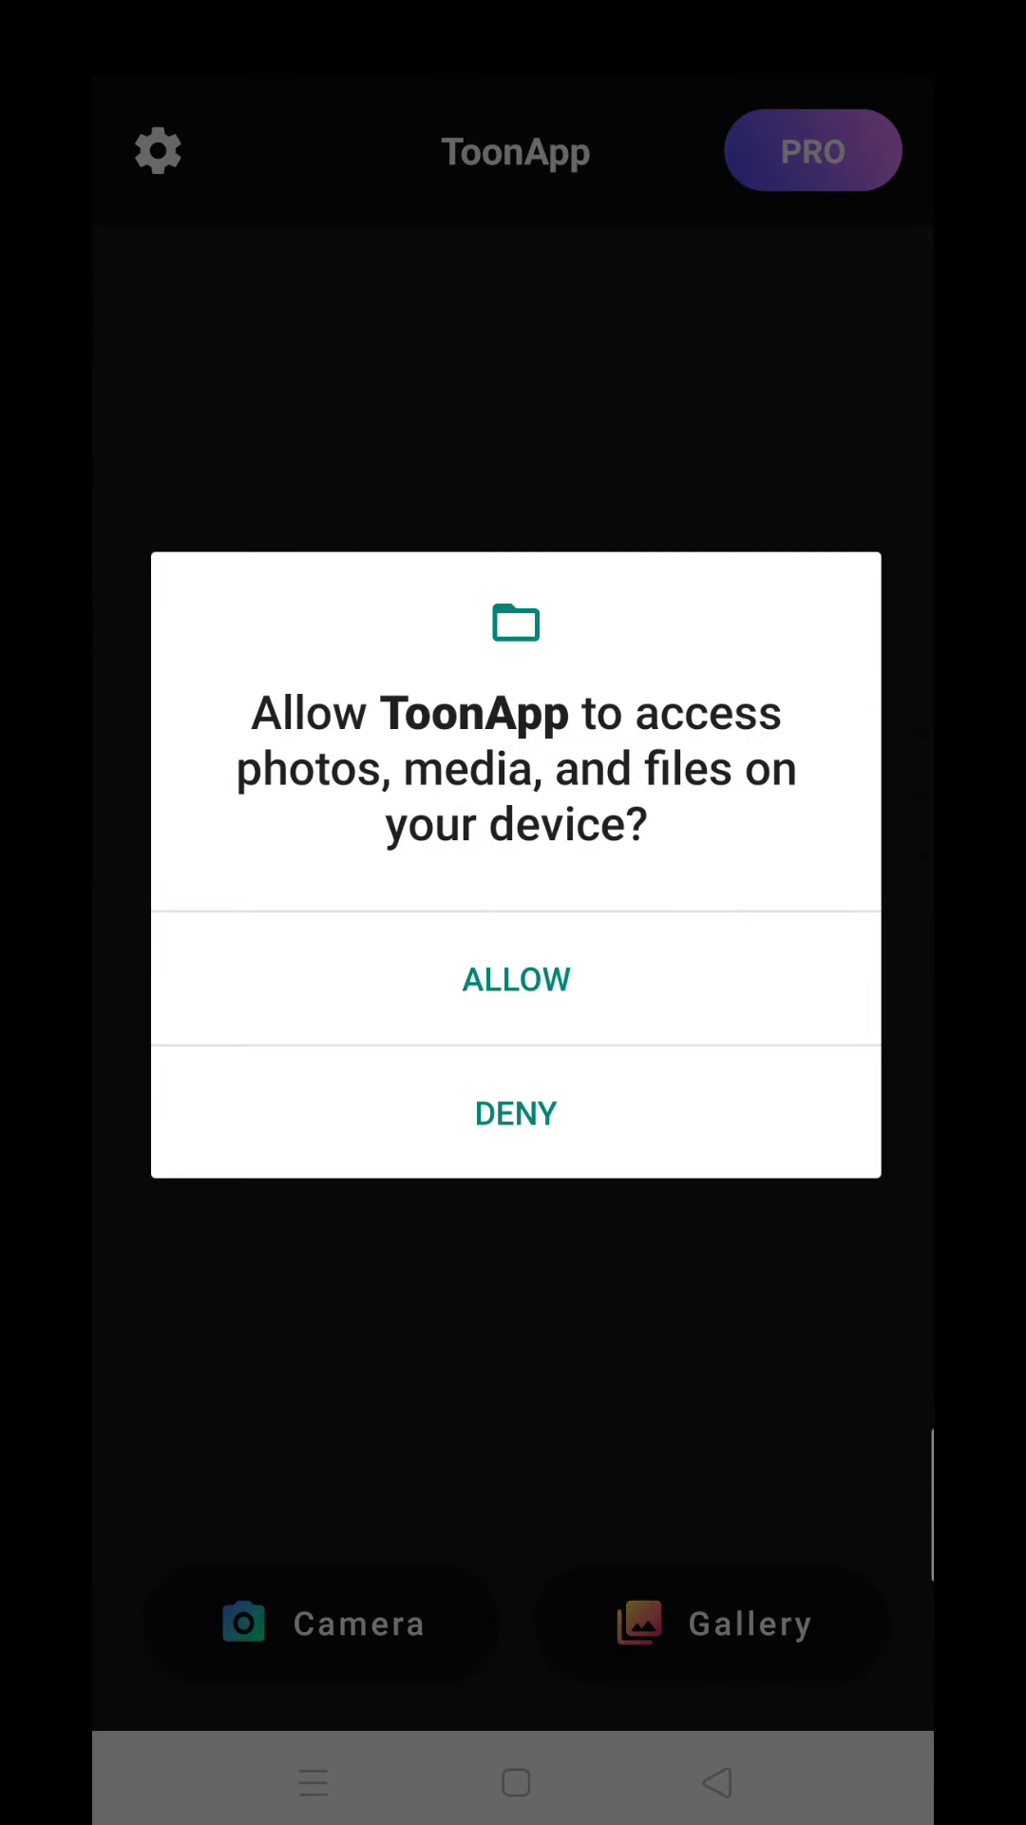
{"action": "left_click", "coordinate": [516, 979]}
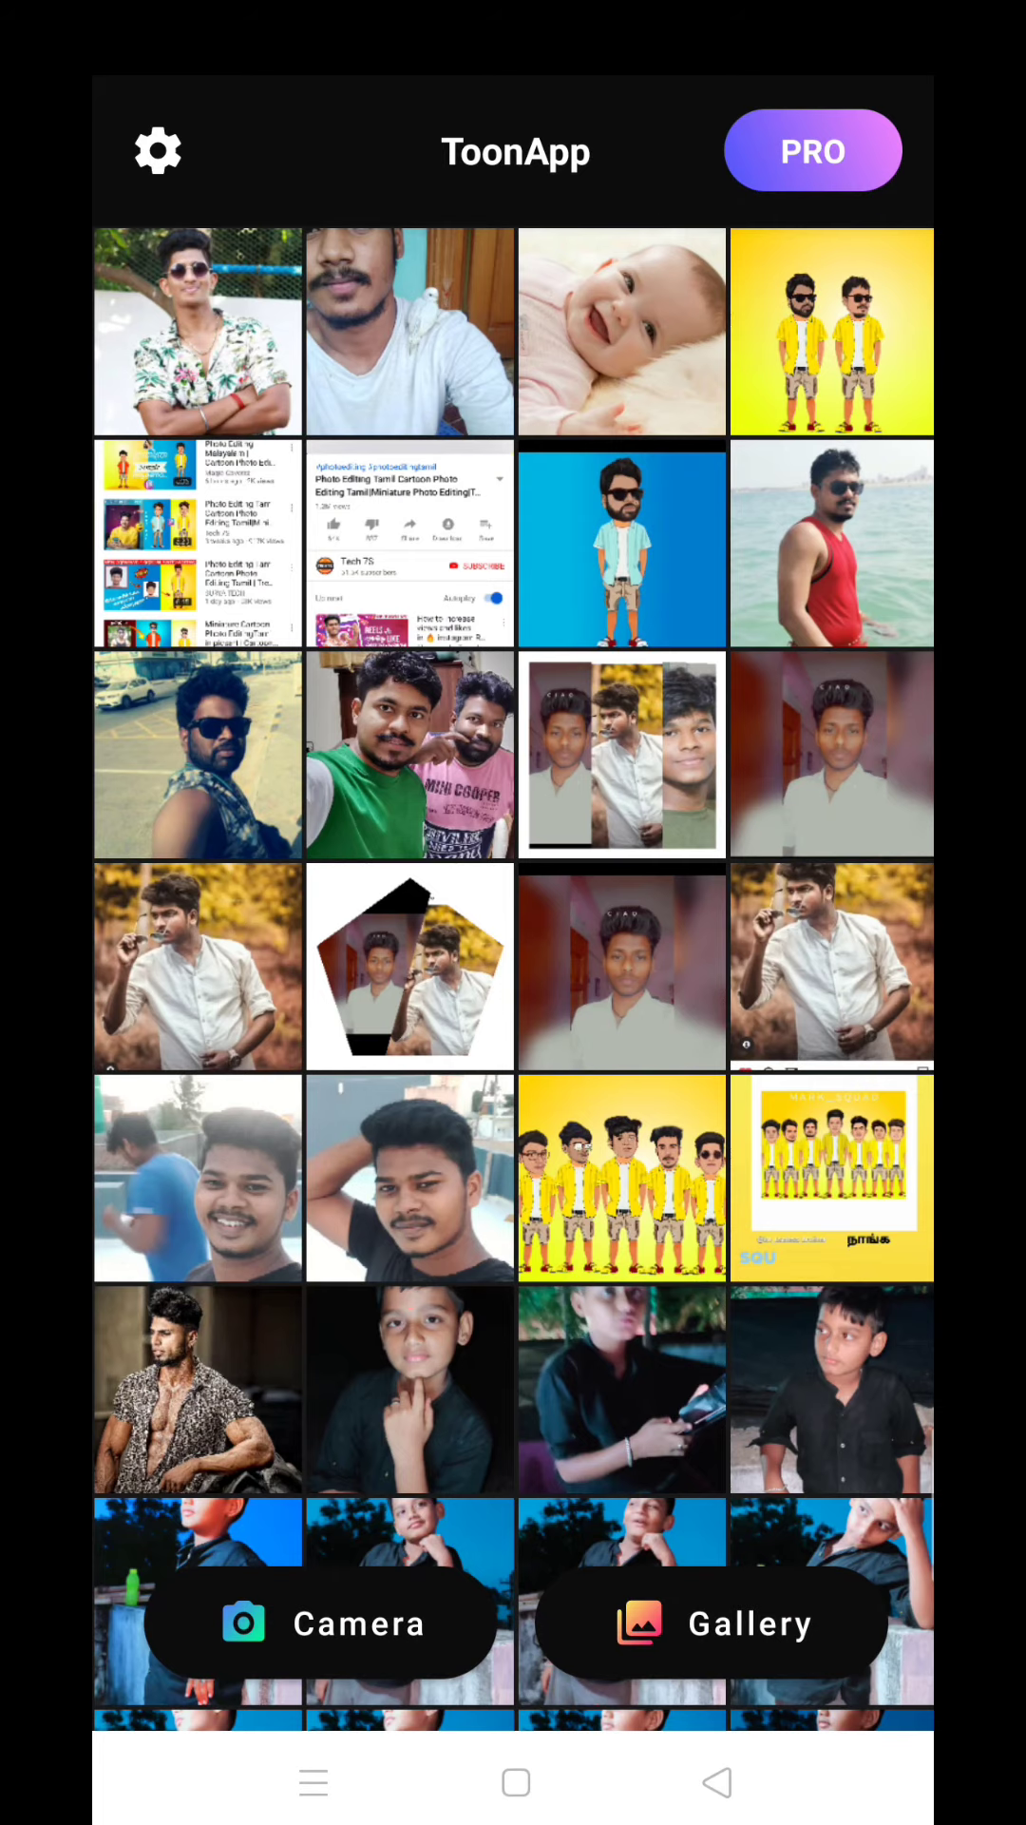
{"action": "left_click", "coordinate": [197, 331]}
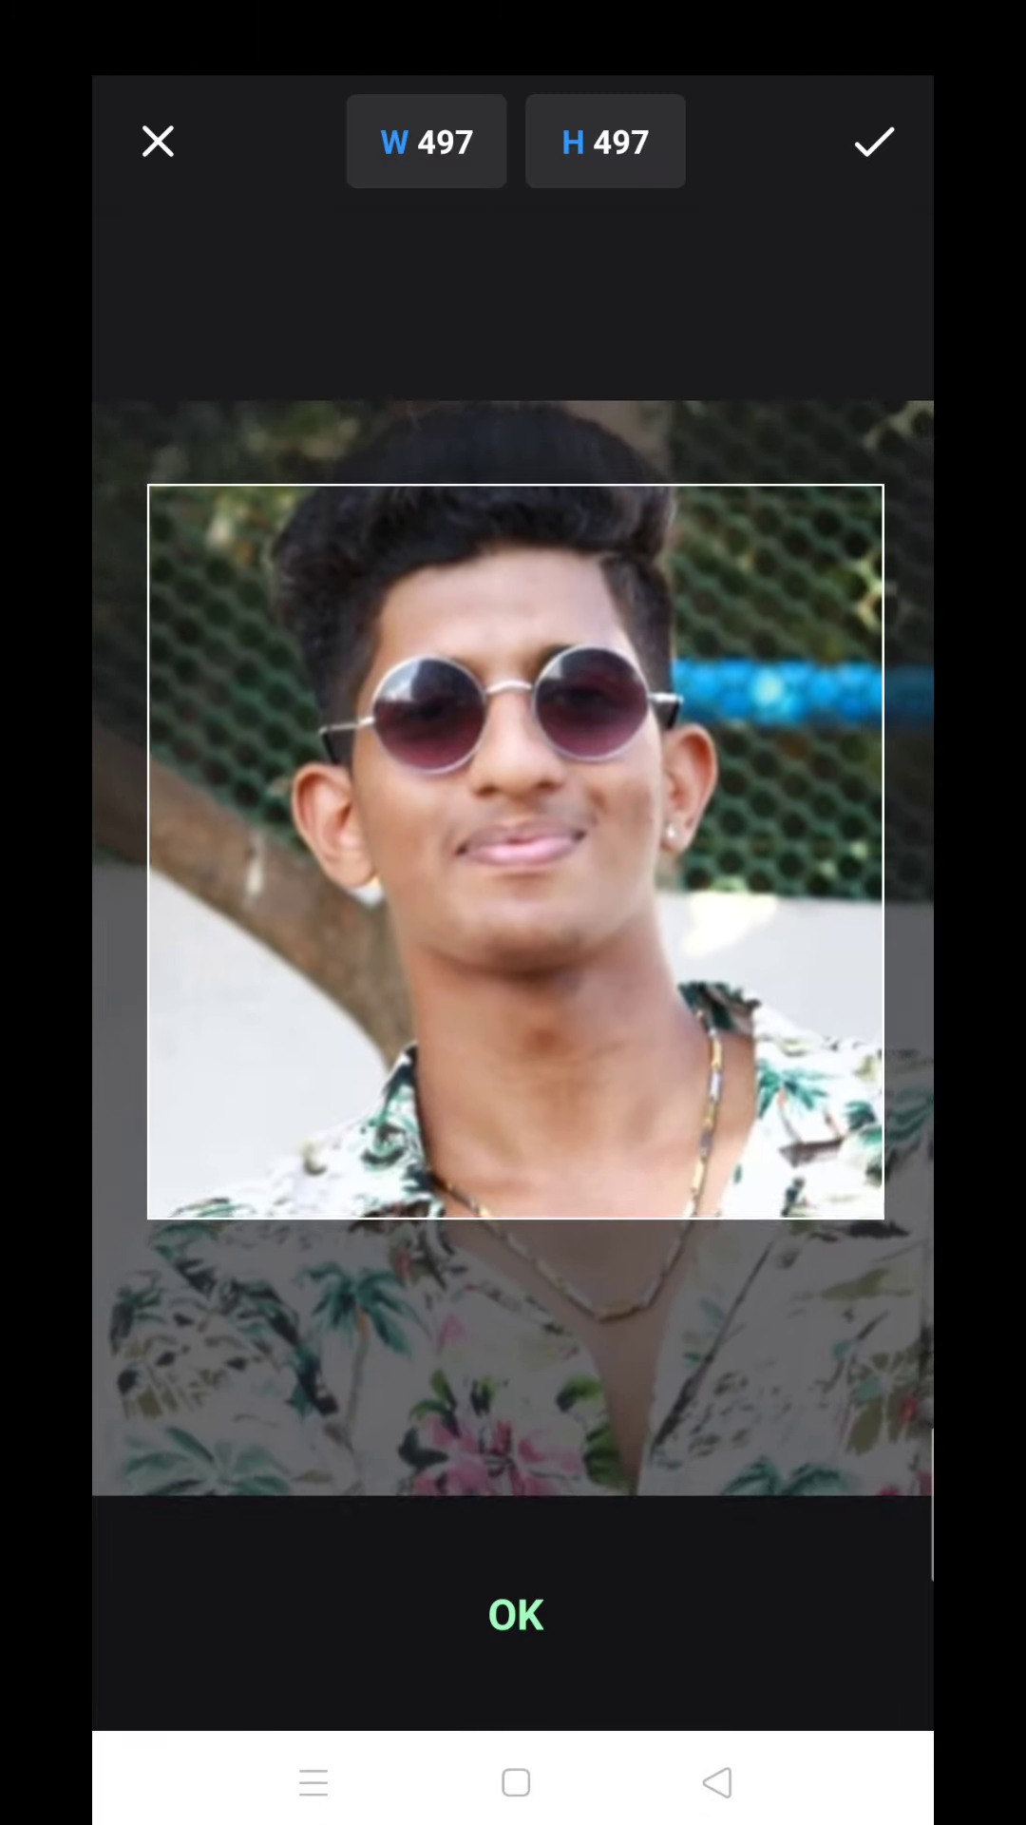
Step: Shift the portrait to fit the face in the crop box and generate the cartoon
{"action": "left_click_drag", "start_coordinate": [513, 855], "coordinate": [513, 941]}
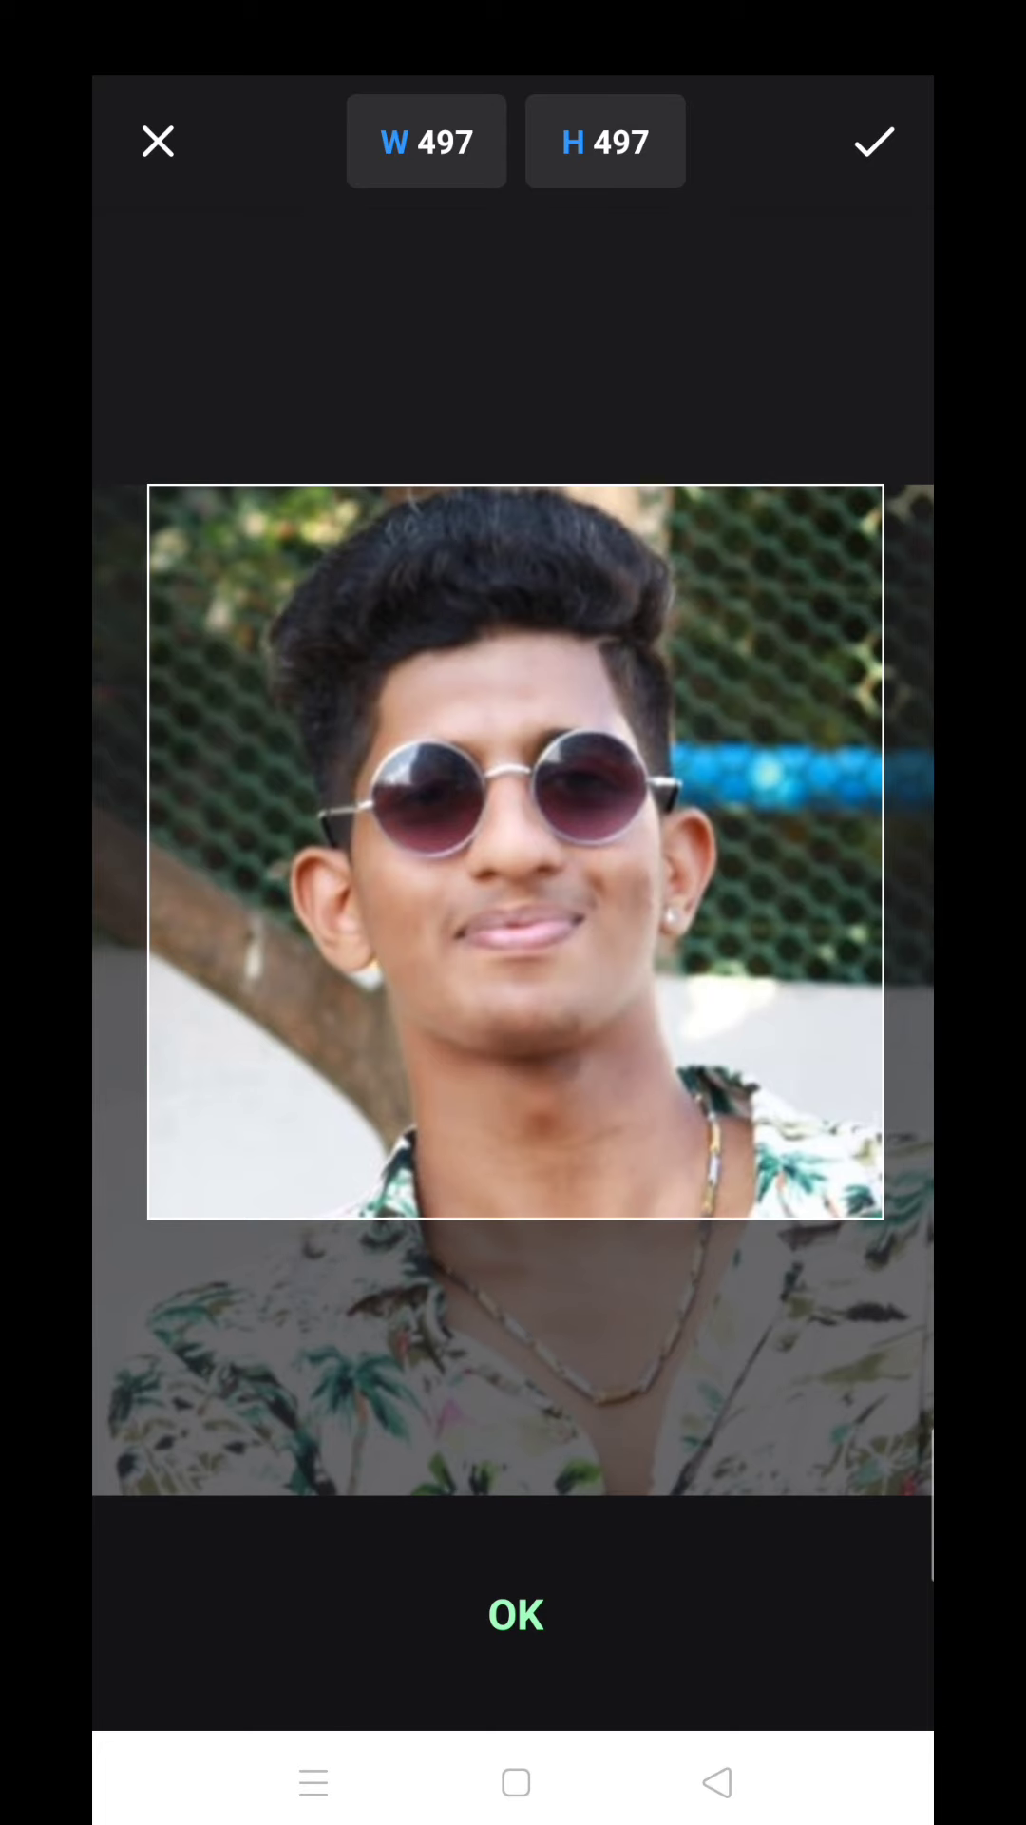
{"action": "left_click", "coordinate": [517, 1613]}
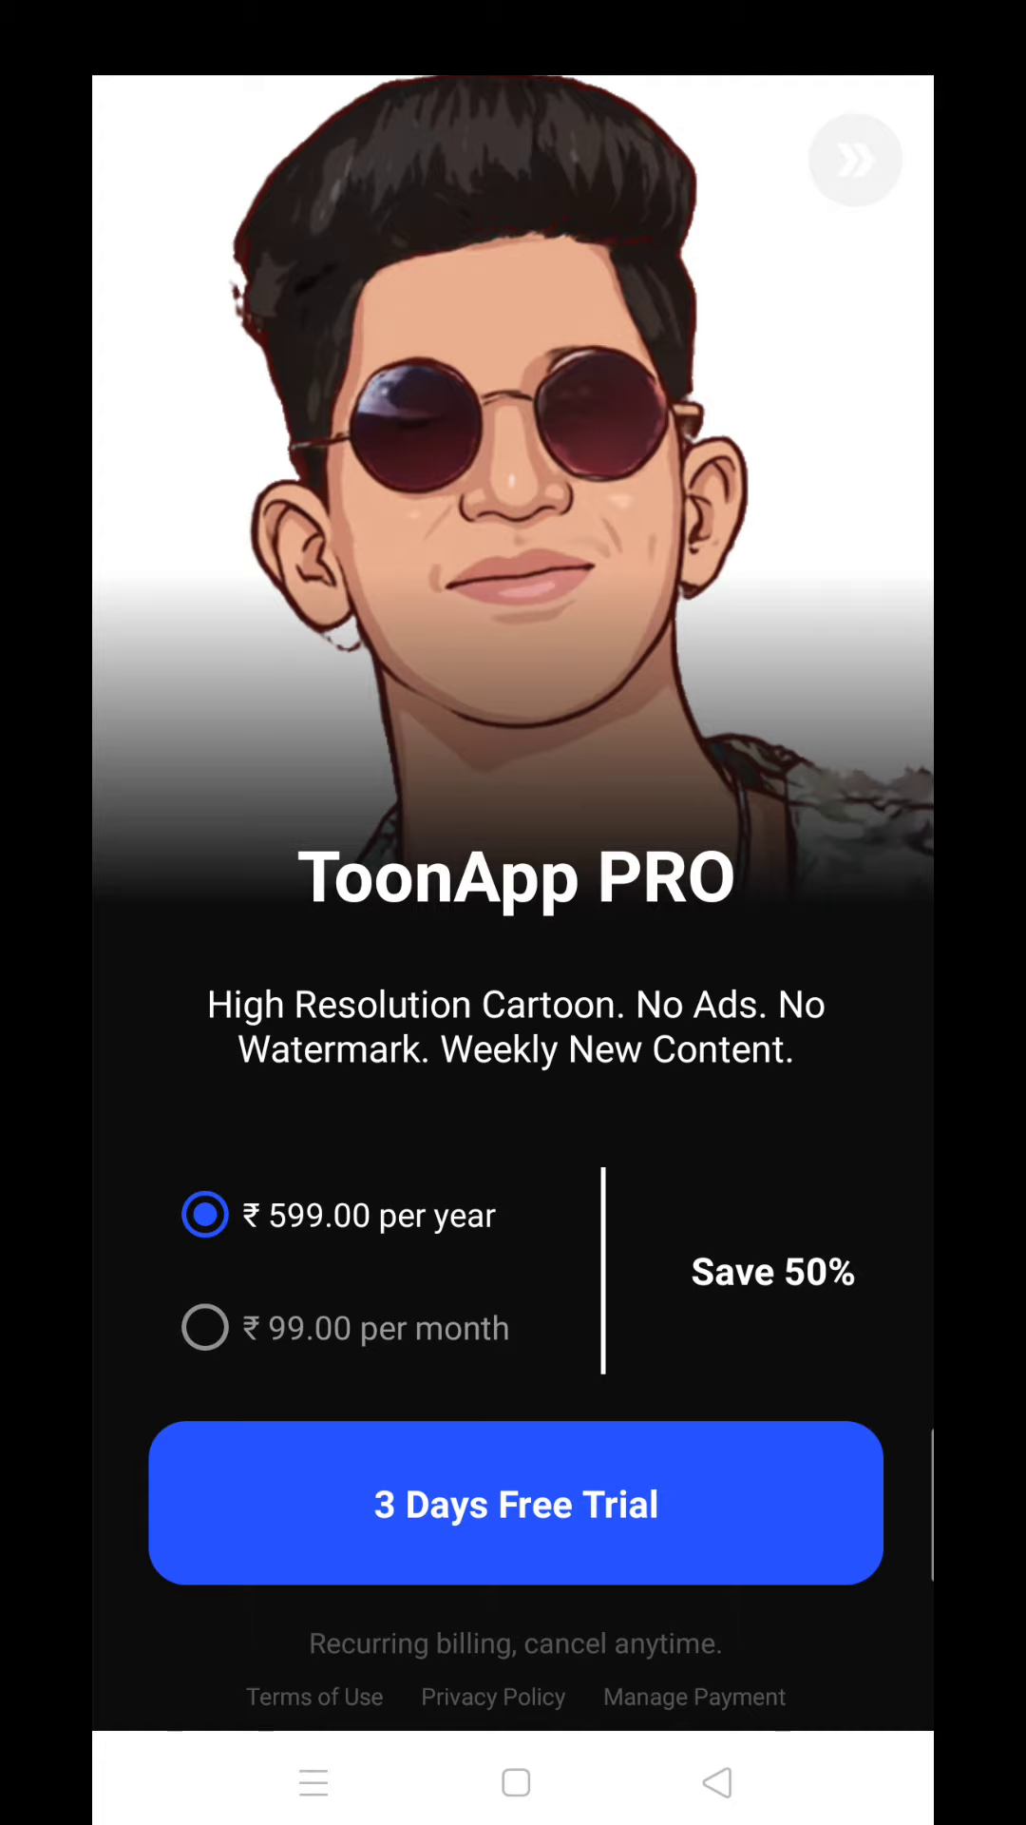
Step: Skip the PRO offer and ad, then apply the yellow background cartoon style
{"action": "left_click", "coordinate": [856, 158]}
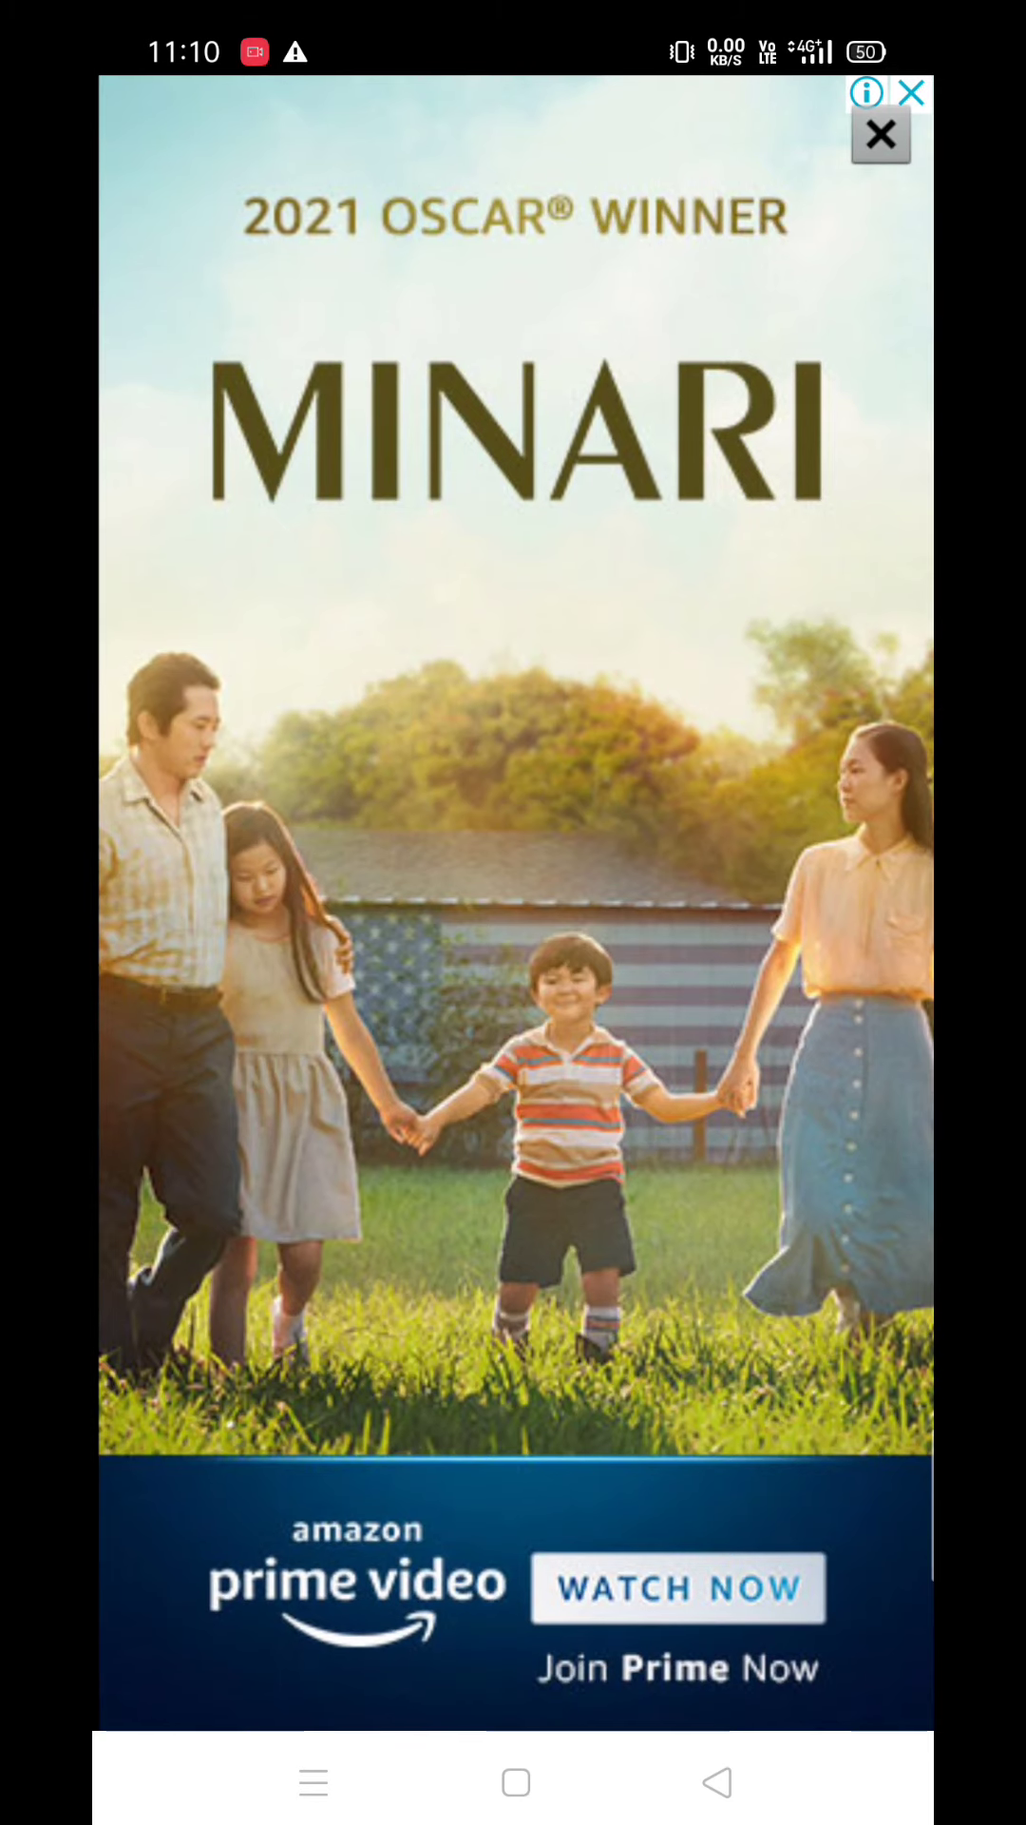
{"action": "left_click", "coordinate": [880, 136]}
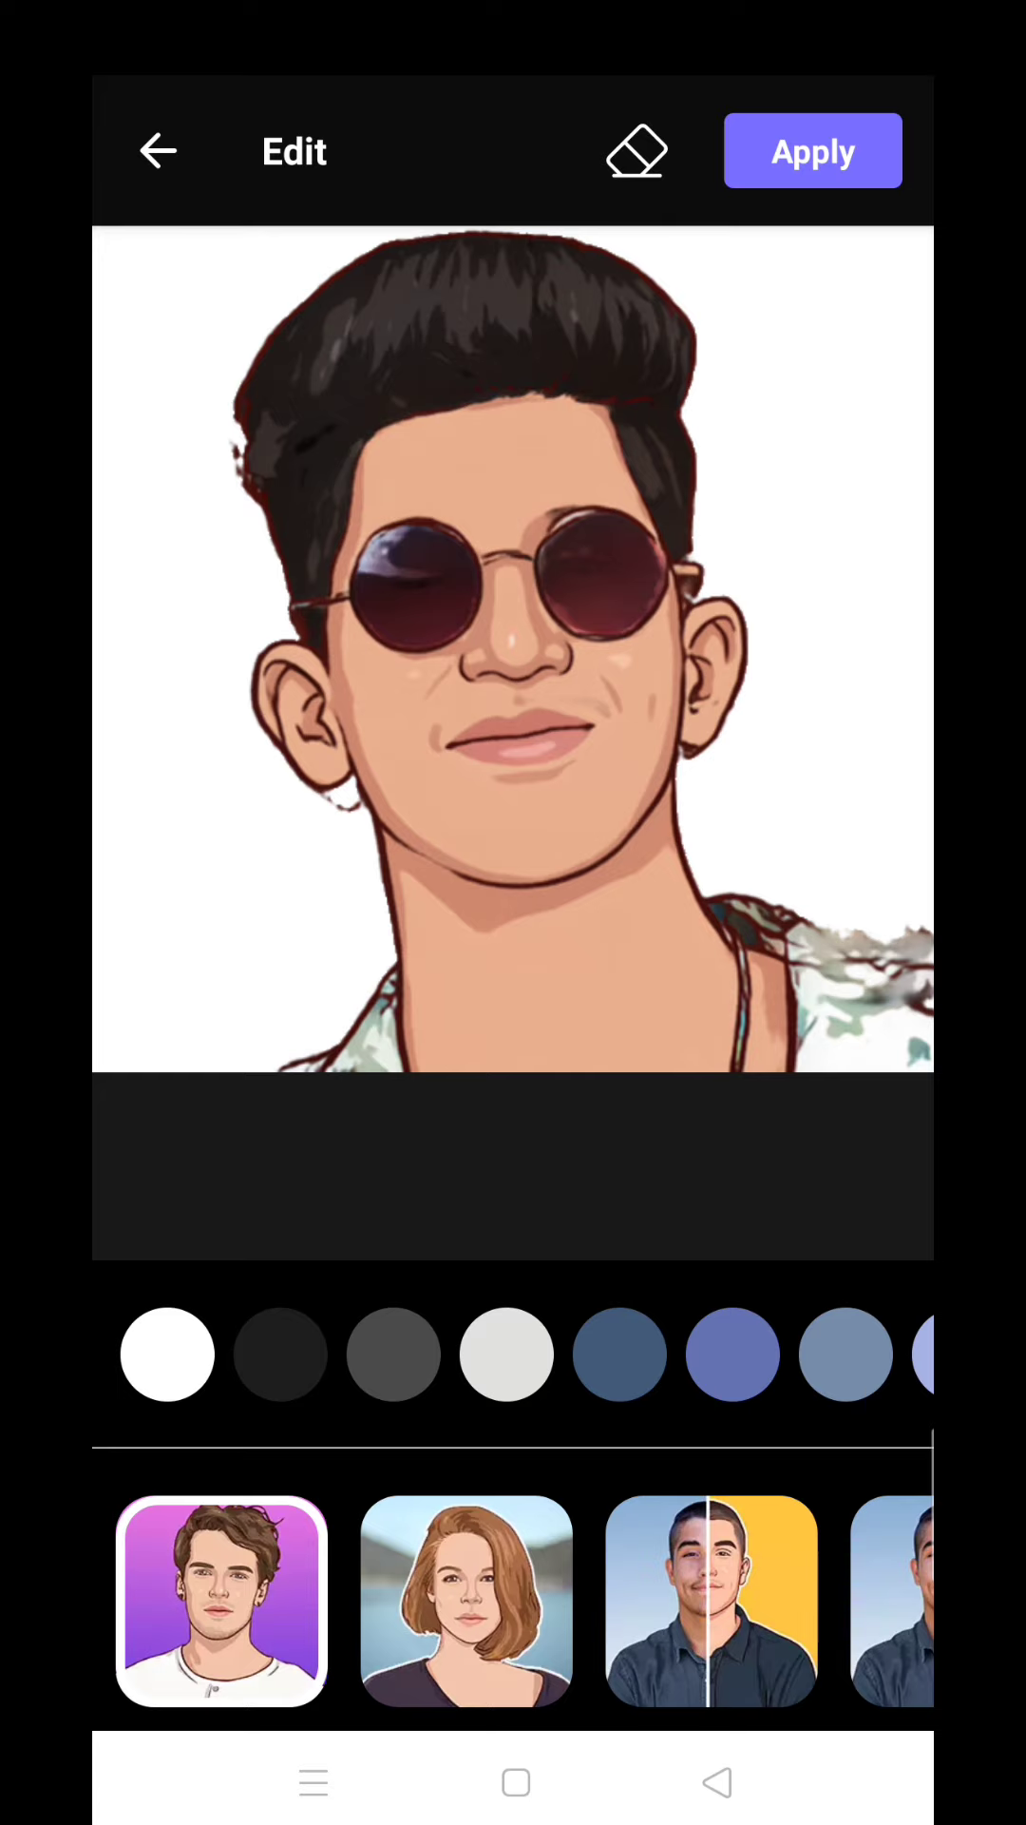
{"action": "left_click", "coordinate": [712, 1600]}
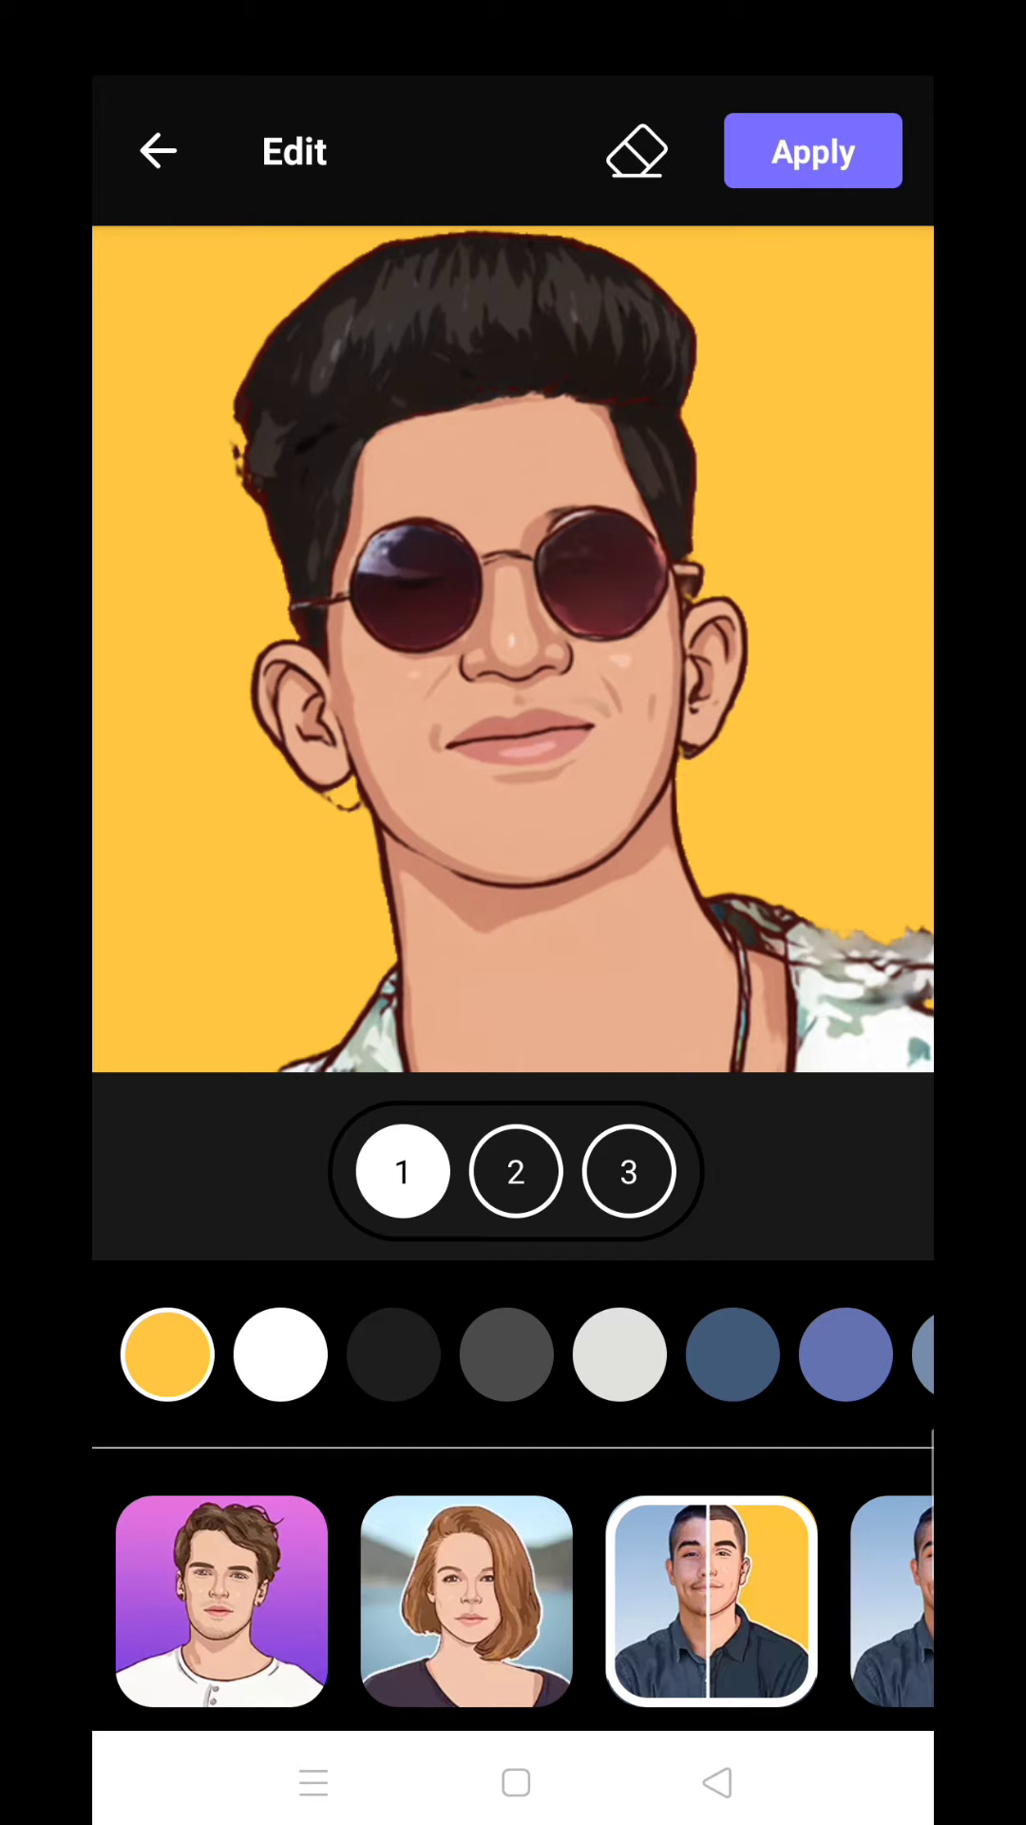
{"action": "left_click", "coordinate": [812, 152]}
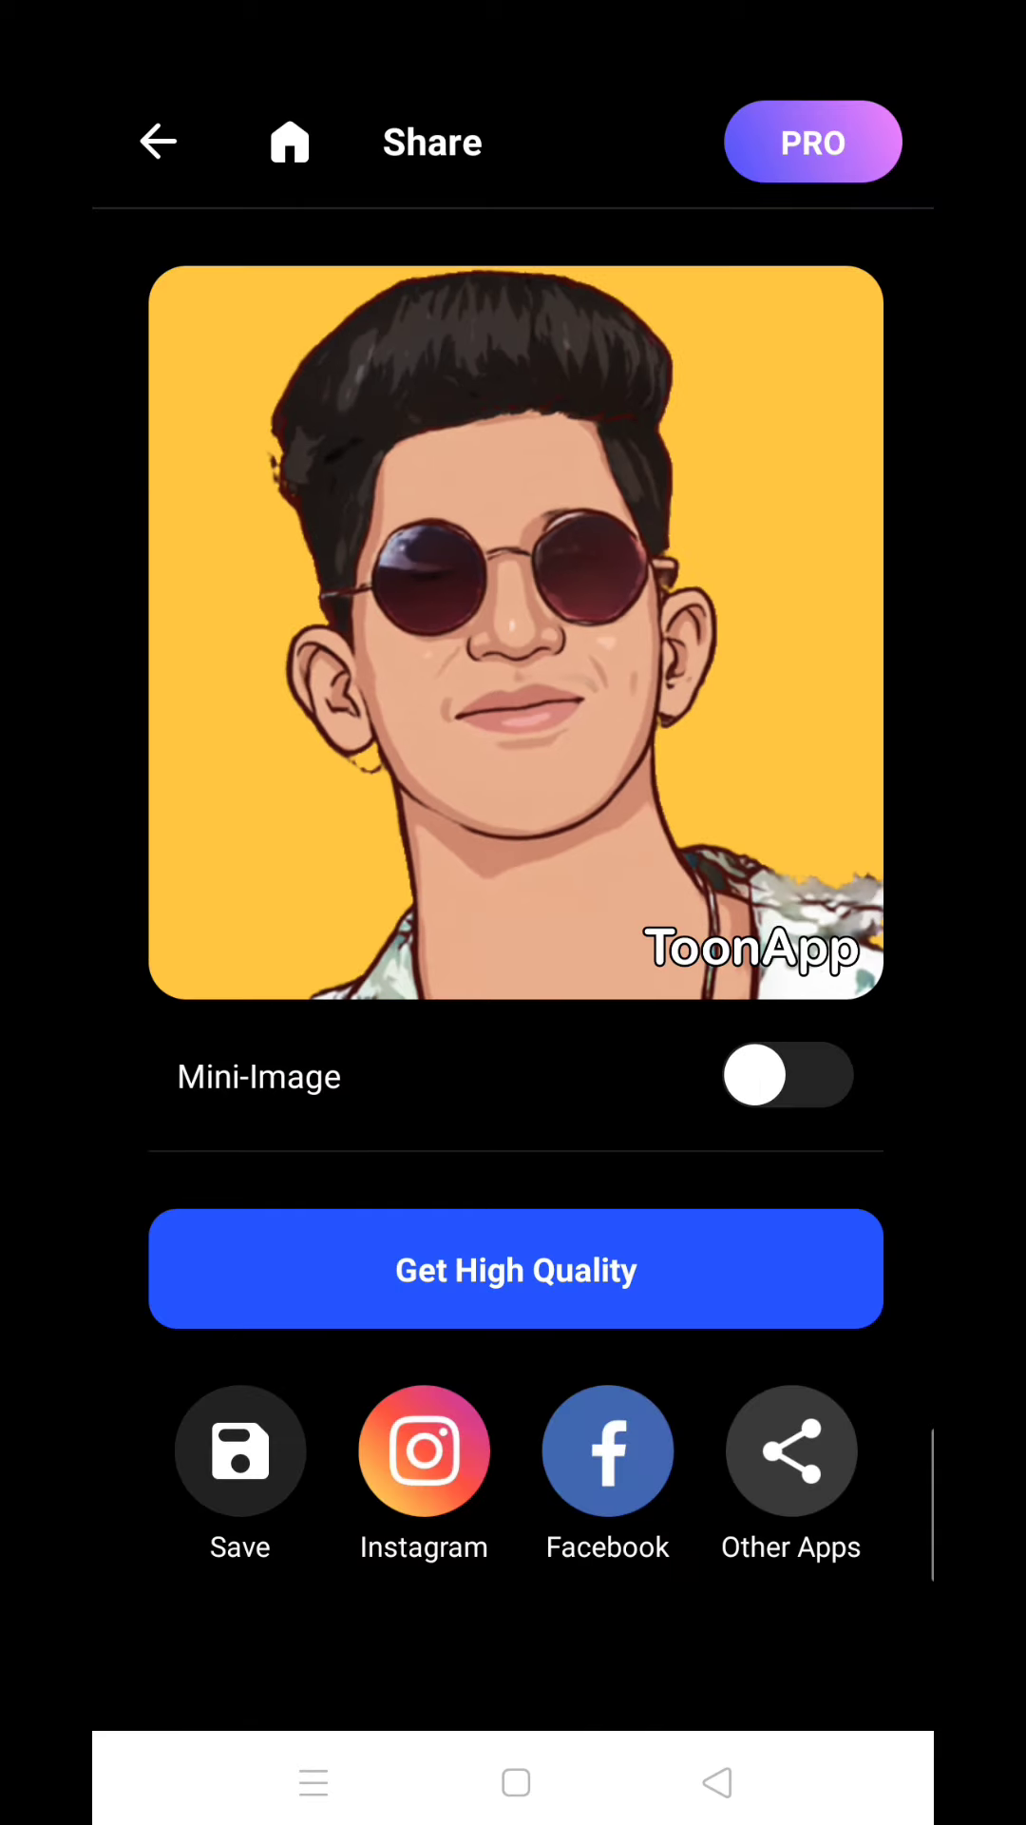
Step: Save the cartoon, then skip PicsArt sign-up and Gold offer and allow photo access
{"action": "left_click", "coordinate": [239, 1450]}
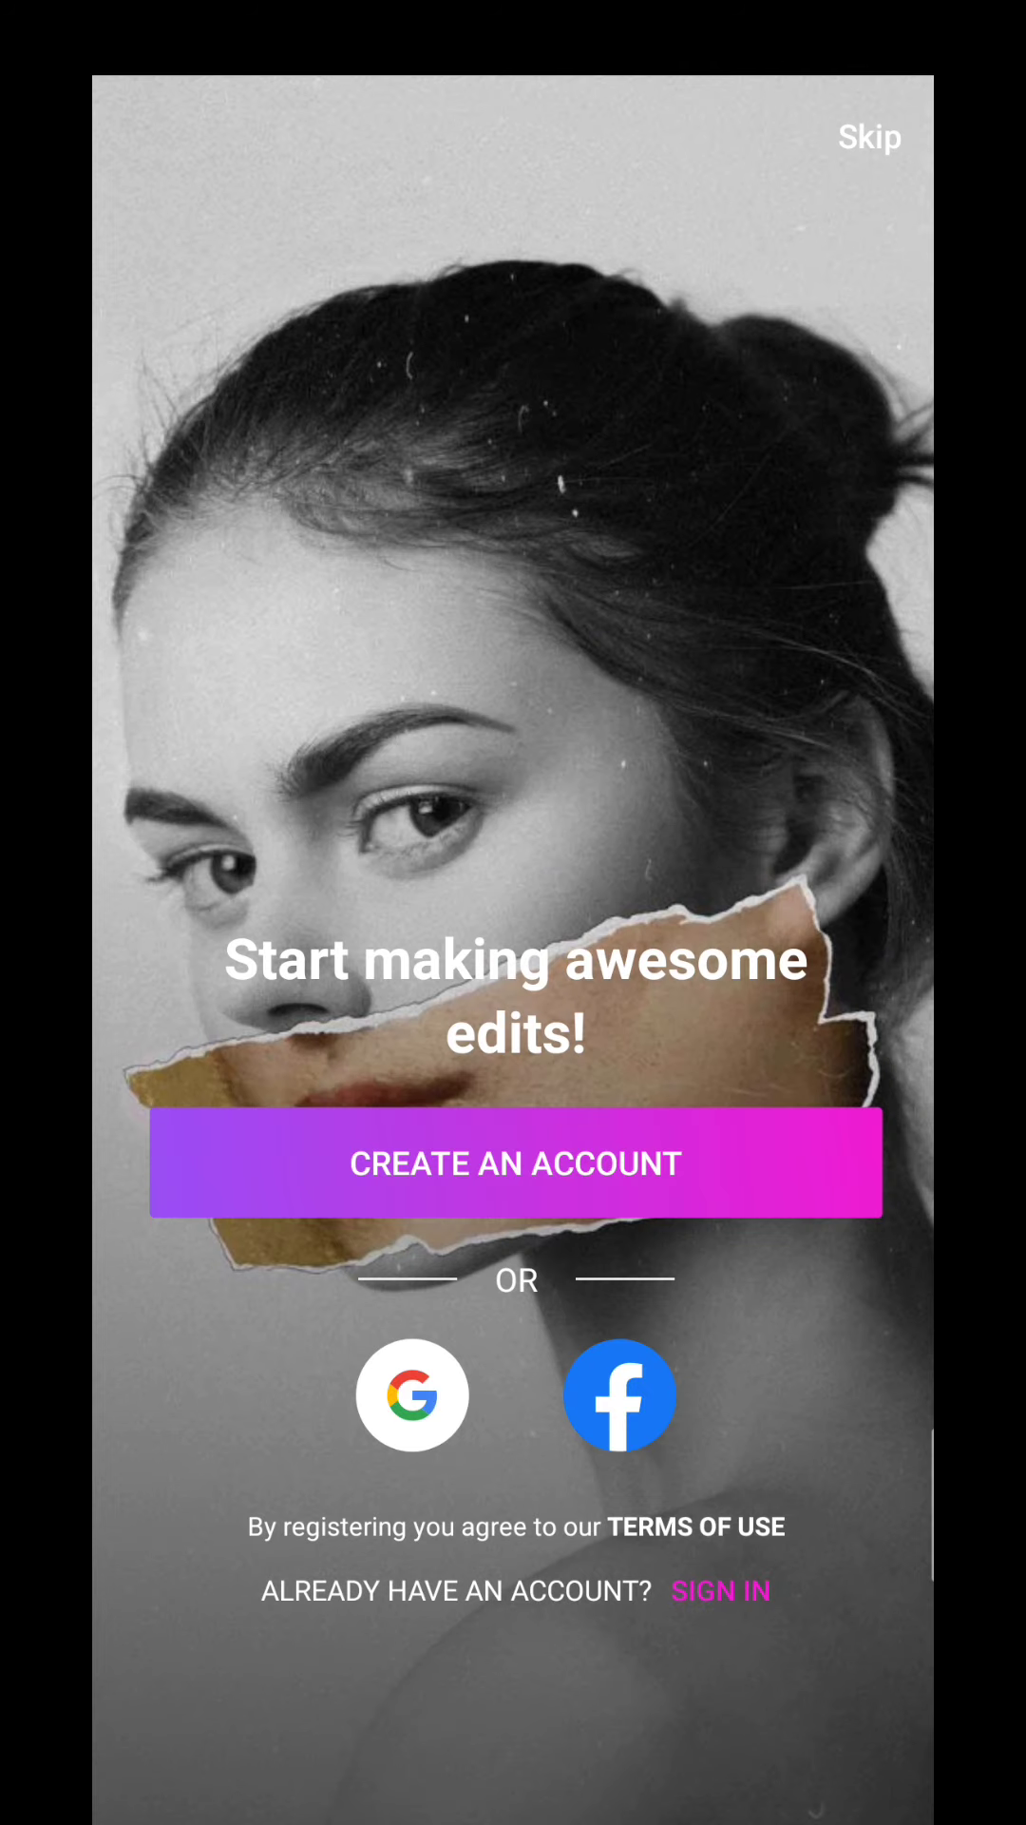
{"action": "left_click", "coordinate": [869, 137]}
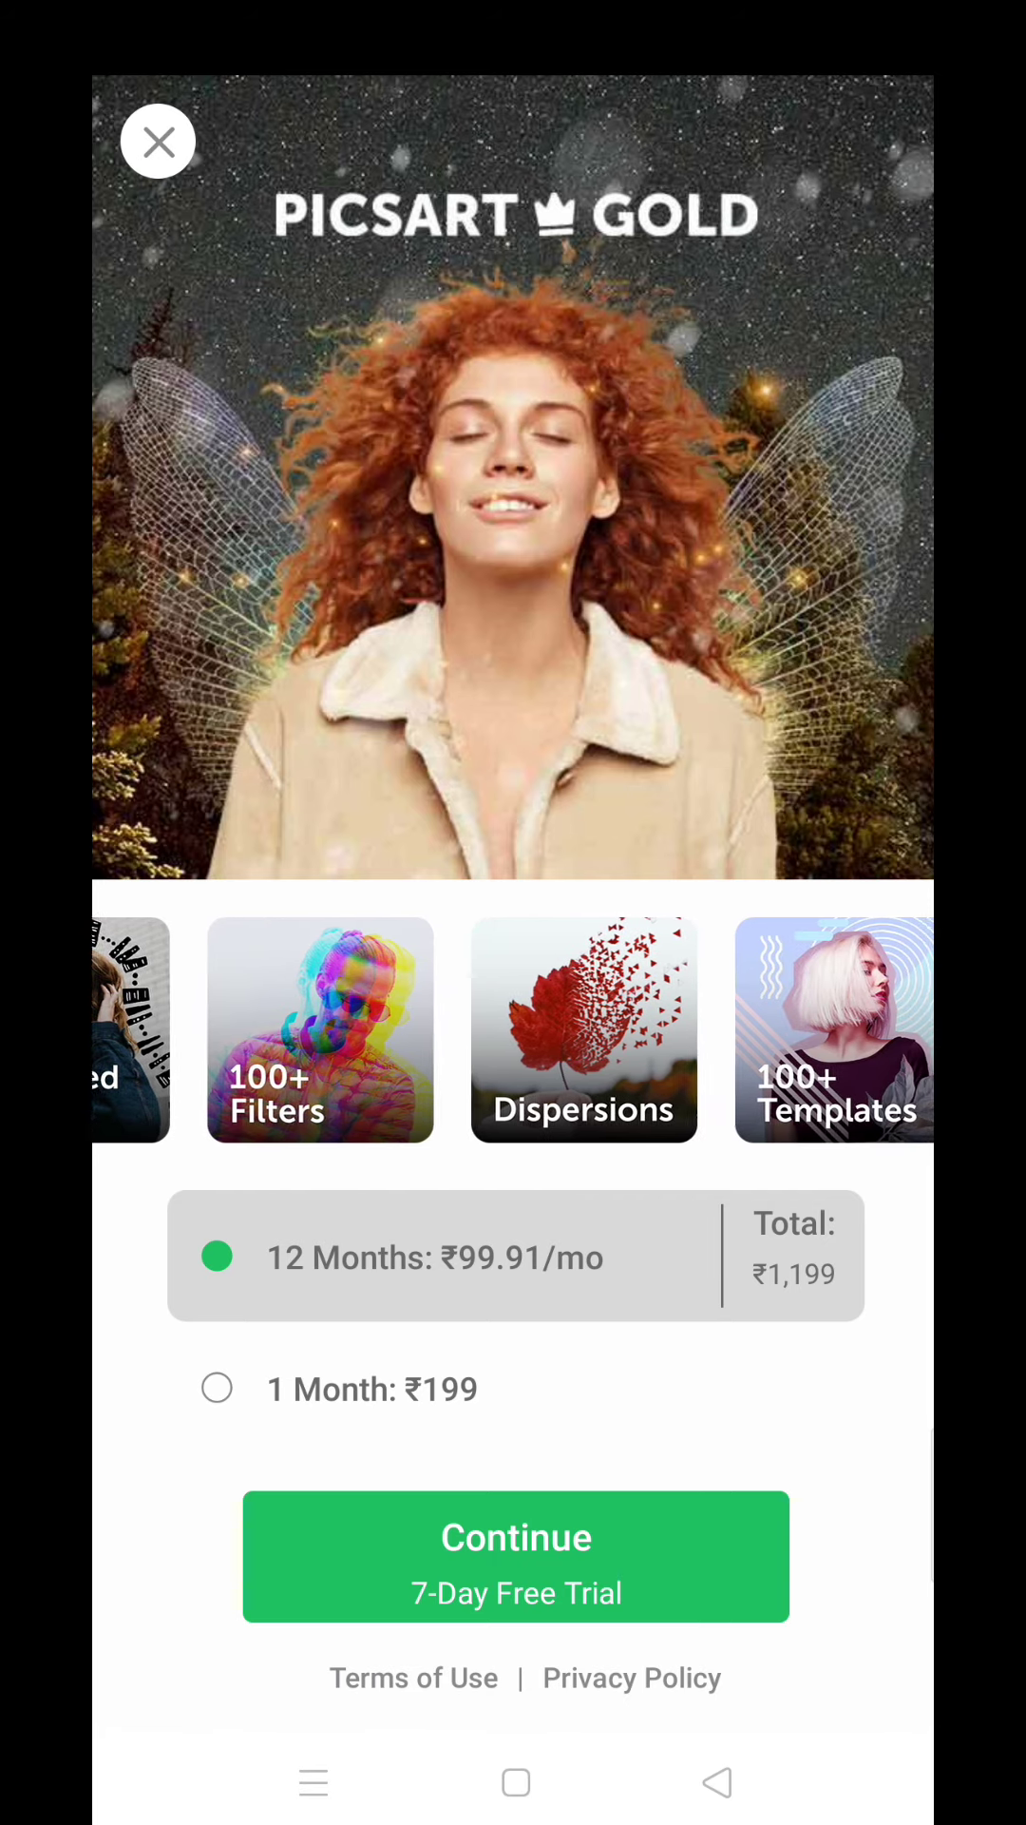
{"action": "left_click", "coordinate": [159, 140]}
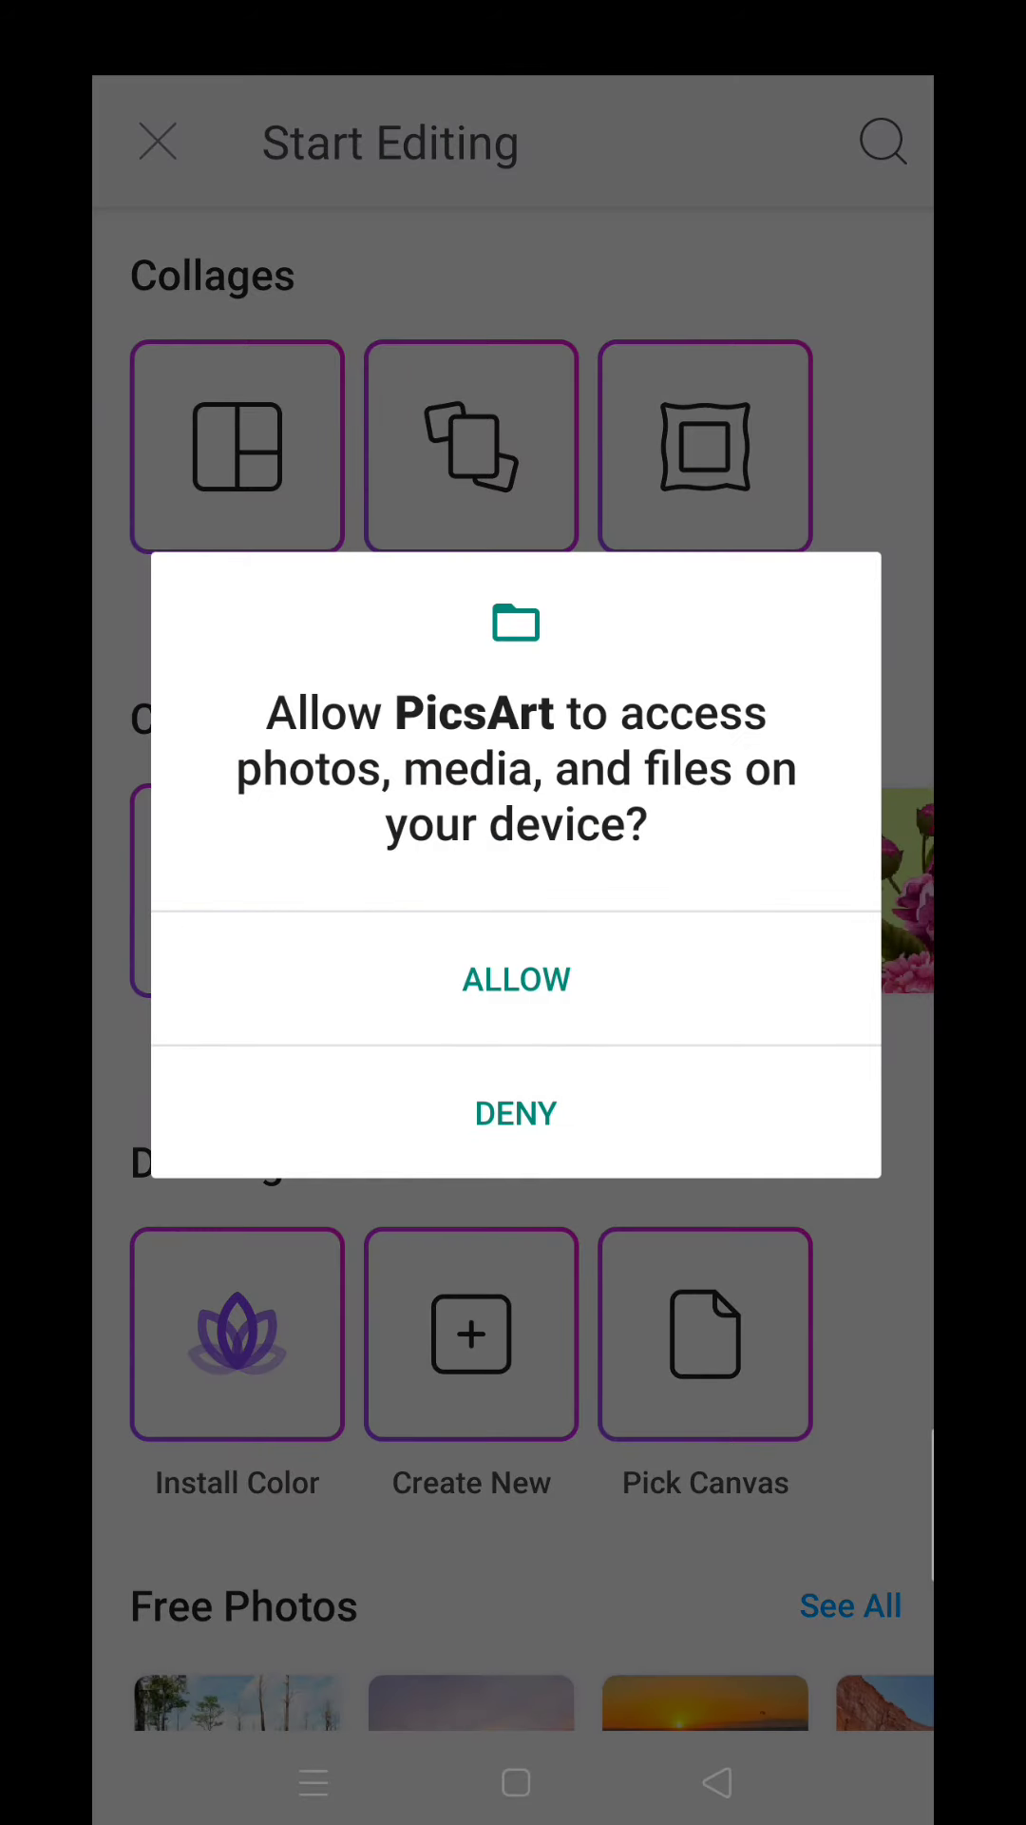
{"action": "left_click", "coordinate": [516, 978]}
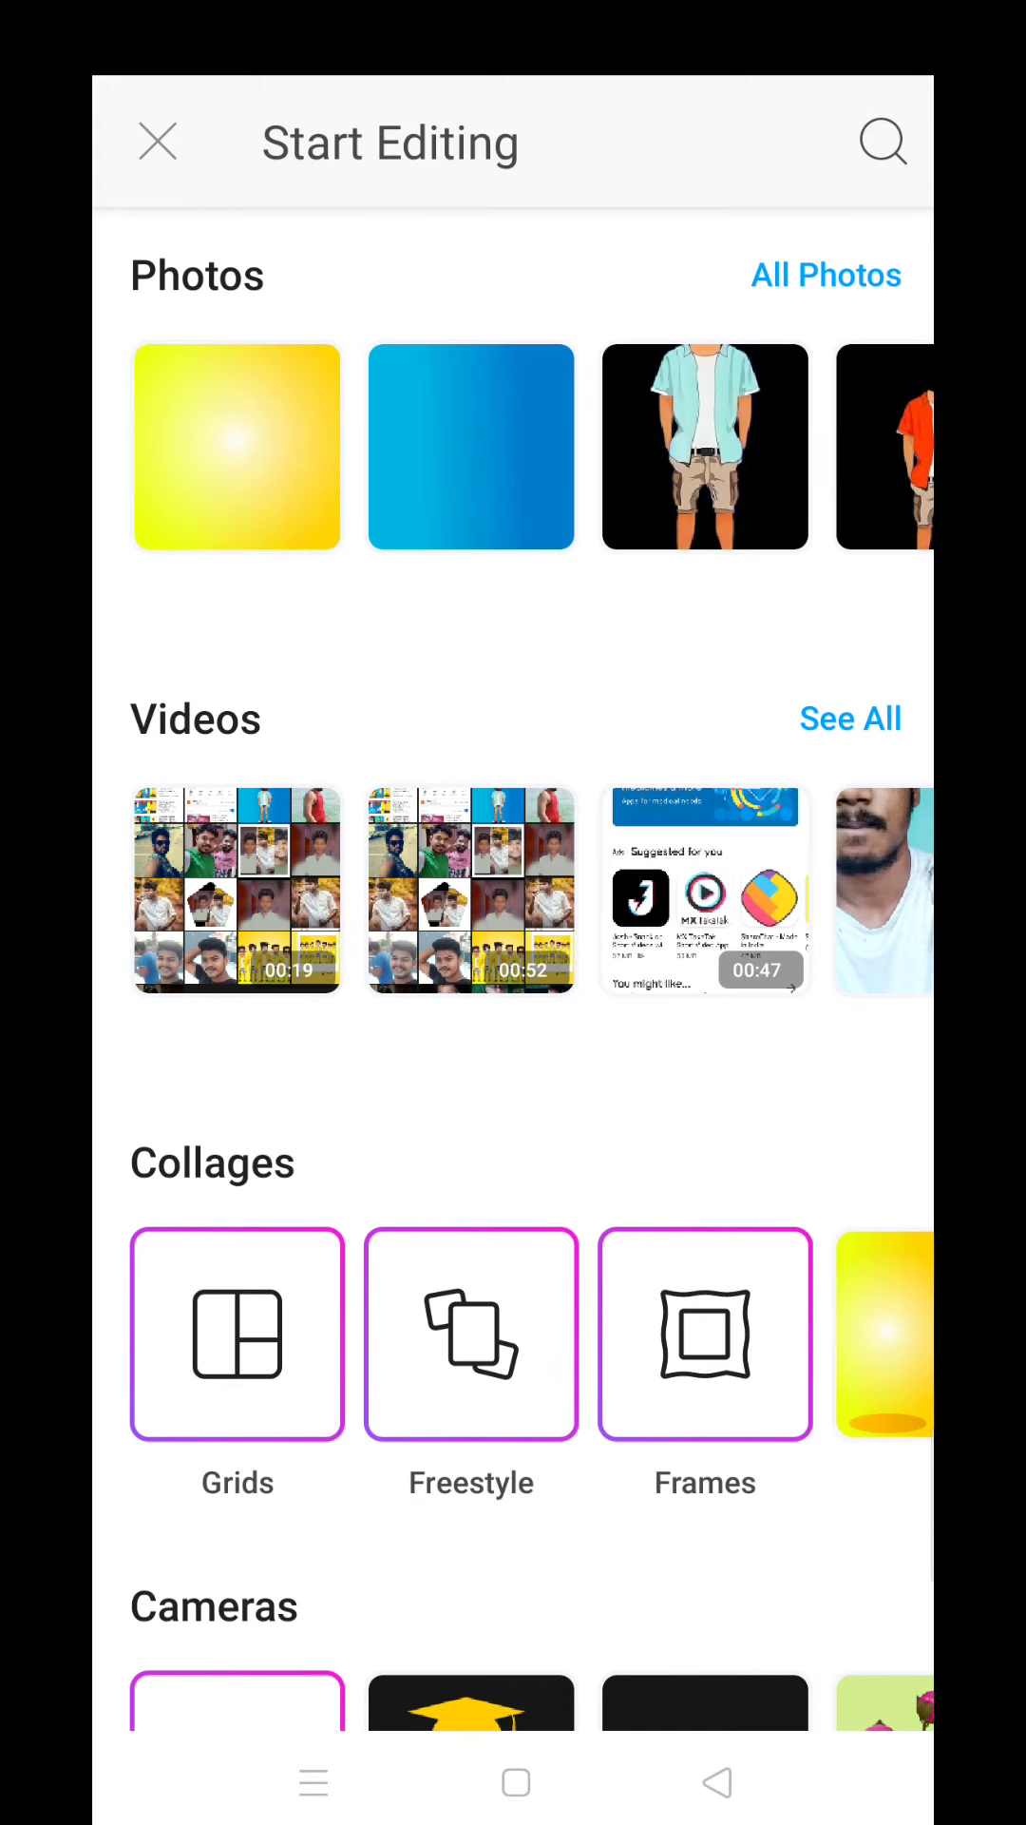
Step: Open the blue gradient image from the Photos row in the editor
{"action": "left_click_drag", "start_coordinate": [713, 446], "coordinate": [385, 445]}
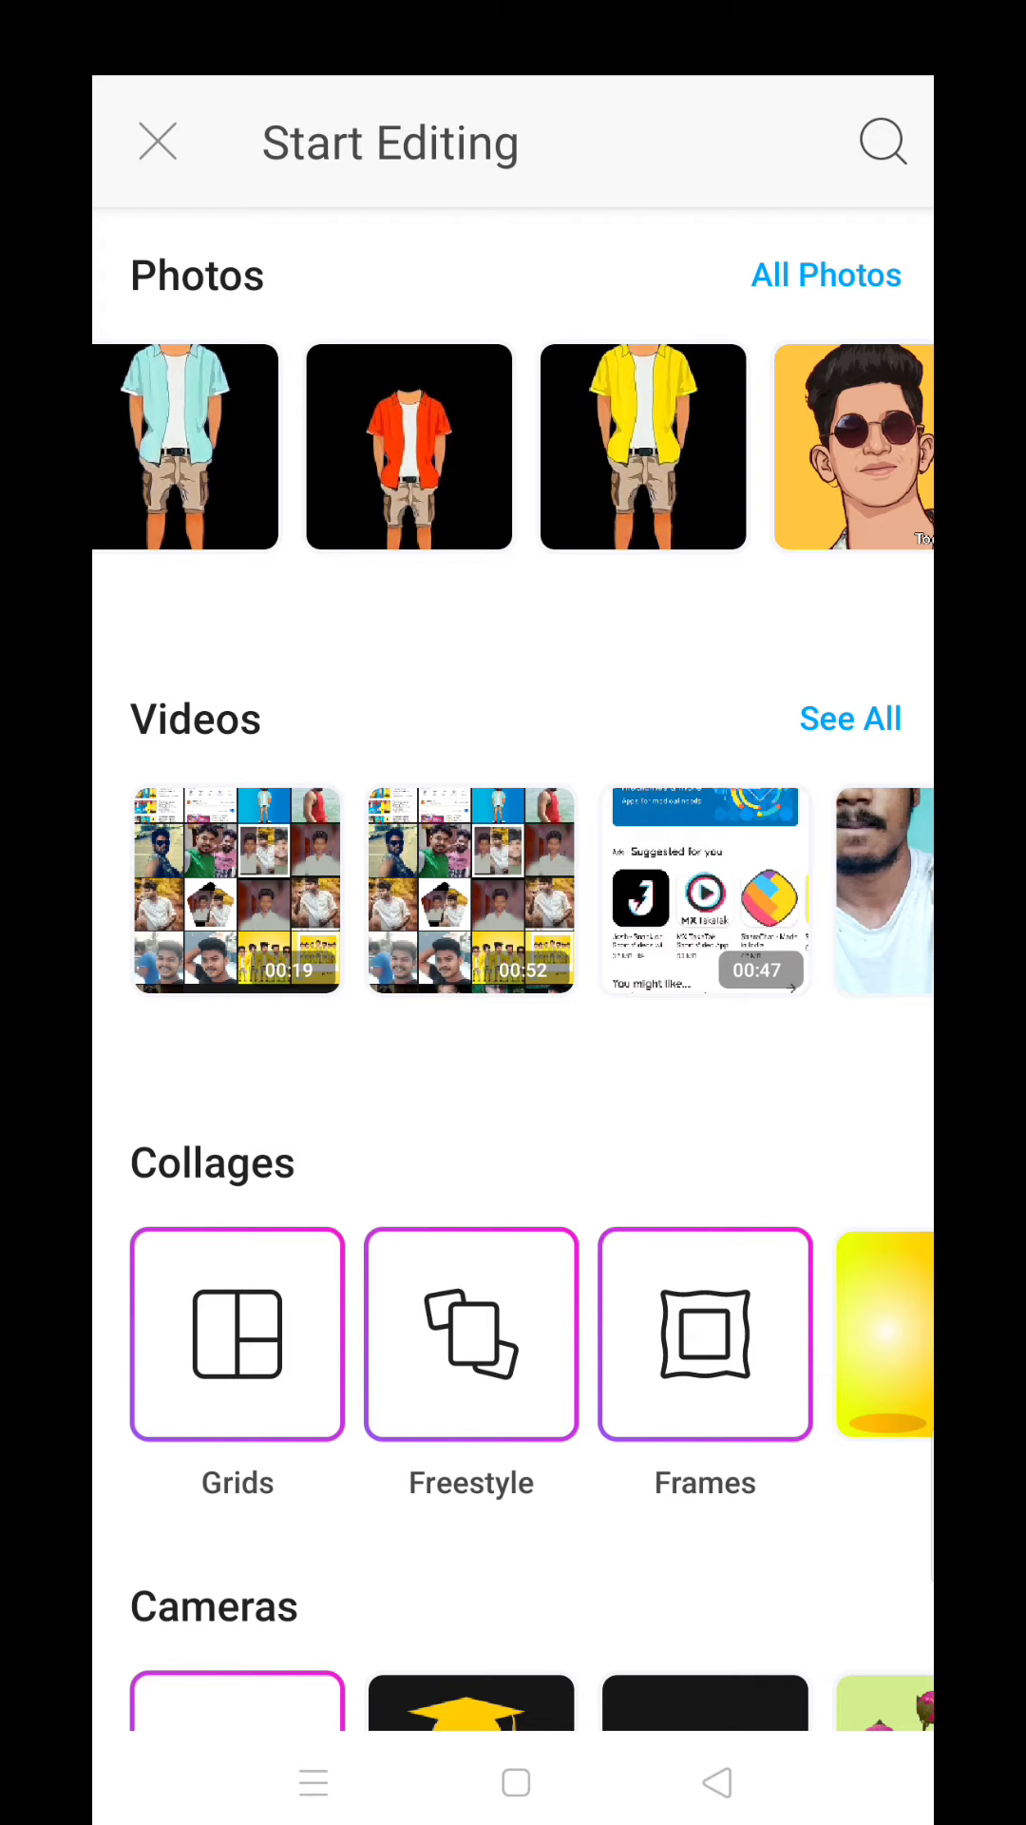
{"action": "left_click_drag", "start_coordinate": [215, 447], "coordinate": [727, 447]}
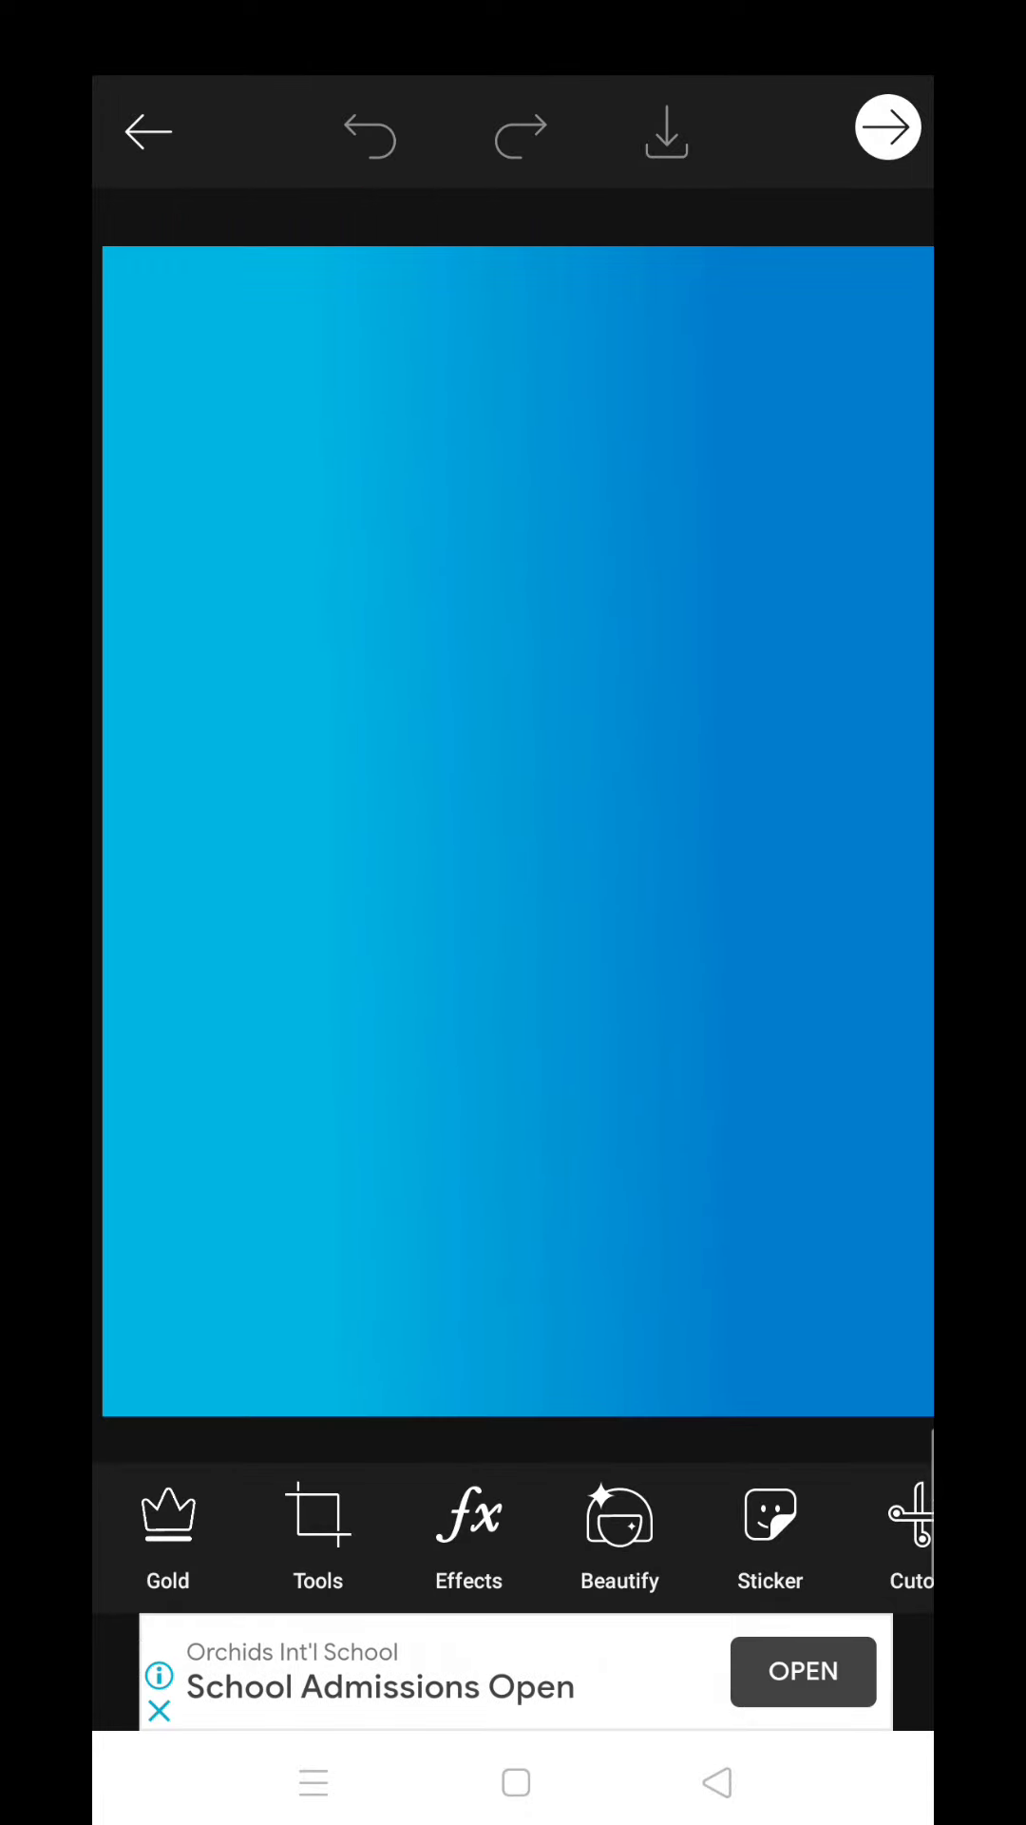
{"action": "left_click_drag", "start_coordinate": [770, 1532], "coordinate": [286, 1532]}
Step: Add the orange-shirt outfit image onto the blue gradient and enlarge it
{"action": "left_click", "coordinate": [645, 1525]}
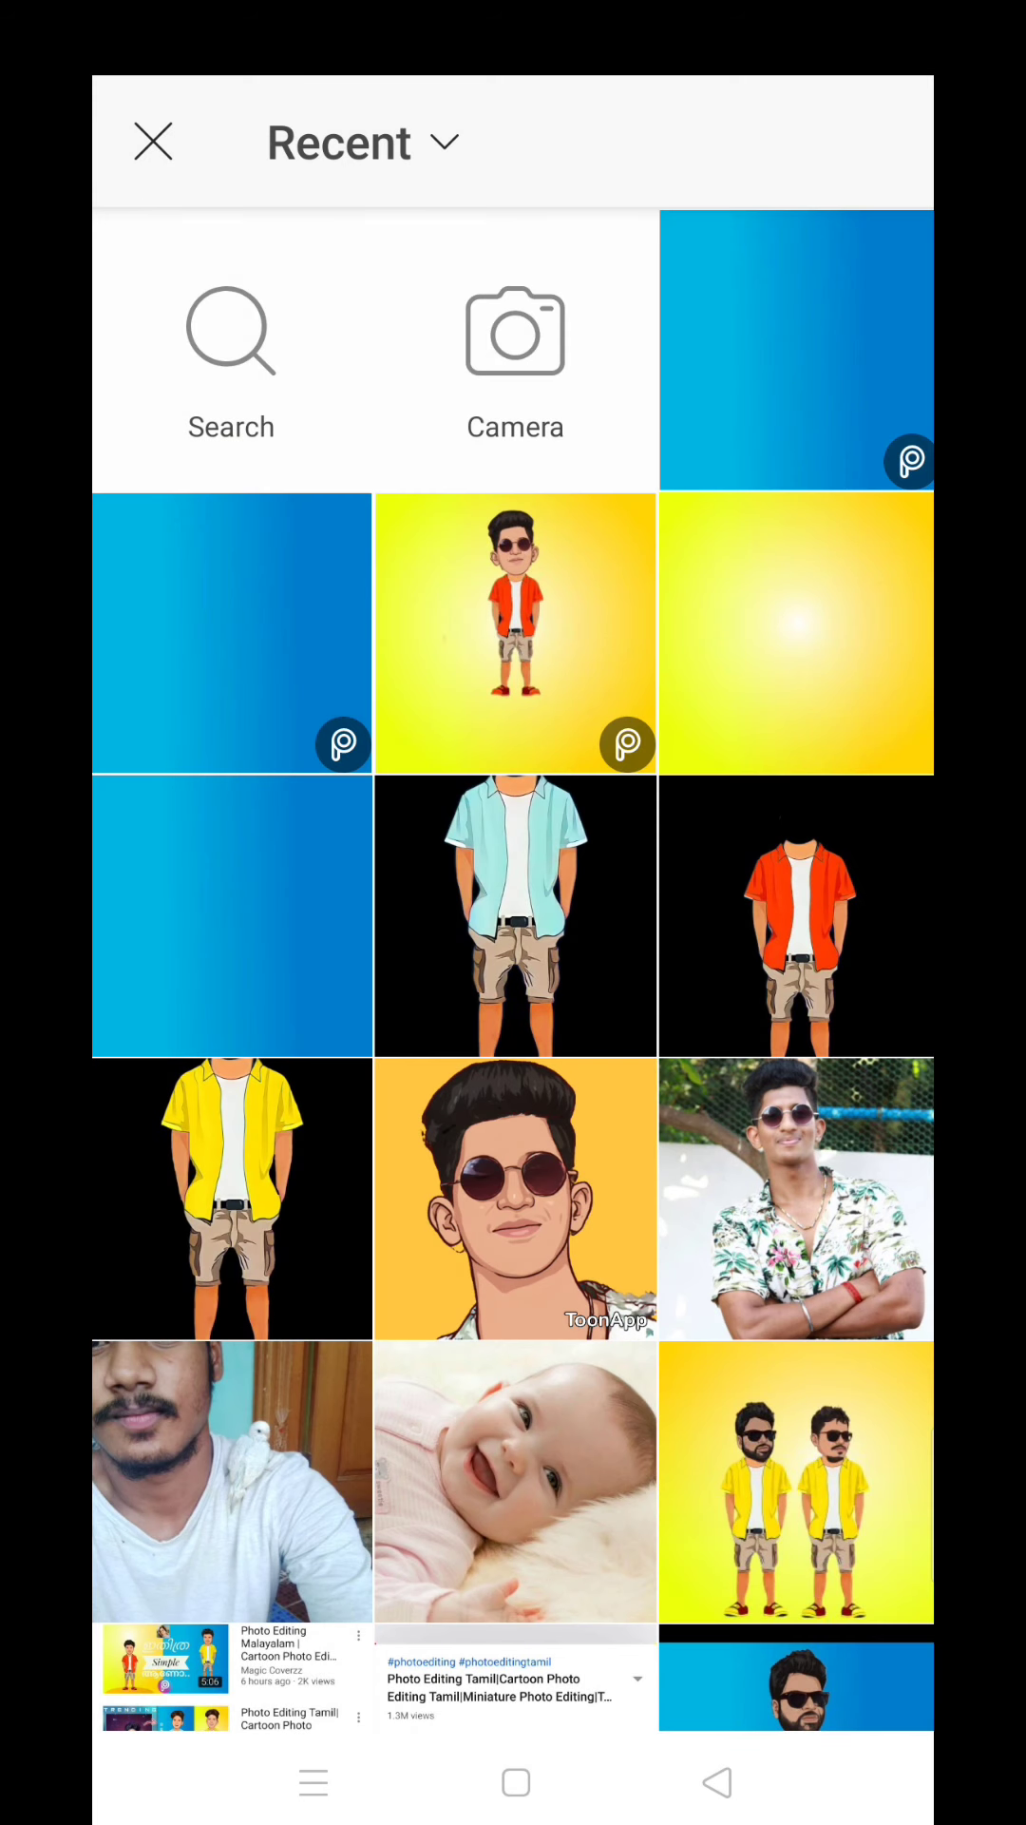
{"action": "left_click", "coordinate": [795, 915]}
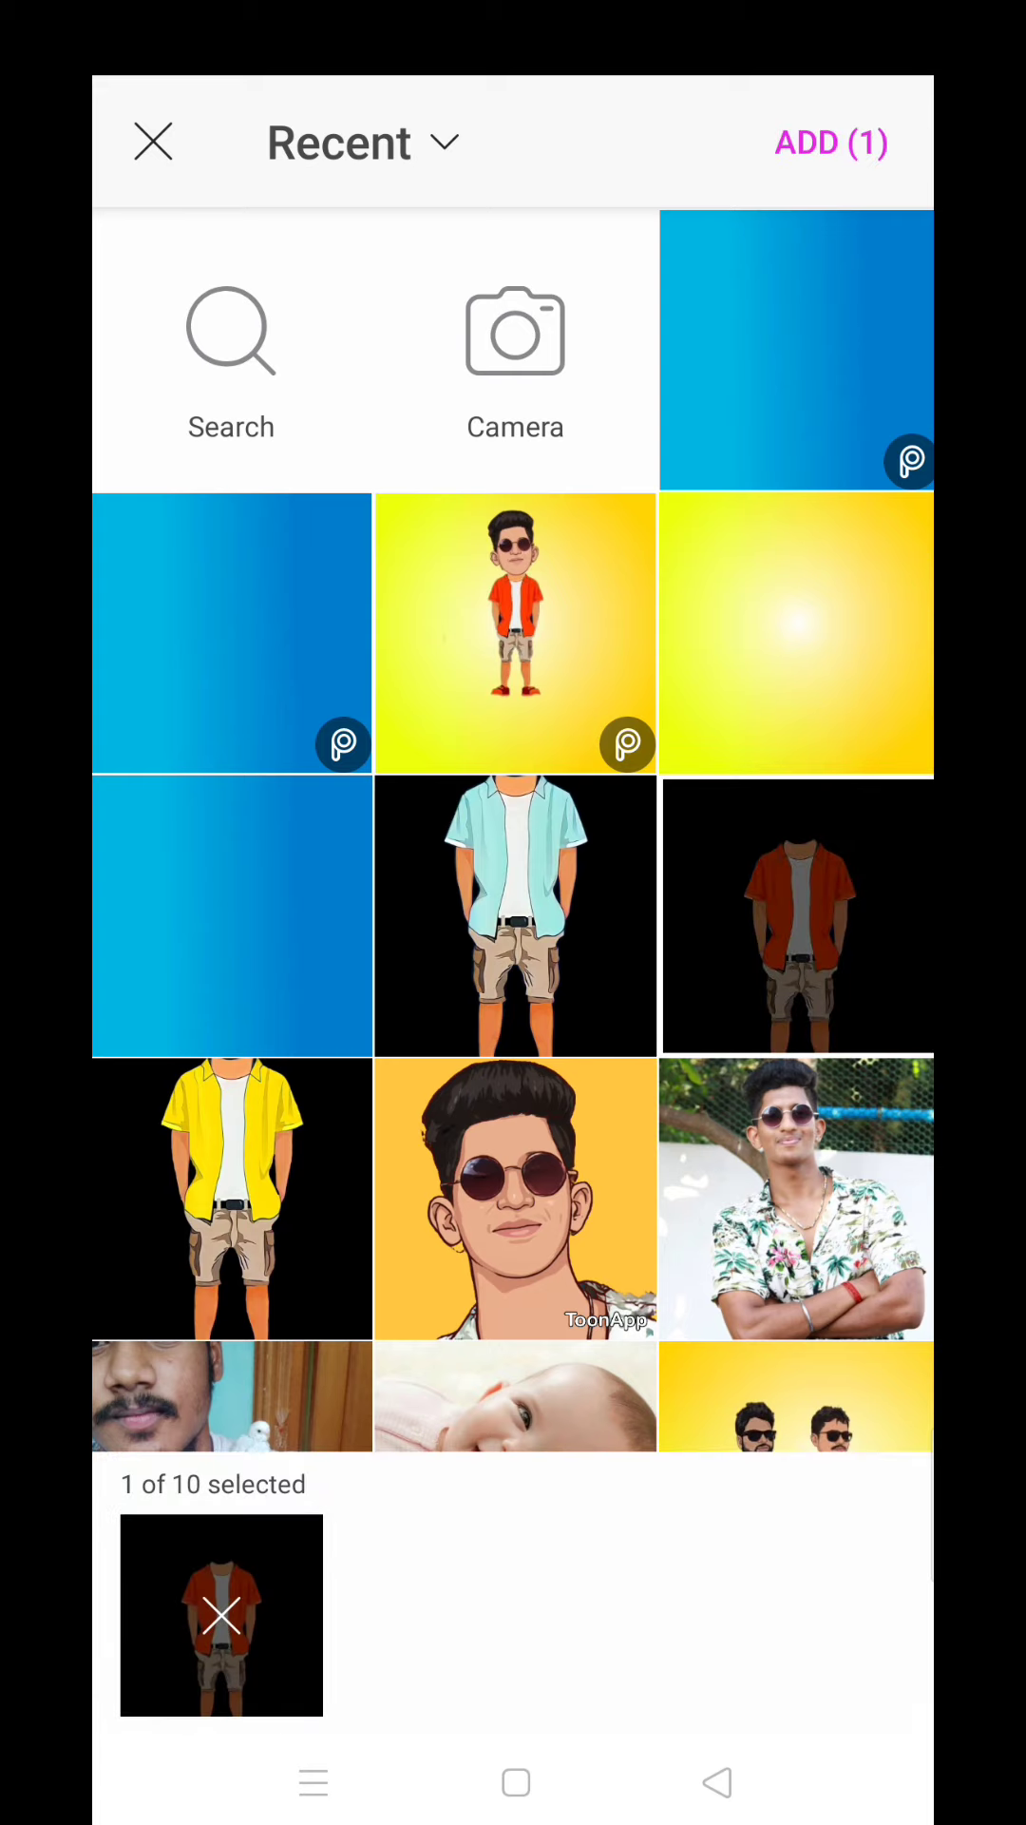
{"action": "left_click", "coordinate": [832, 142]}
{"action": "left_click_drag", "start_coordinate": [662, 1048], "coordinate": [785, 1231]}
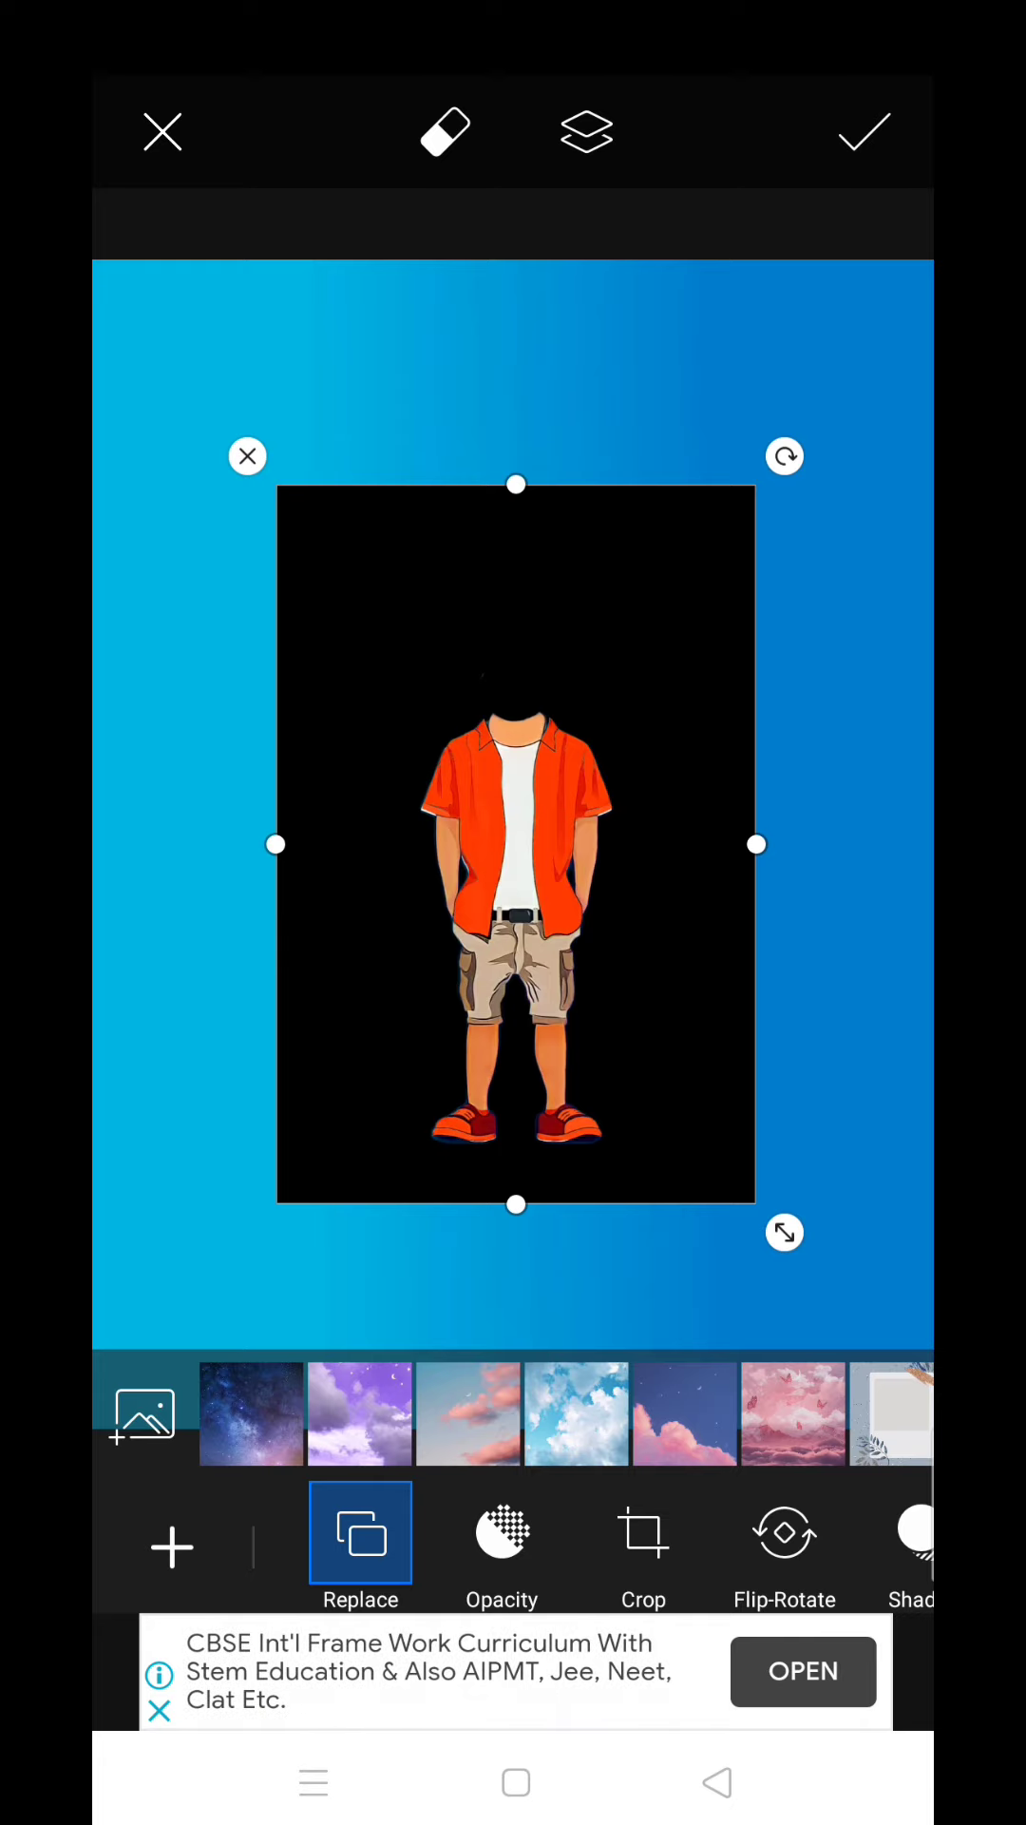
{"action": "left_click_drag", "start_coordinate": [784, 1533], "coordinate": [499, 1532]}
Step: Outline-trace the outfit's arms, legs, neck and feet as the area to keep
{"action": "left_click", "coordinate": [652, 1533]}
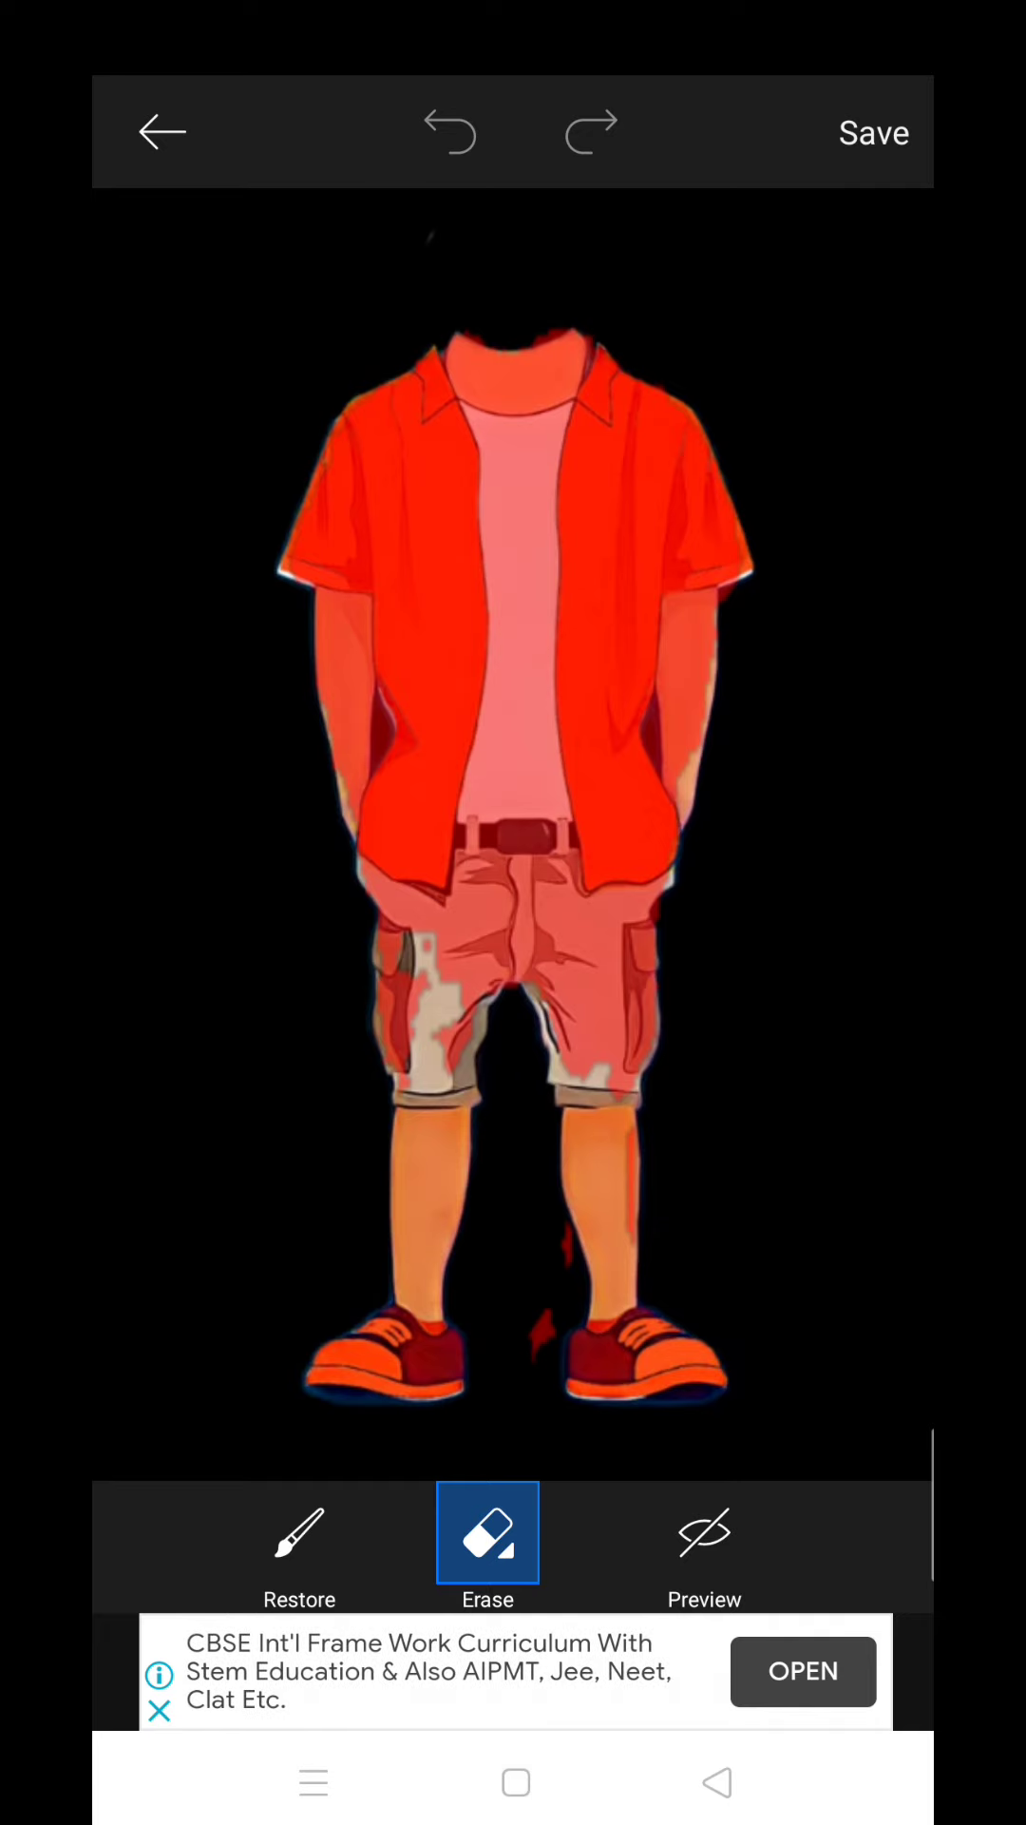
{"action": "left_click", "coordinate": [162, 133]}
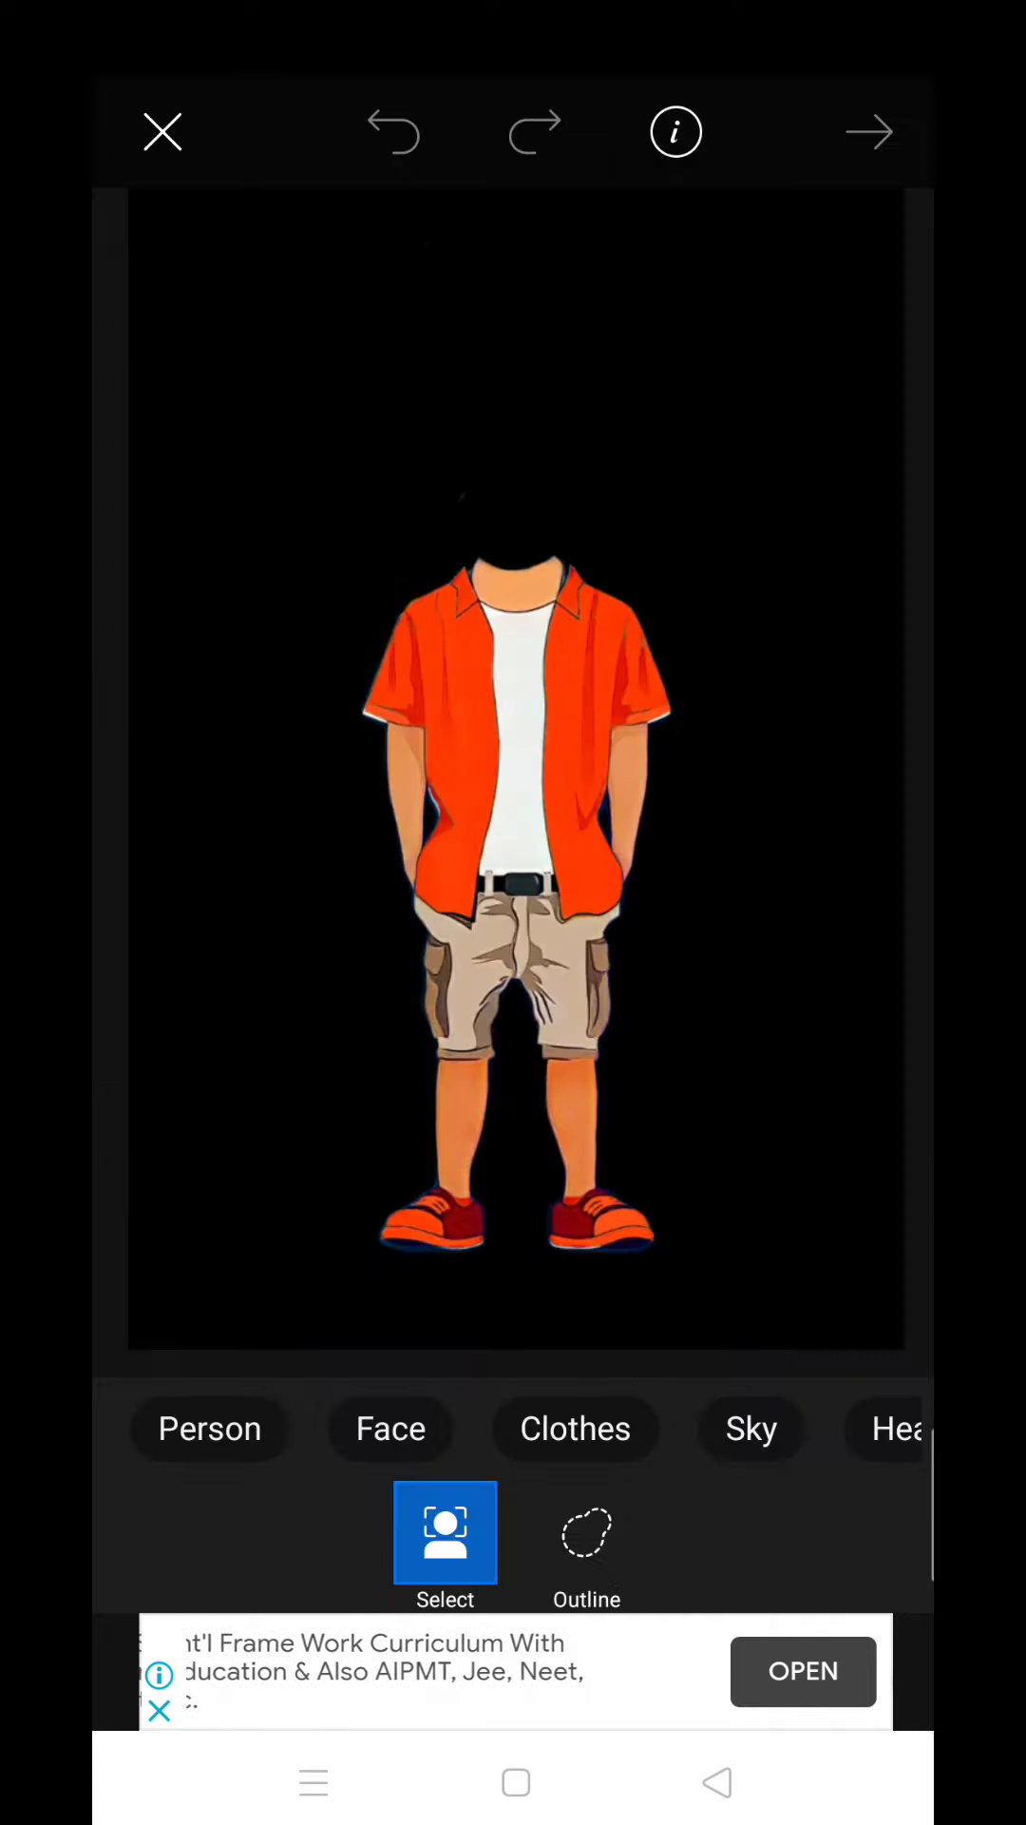
{"action": "left_click", "coordinate": [587, 1532]}
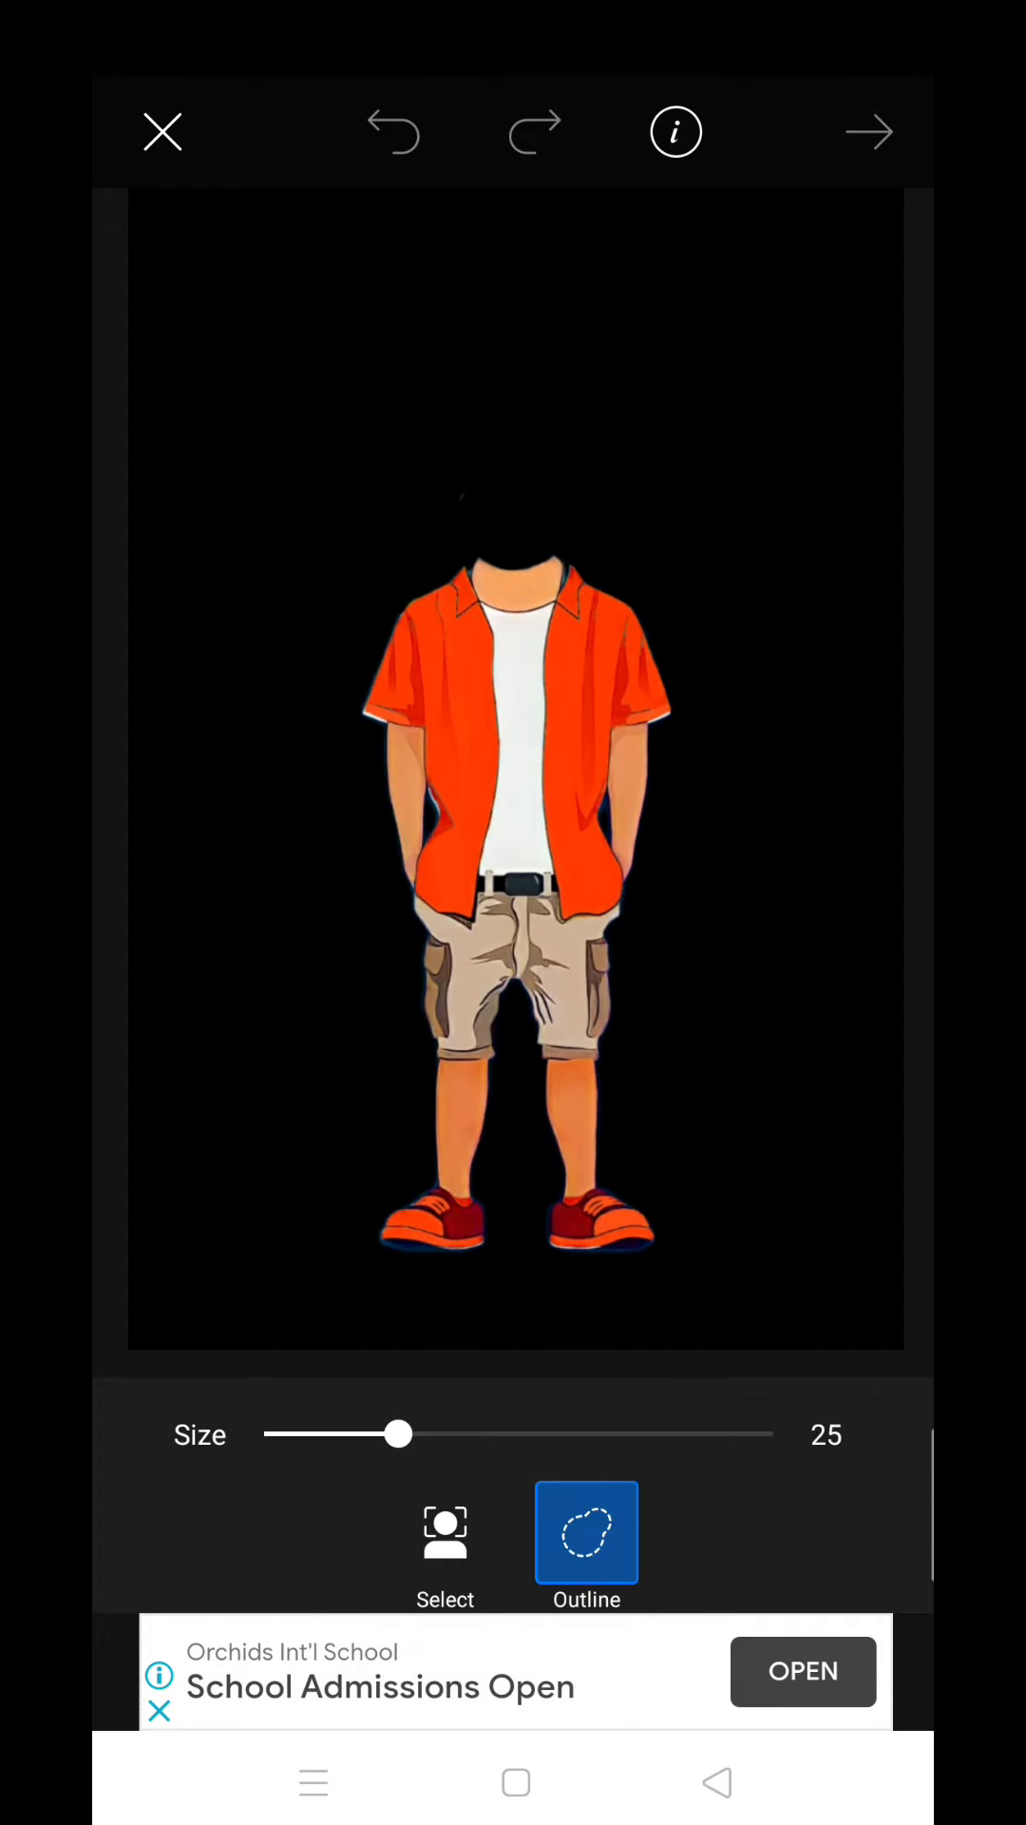
{"action": "mouse_move", "coordinate": [430, 584]}
{"action": "left_mouse_down"}
{"action": "mouse_move", "coordinate": [385, 777]}
{"action": "mouse_move", "coordinate": [456, 1005]}
{"action": "mouse_move", "coordinate": [464, 1154]}
{"action": "mouse_move", "coordinate": [435, 1262]}
{"action": "left_mouse_up"}
{"action": "mouse_move", "coordinate": [457, 587]}
{"action": "left_mouse_down"}
{"action": "mouse_move", "coordinate": [634, 641]}
{"action": "mouse_move", "coordinate": [675, 749]}
{"action": "mouse_move", "coordinate": [623, 984]}
{"action": "mouse_move", "coordinate": [619, 1141]}
{"action": "mouse_move", "coordinate": [648, 1241]}
{"action": "mouse_move", "coordinate": [613, 1255]}
{"action": "mouse_move", "coordinate": [570, 1191]}
{"action": "mouse_move", "coordinate": [549, 1041]}
{"action": "mouse_move", "coordinate": [505, 998]}
{"action": "left_mouse_up"}
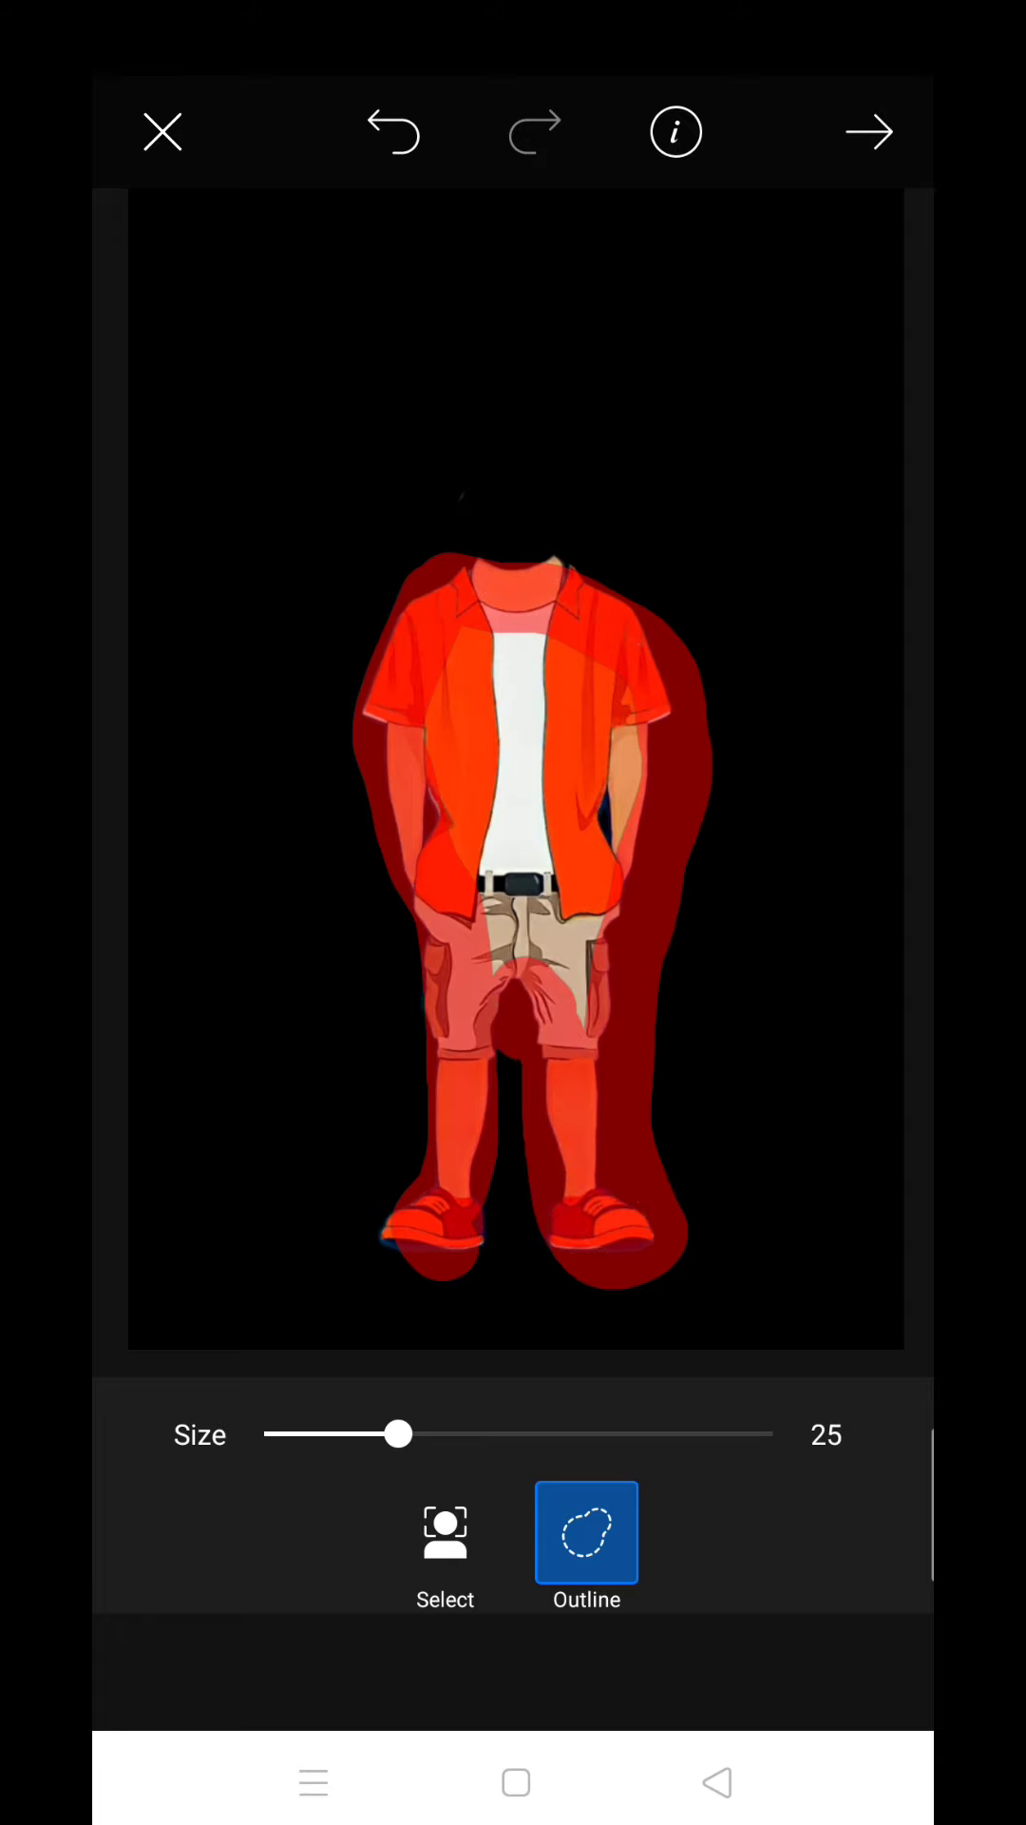
{"action": "left_click", "coordinate": [557, 556]}
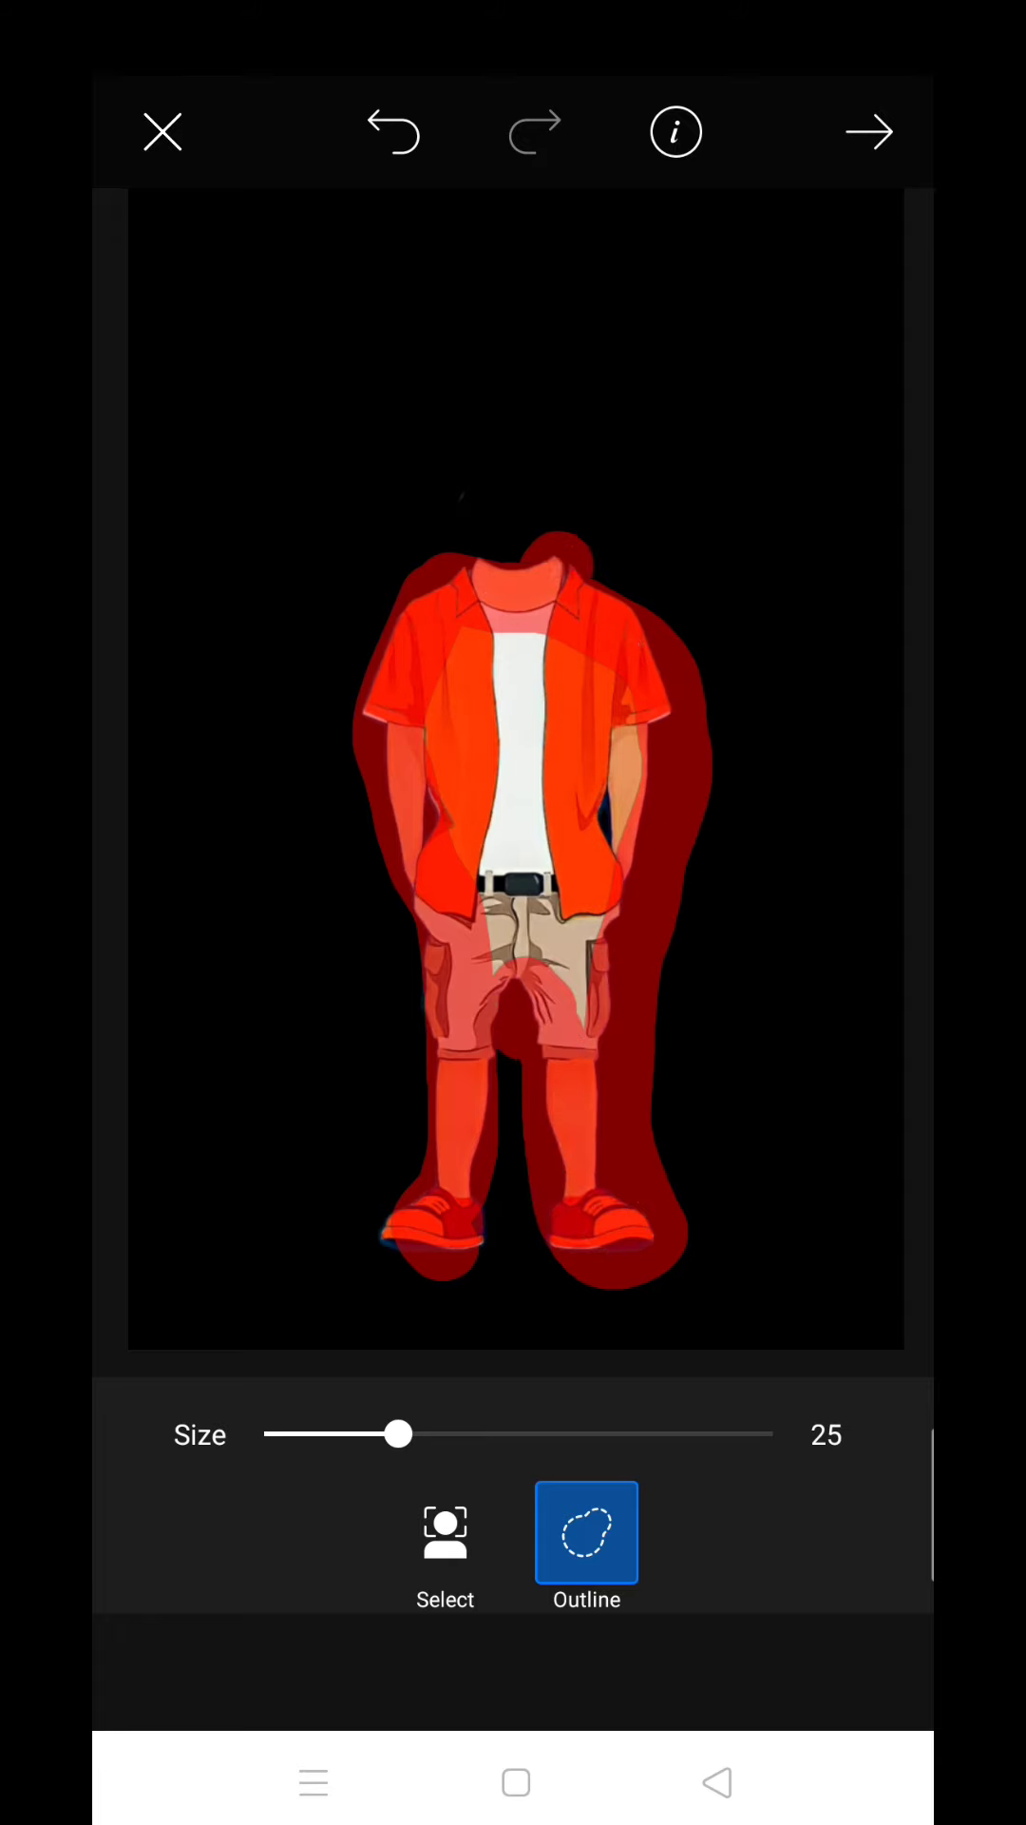
{"action": "left_click_drag", "start_coordinate": [421, 1255], "coordinate": [364, 1254]}
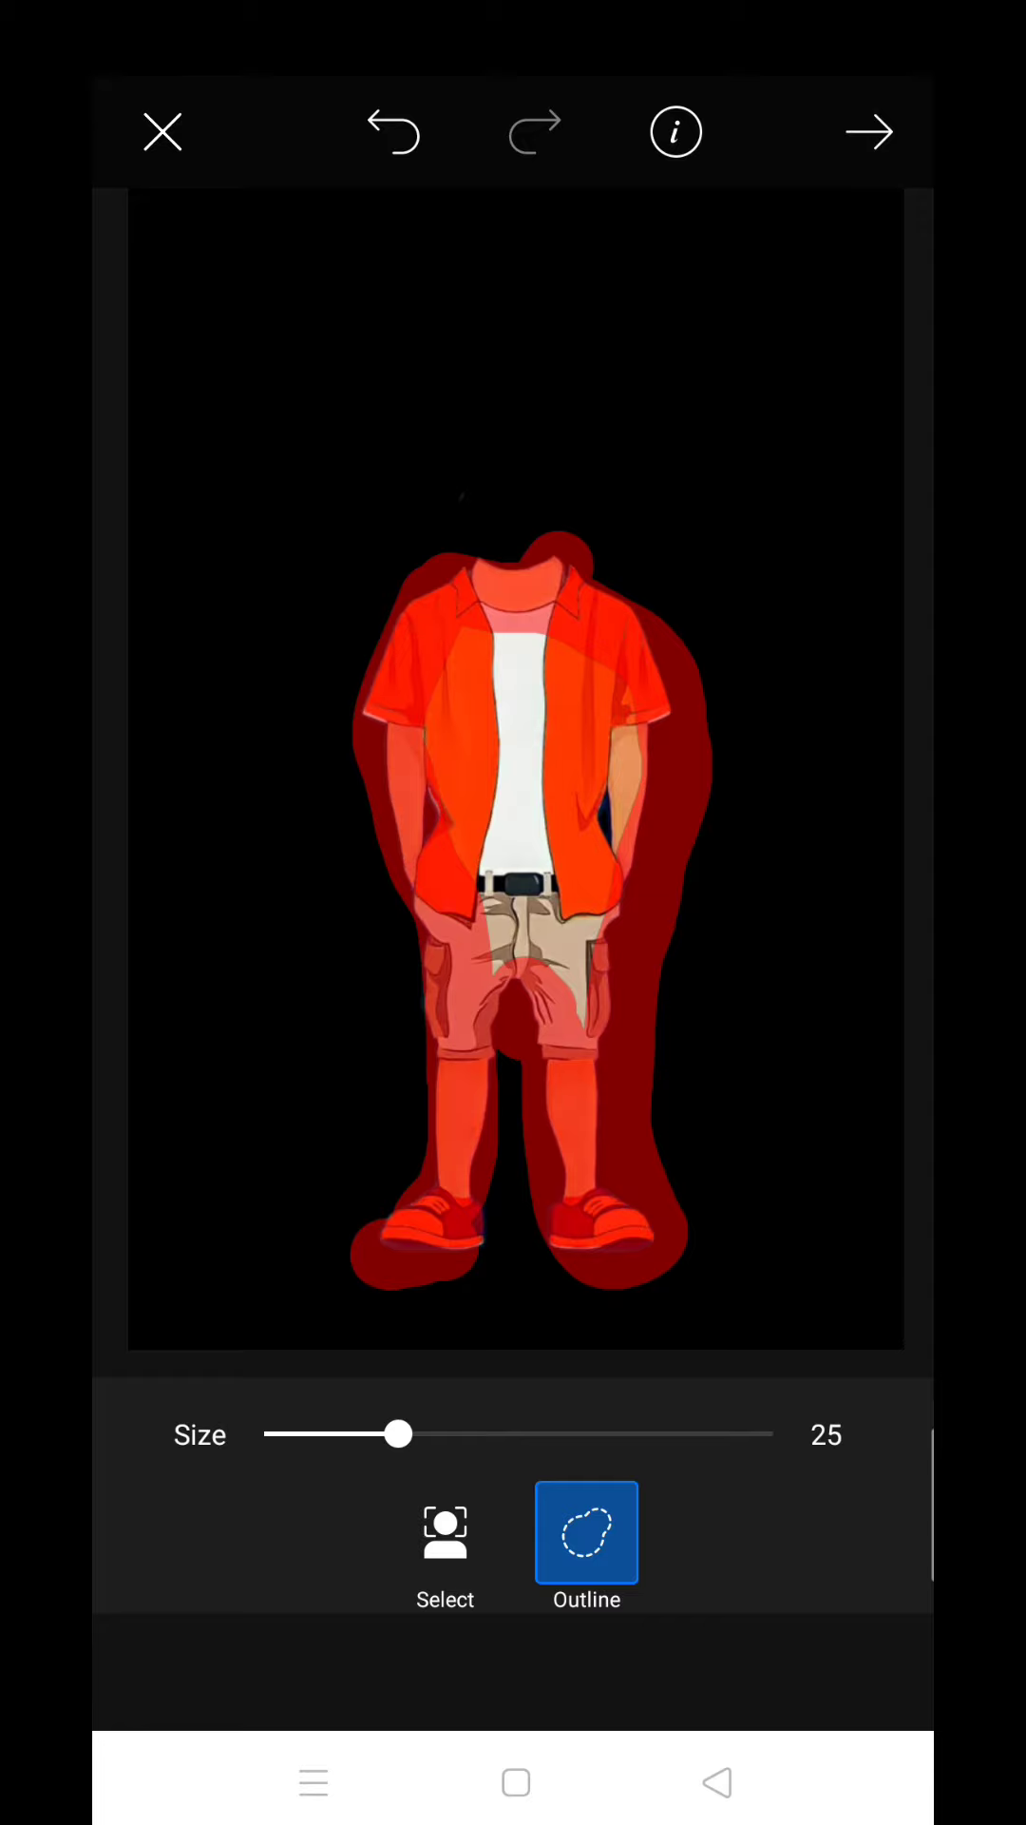
Step: Preview the outfit cutout on transparency and save it onto the canvas
{"action": "left_click", "coordinate": [870, 132]}
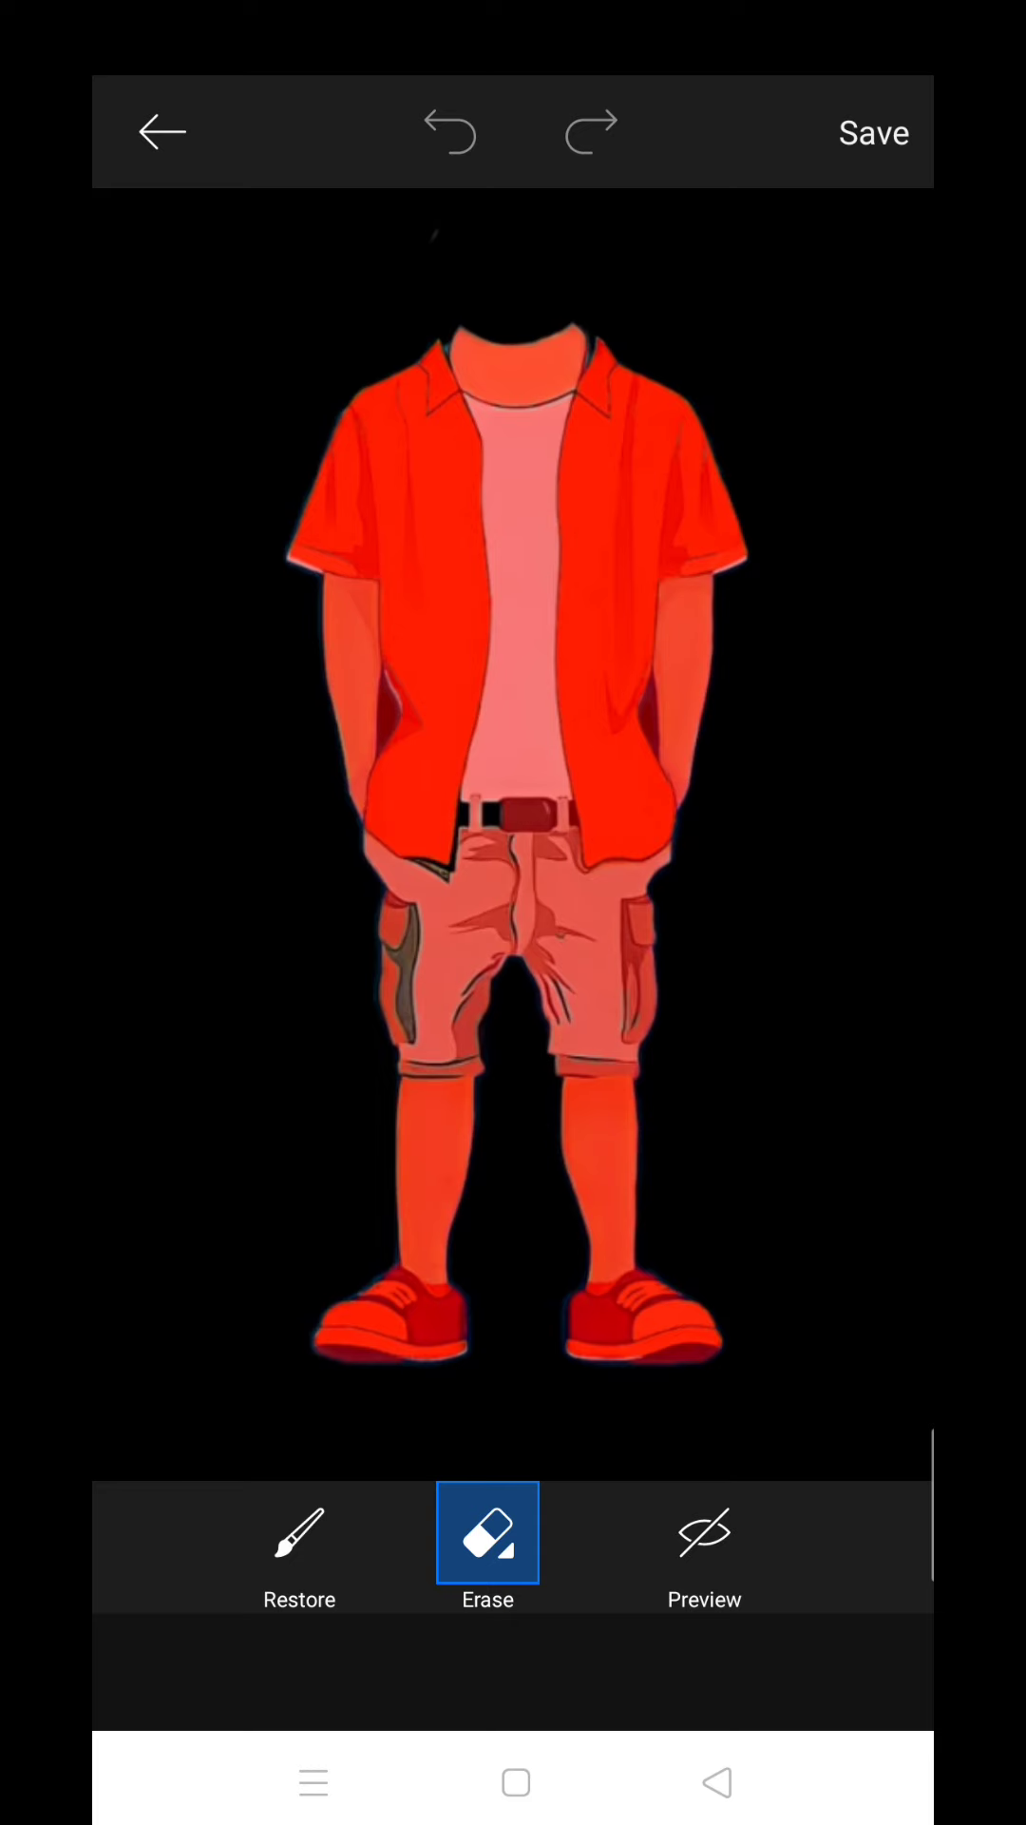
{"action": "left_click", "coordinate": [704, 1552]}
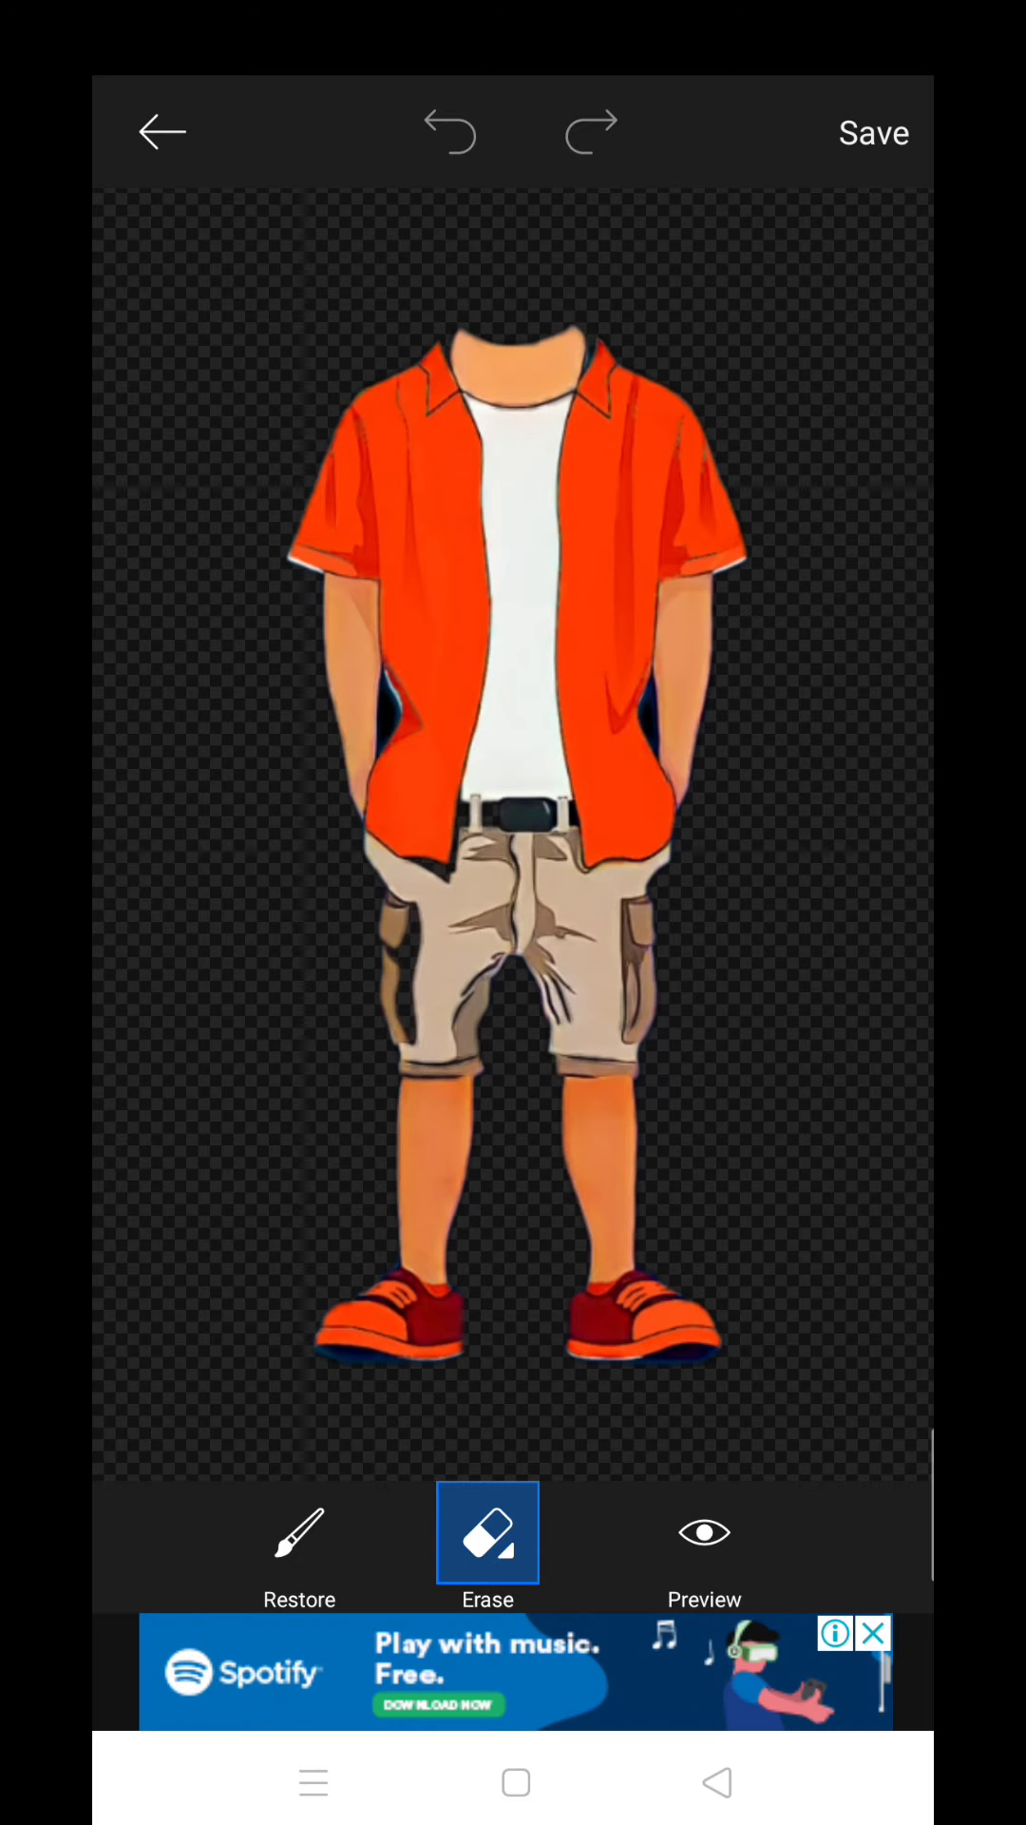
{"action": "left_click", "coordinate": [705, 1547]}
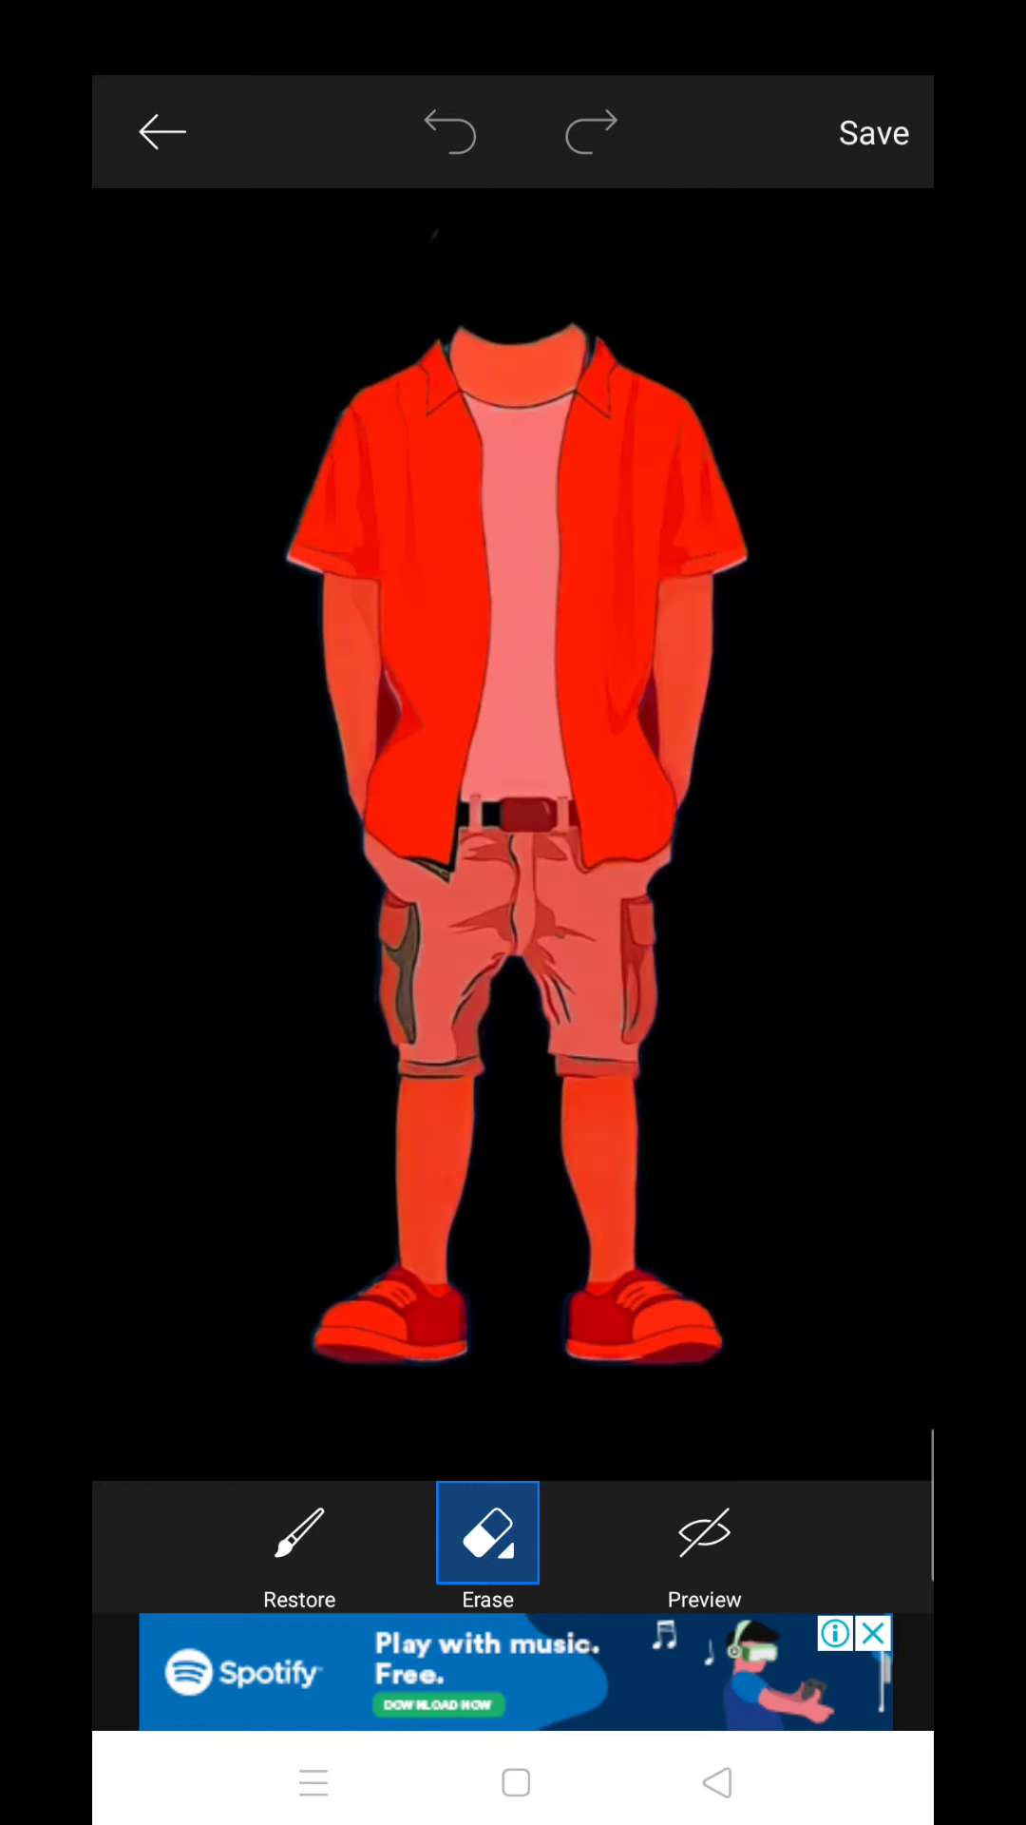
{"action": "left_click", "coordinate": [875, 131]}
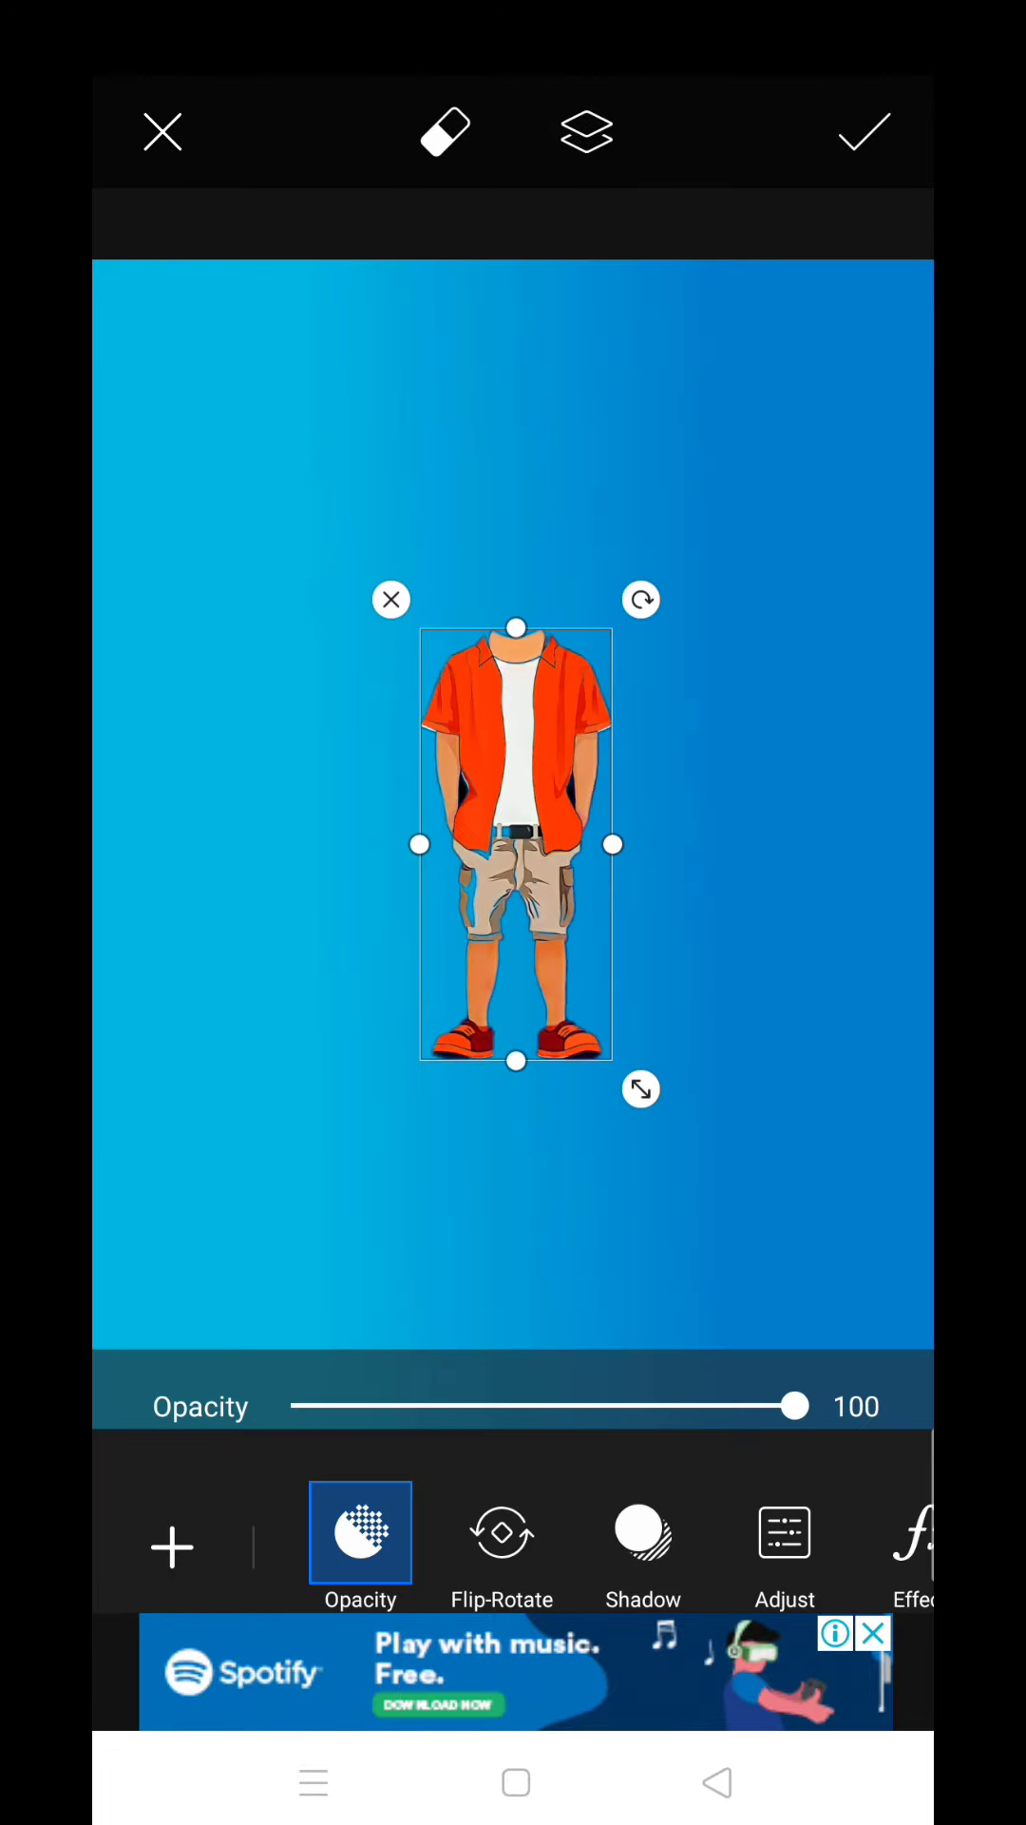
Step: Enlarge the outfit cutout on the canvas and confirm the layer
{"action": "left_click_drag", "start_coordinate": [641, 1088], "coordinate": [679, 1173]}
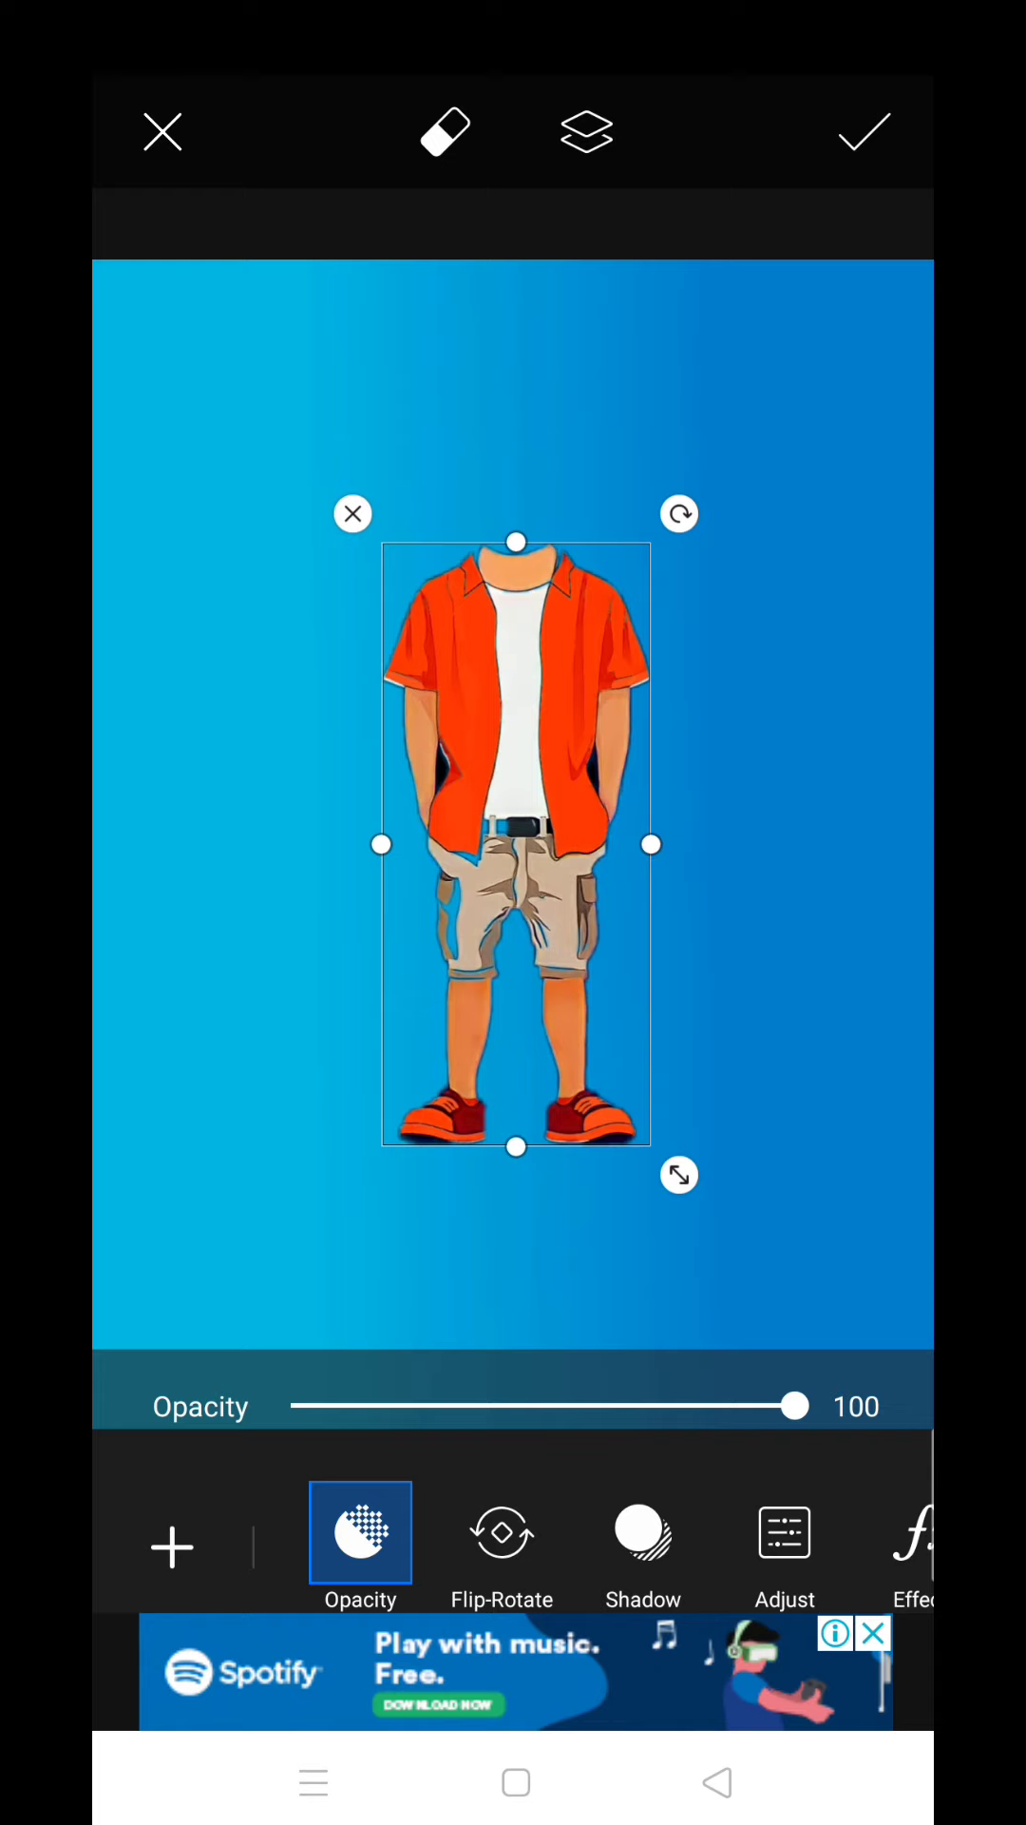
{"action": "left_click_drag", "start_coordinate": [785, 1533], "coordinate": [427, 1533]}
{"action": "left_click", "coordinate": [800, 1255]}
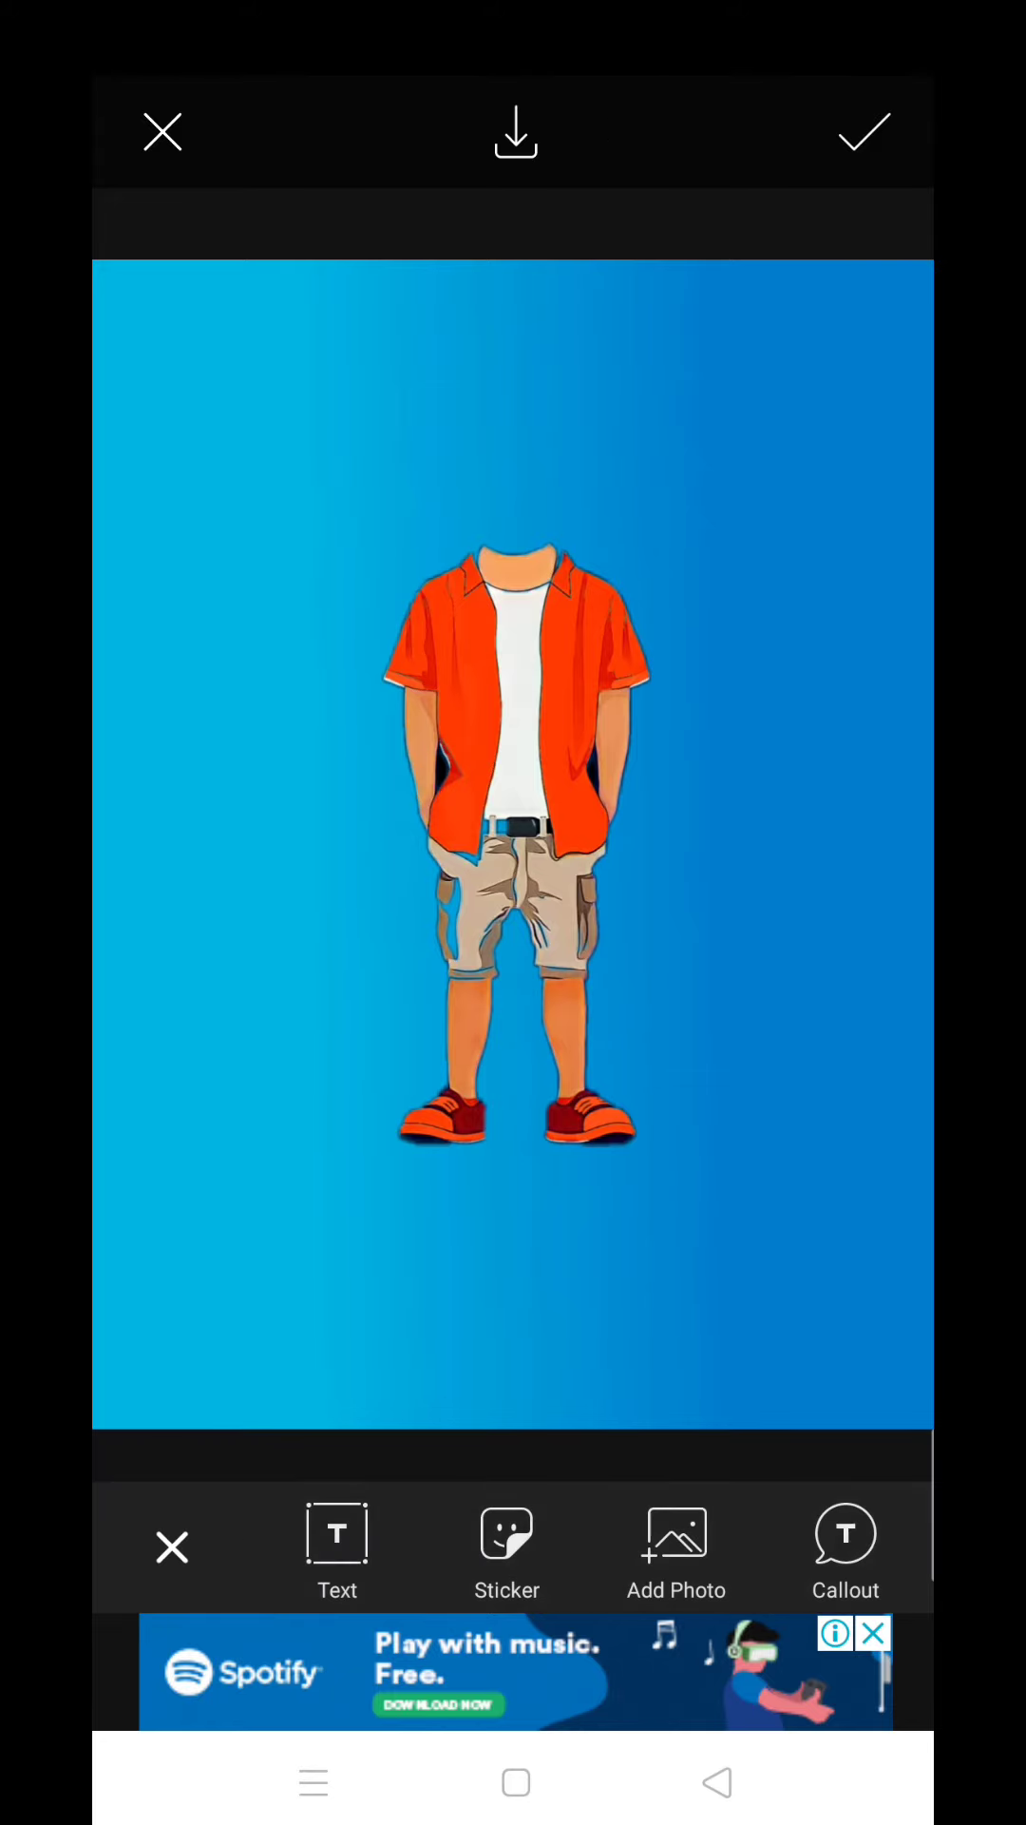
{"action": "left_click_drag", "start_coordinate": [428, 1532], "coordinate": [543, 1532]}
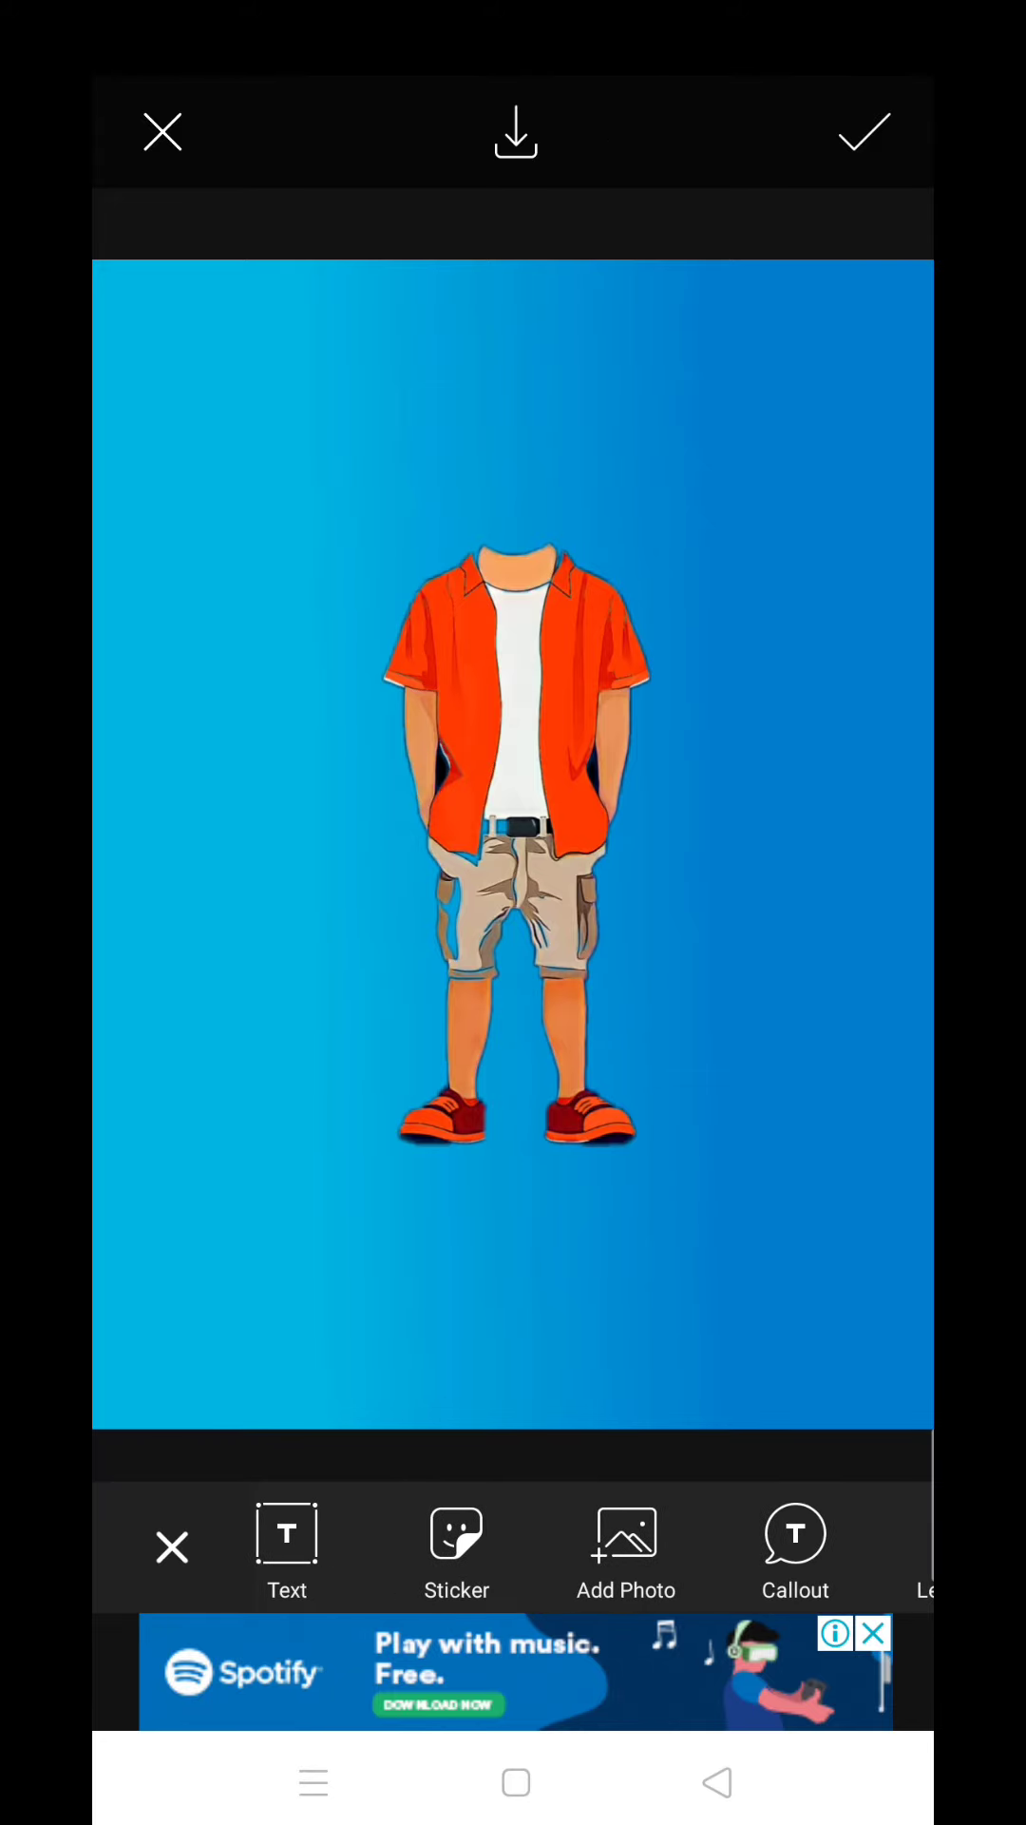
Step: Add the ToonApp cartoon face and move it up over the outfit's head
{"action": "left_click", "coordinate": [626, 1547]}
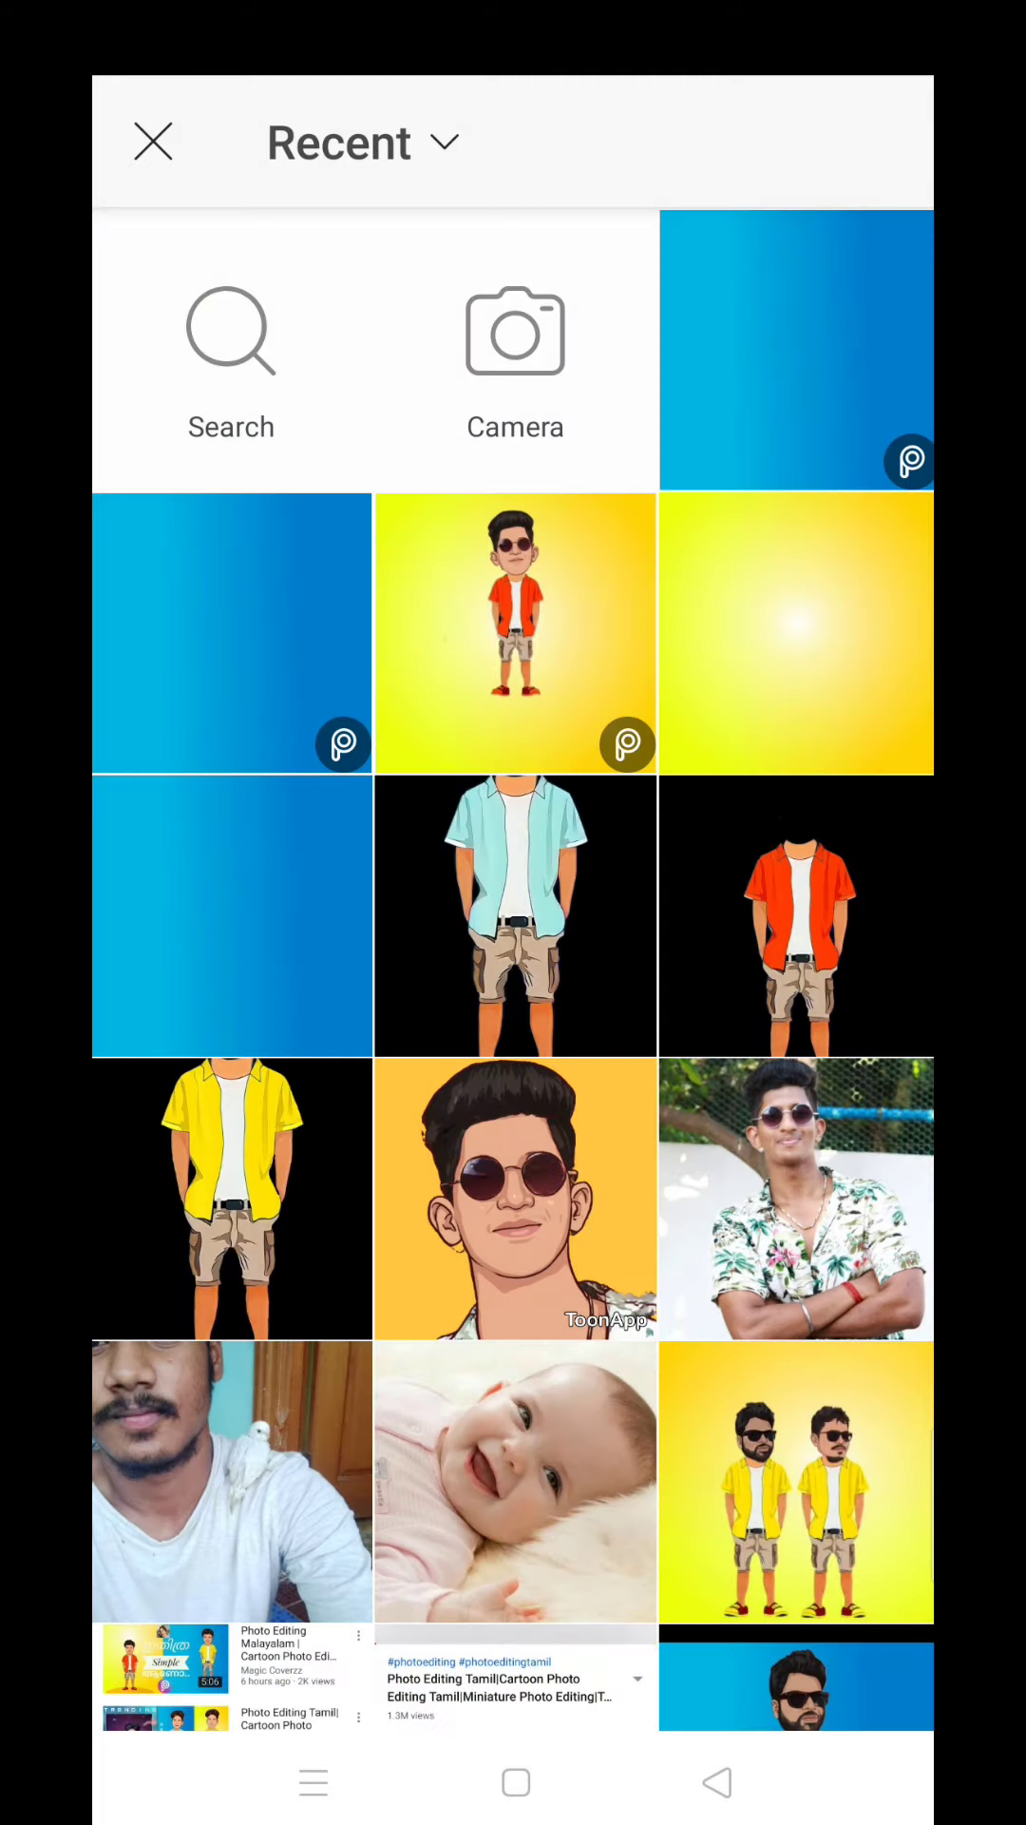
{"action": "left_click", "coordinate": [515, 1197]}
{"action": "left_click", "coordinate": [831, 143]}
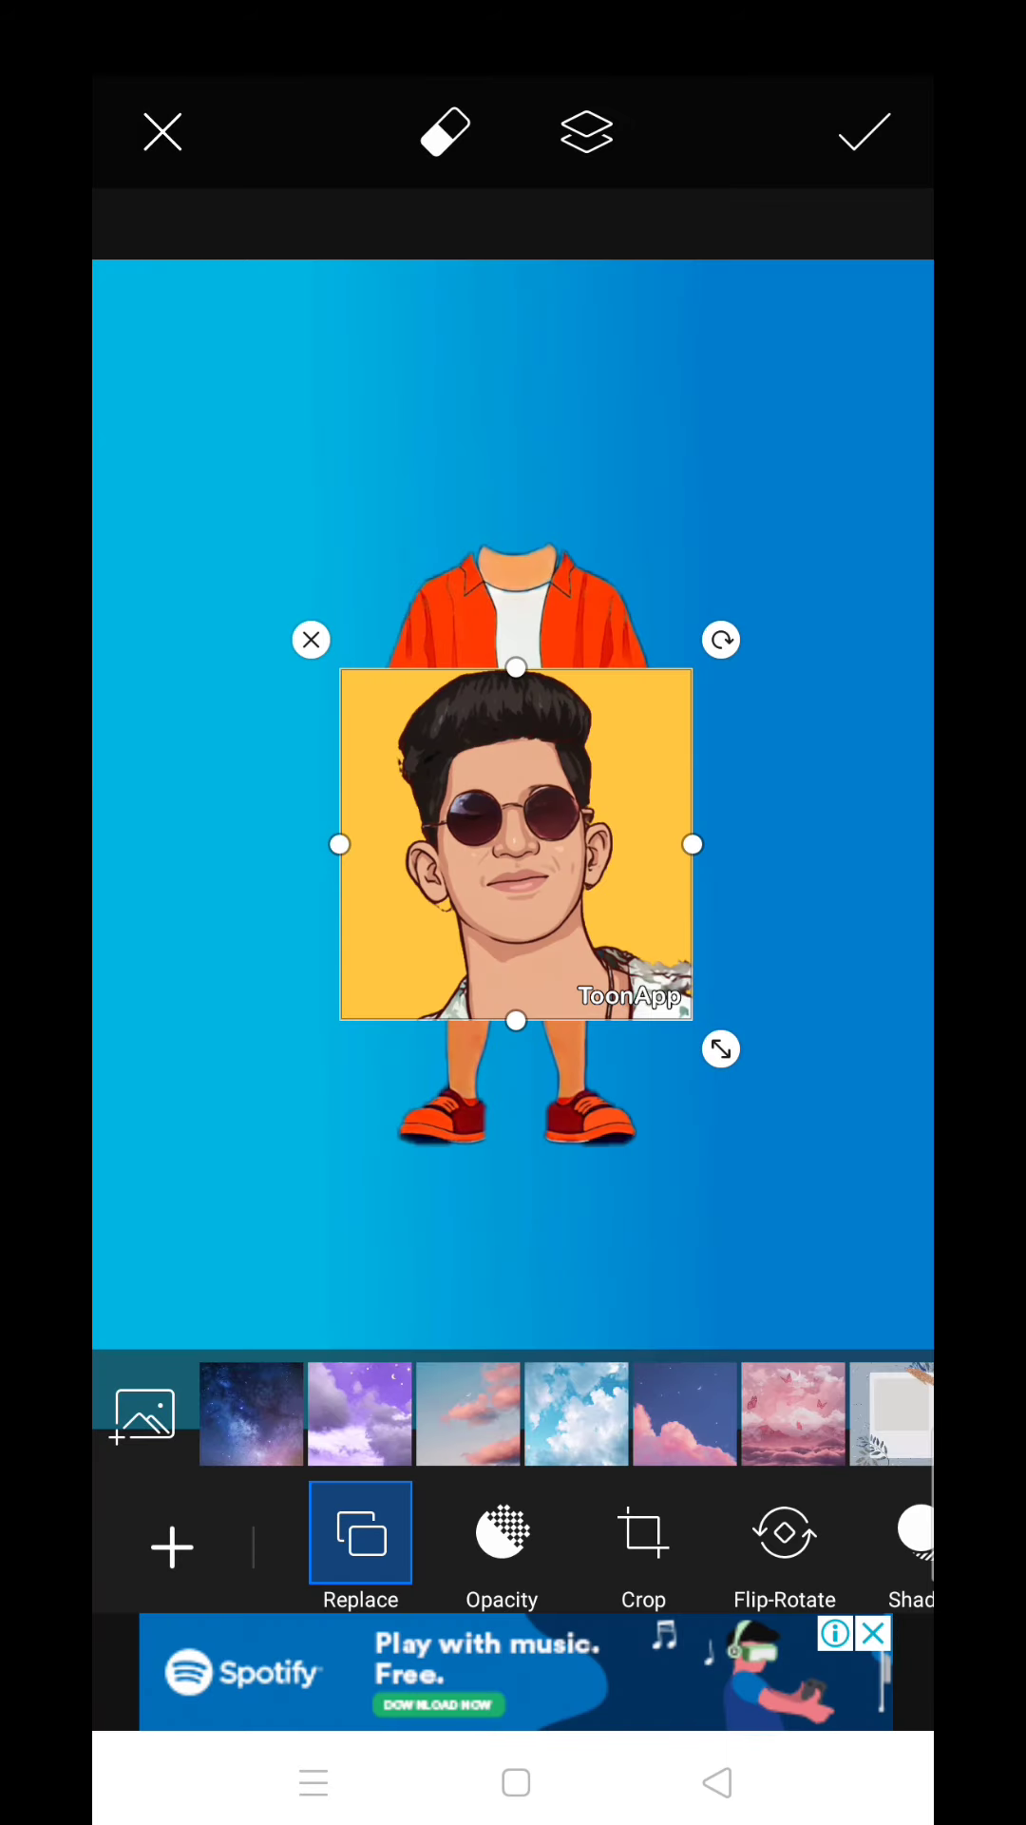
{"action": "mouse_move", "coordinate": [516, 843]}
{"action": "left_mouse_down"}
{"action": "mouse_move", "coordinate": [517, 400]}
{"action": "mouse_move", "coordinate": [516, 464]}
{"action": "left_mouse_up"}
{"action": "left_click_drag", "start_coordinate": [785, 1540], "coordinate": [427, 1539]}
{"action": "left_click", "coordinate": [583, 1533]}
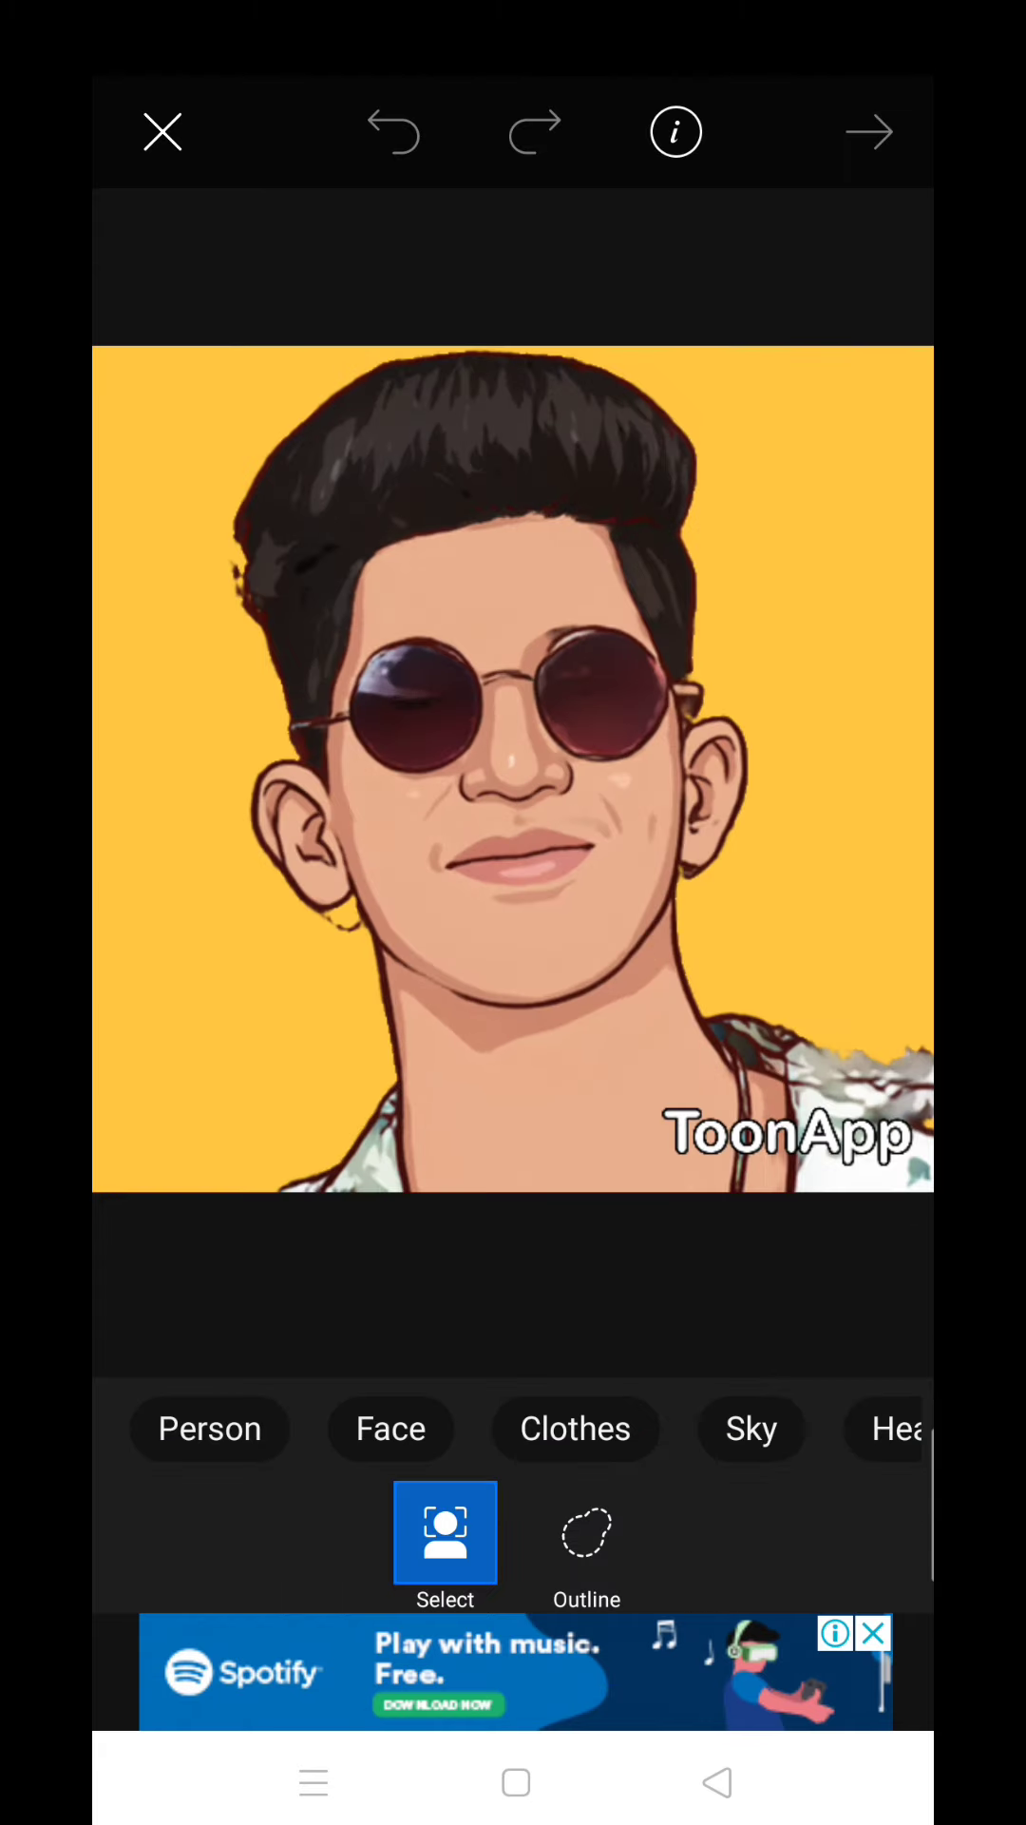
Step: Trace the cartoon head and hair with a size-37 Outline brush
{"action": "left_click", "coordinate": [587, 1533]}
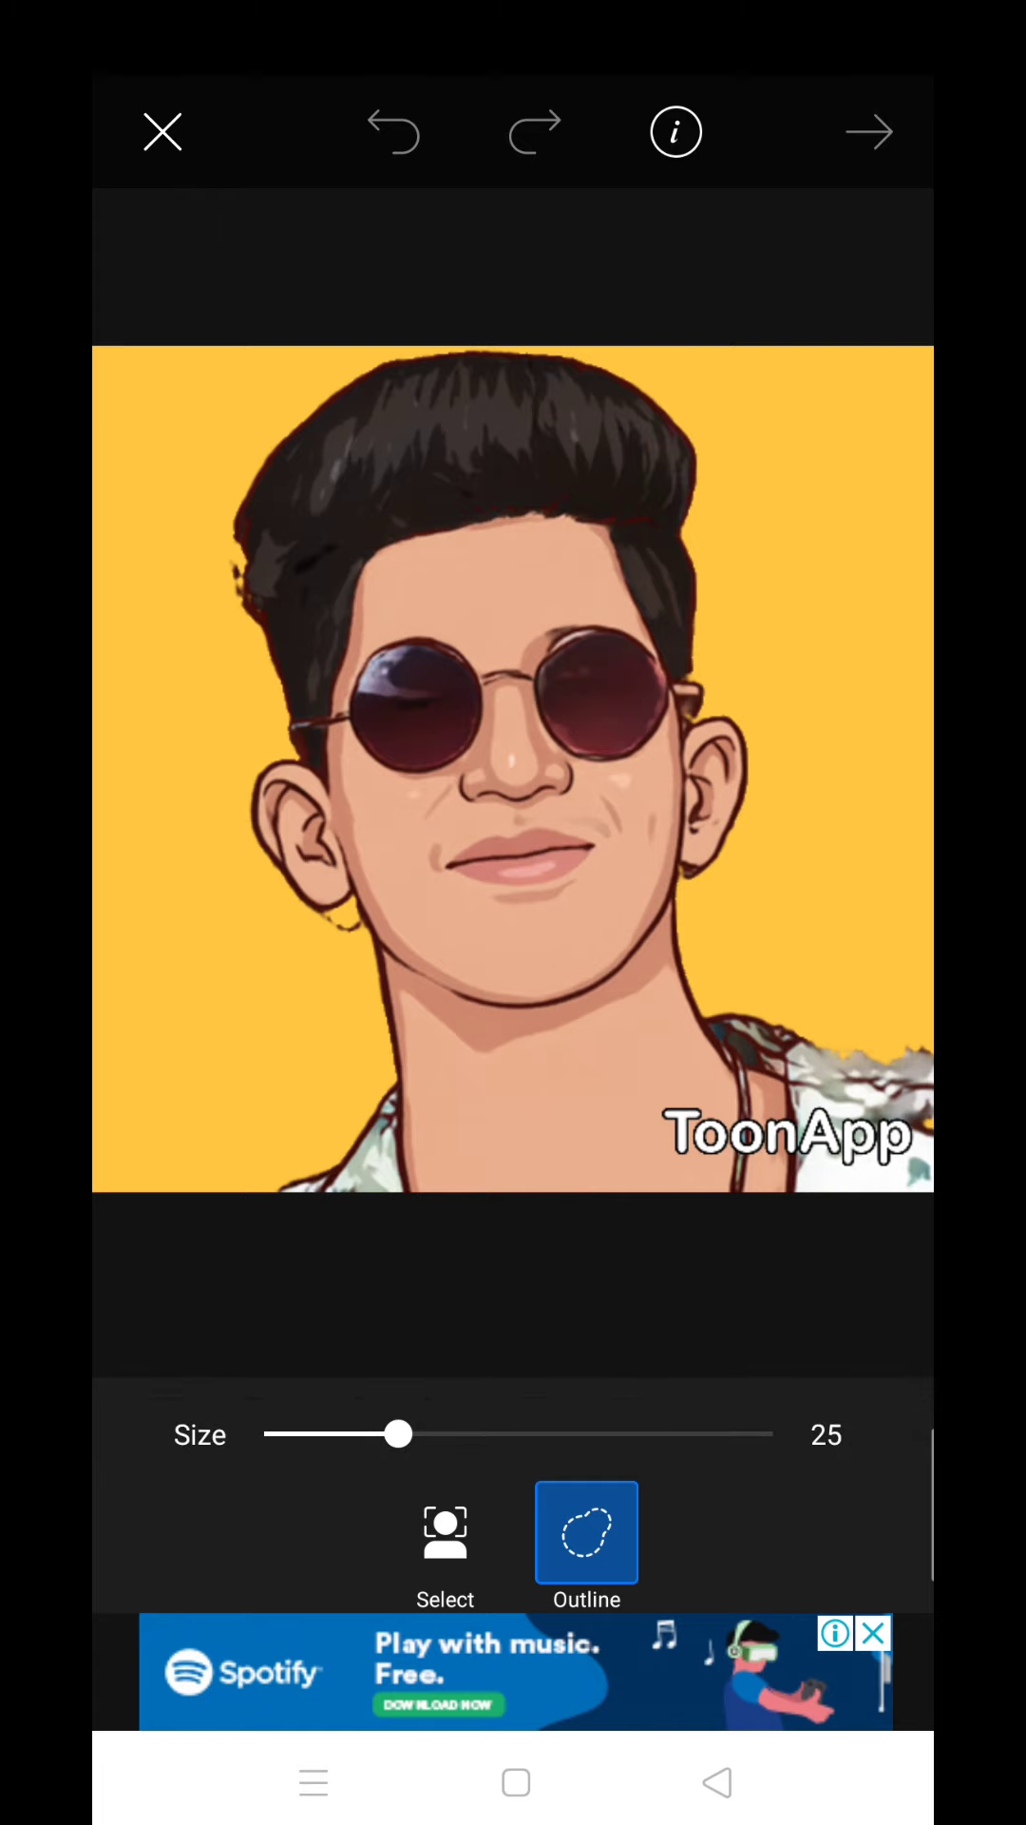
{"action": "left_click_drag", "start_coordinate": [399, 1435], "coordinate": [434, 1434]}
{"action": "mouse_move", "coordinate": [389, 948]}
{"action": "left_mouse_down"}
{"action": "mouse_move", "coordinate": [285, 649]}
{"action": "mouse_move", "coordinate": [250, 855]}
{"action": "mouse_move", "coordinate": [322, 428]}
{"action": "mouse_move", "coordinate": [721, 477]}
{"action": "mouse_move", "coordinate": [727, 730]}
{"action": "mouse_move", "coordinate": [684, 927]}
{"action": "mouse_move", "coordinate": [577, 999]}
{"action": "mouse_move", "coordinate": [384, 1005]}
{"action": "mouse_move", "coordinate": [349, 962]}
{"action": "left_mouse_up"}
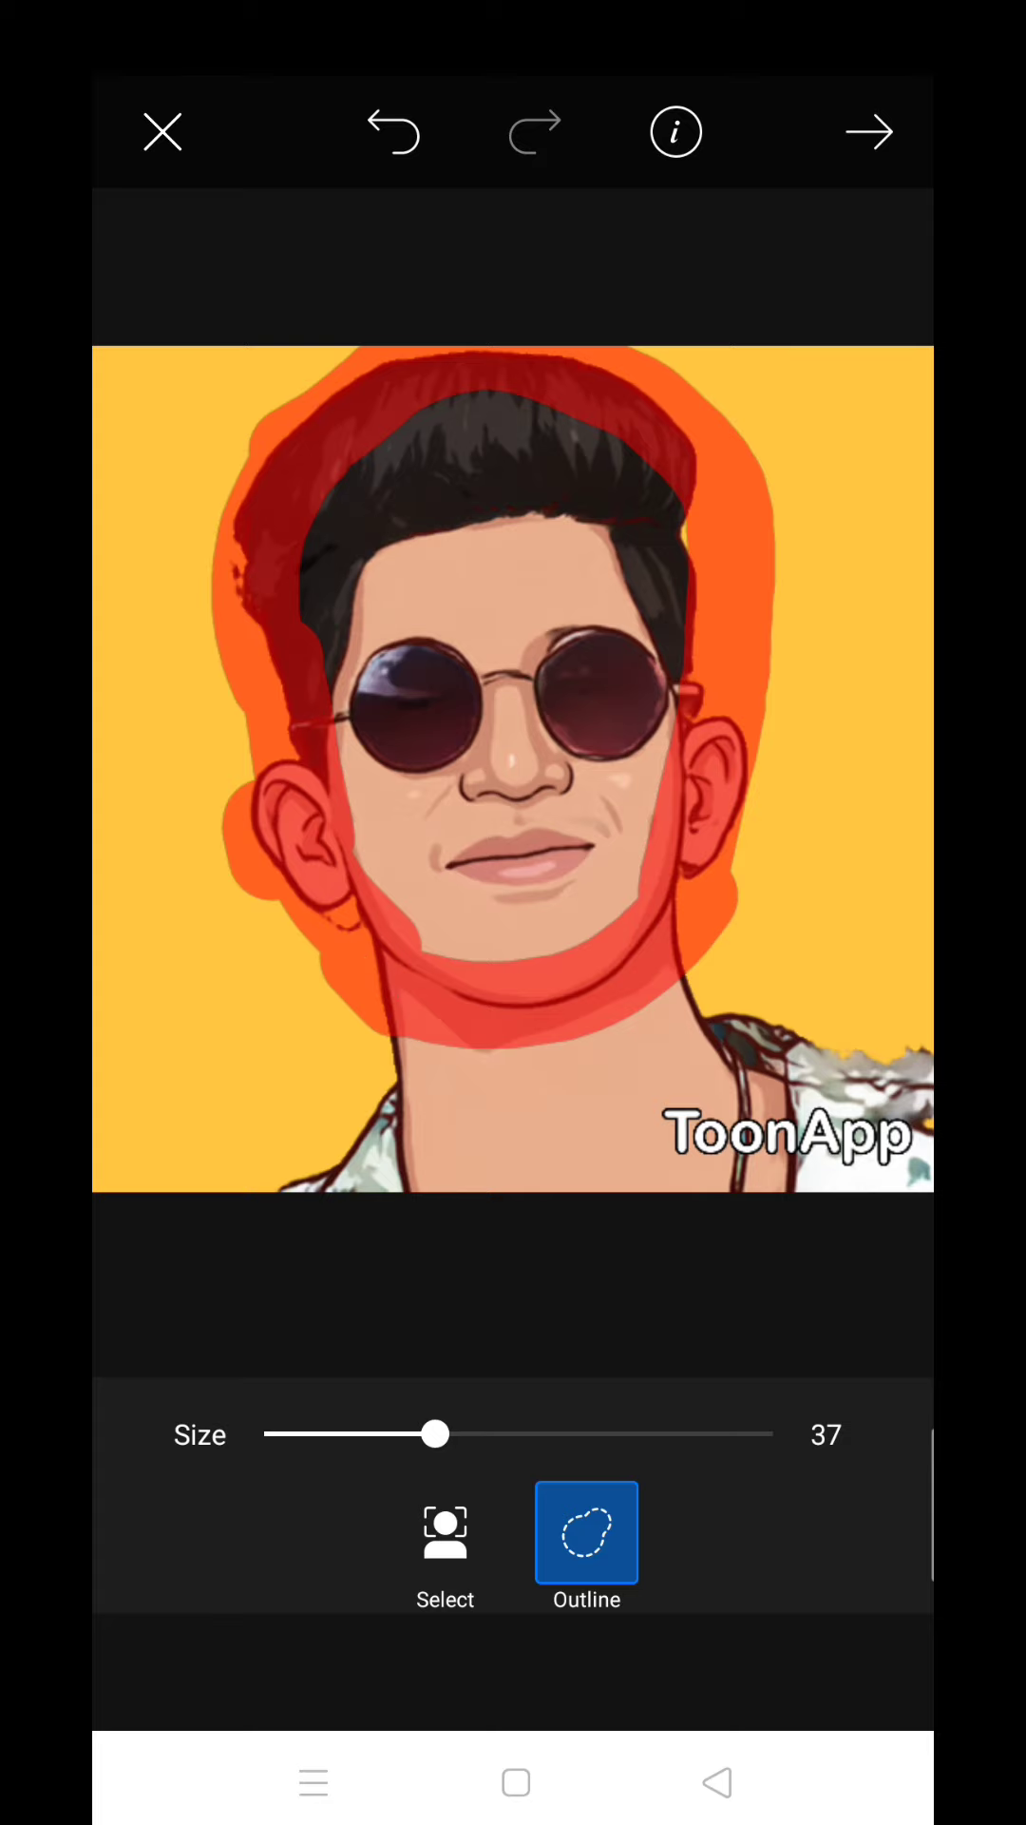
{"action": "left_click", "coordinate": [870, 133]}
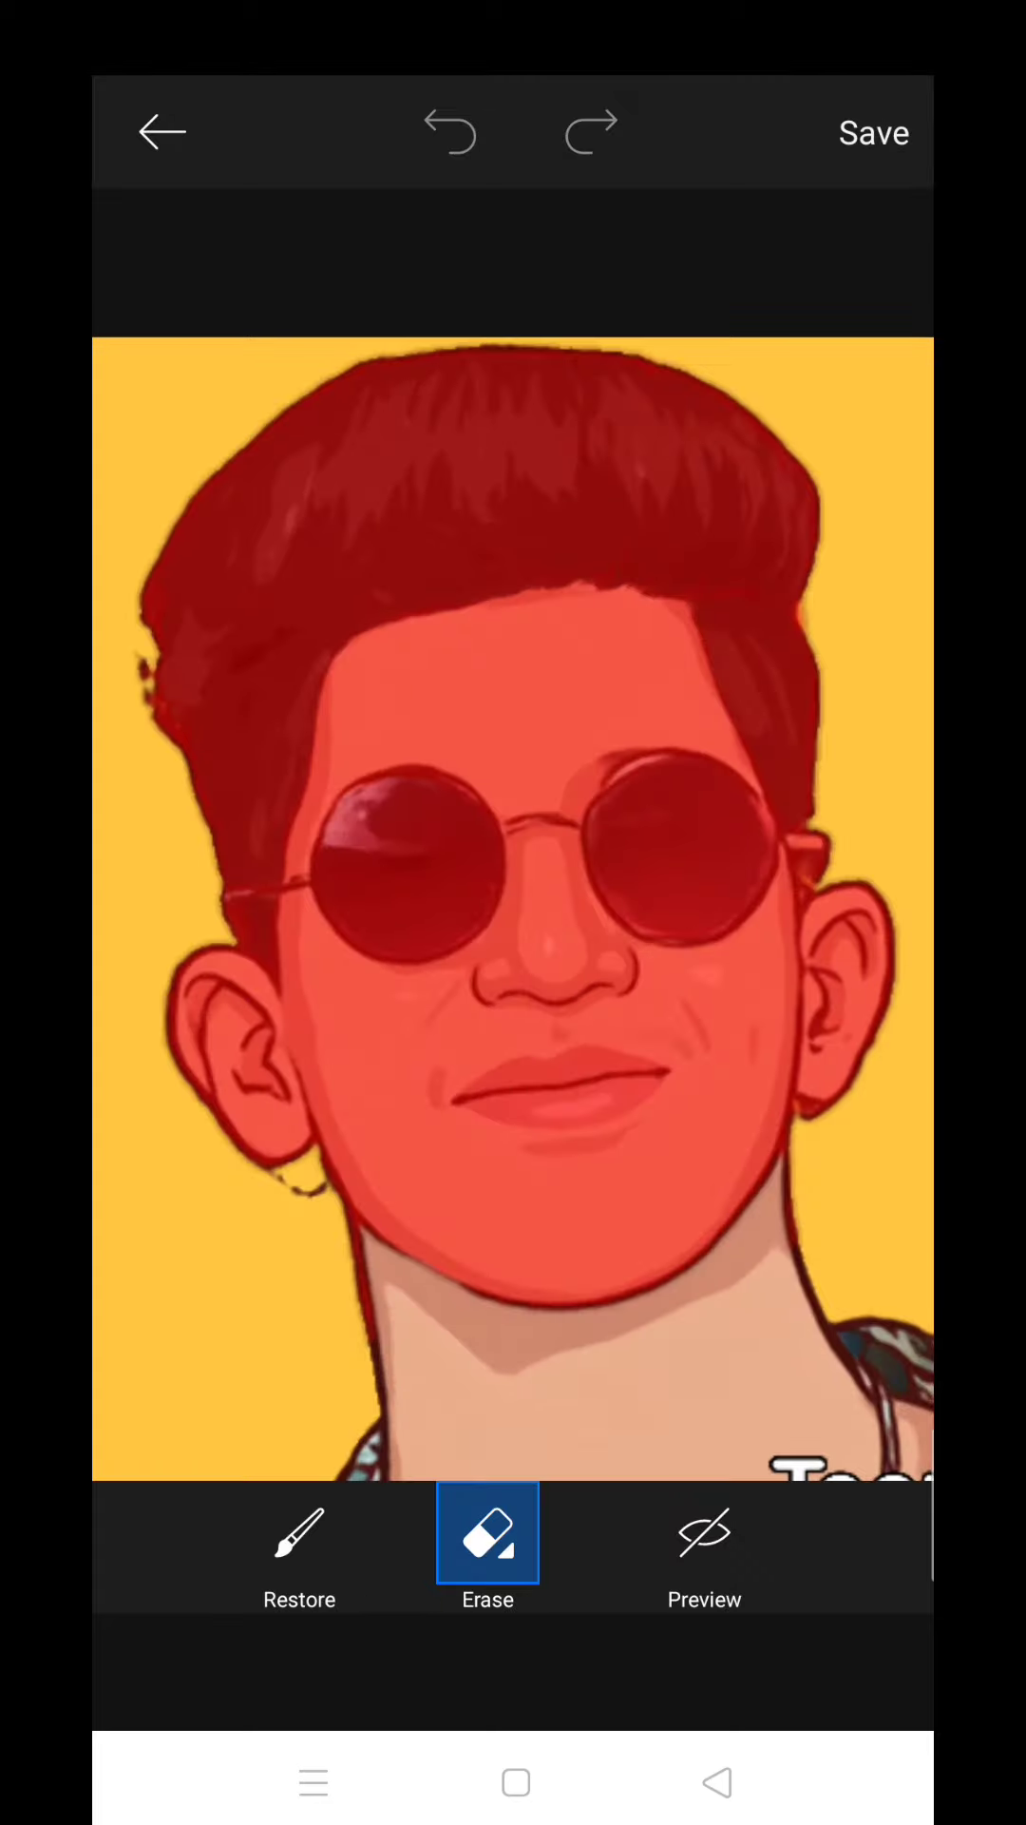
Step: Toggle between the red mask view and the transparent preview to inspect the head cutout
{"action": "left_click", "coordinate": [704, 1546]}
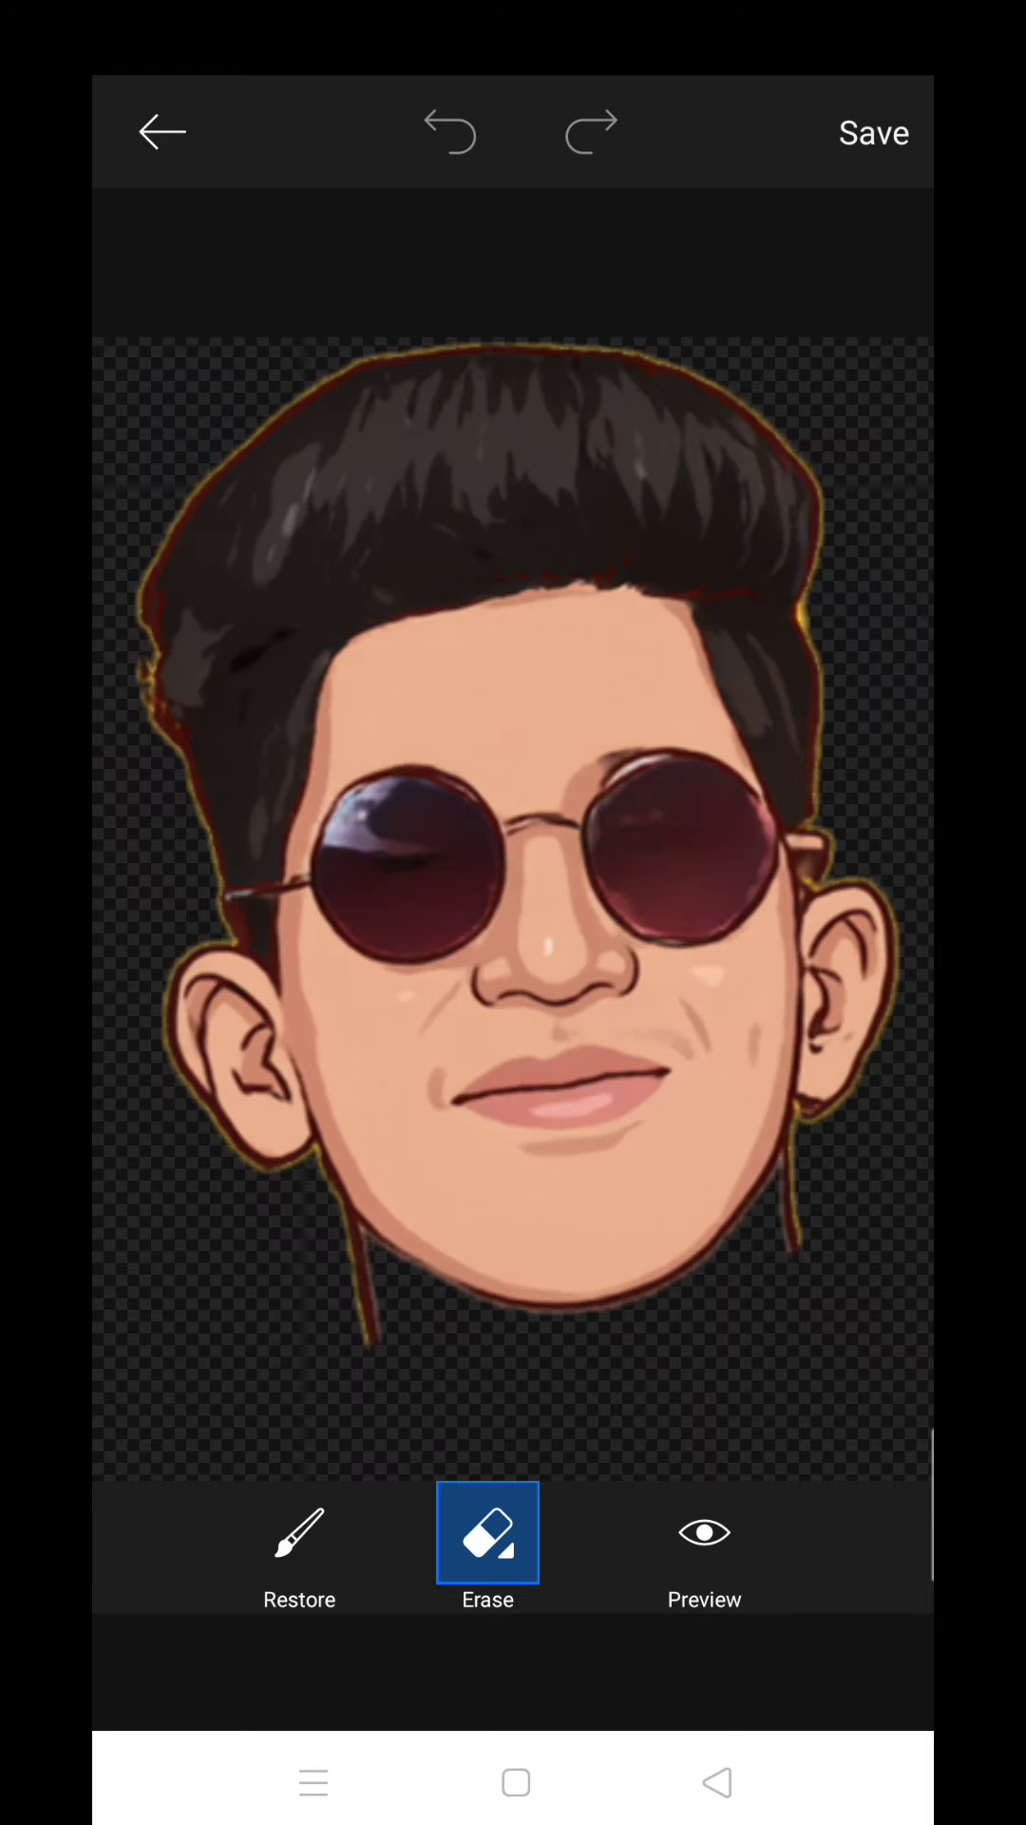
{"action": "left_click", "coordinate": [704, 1547]}
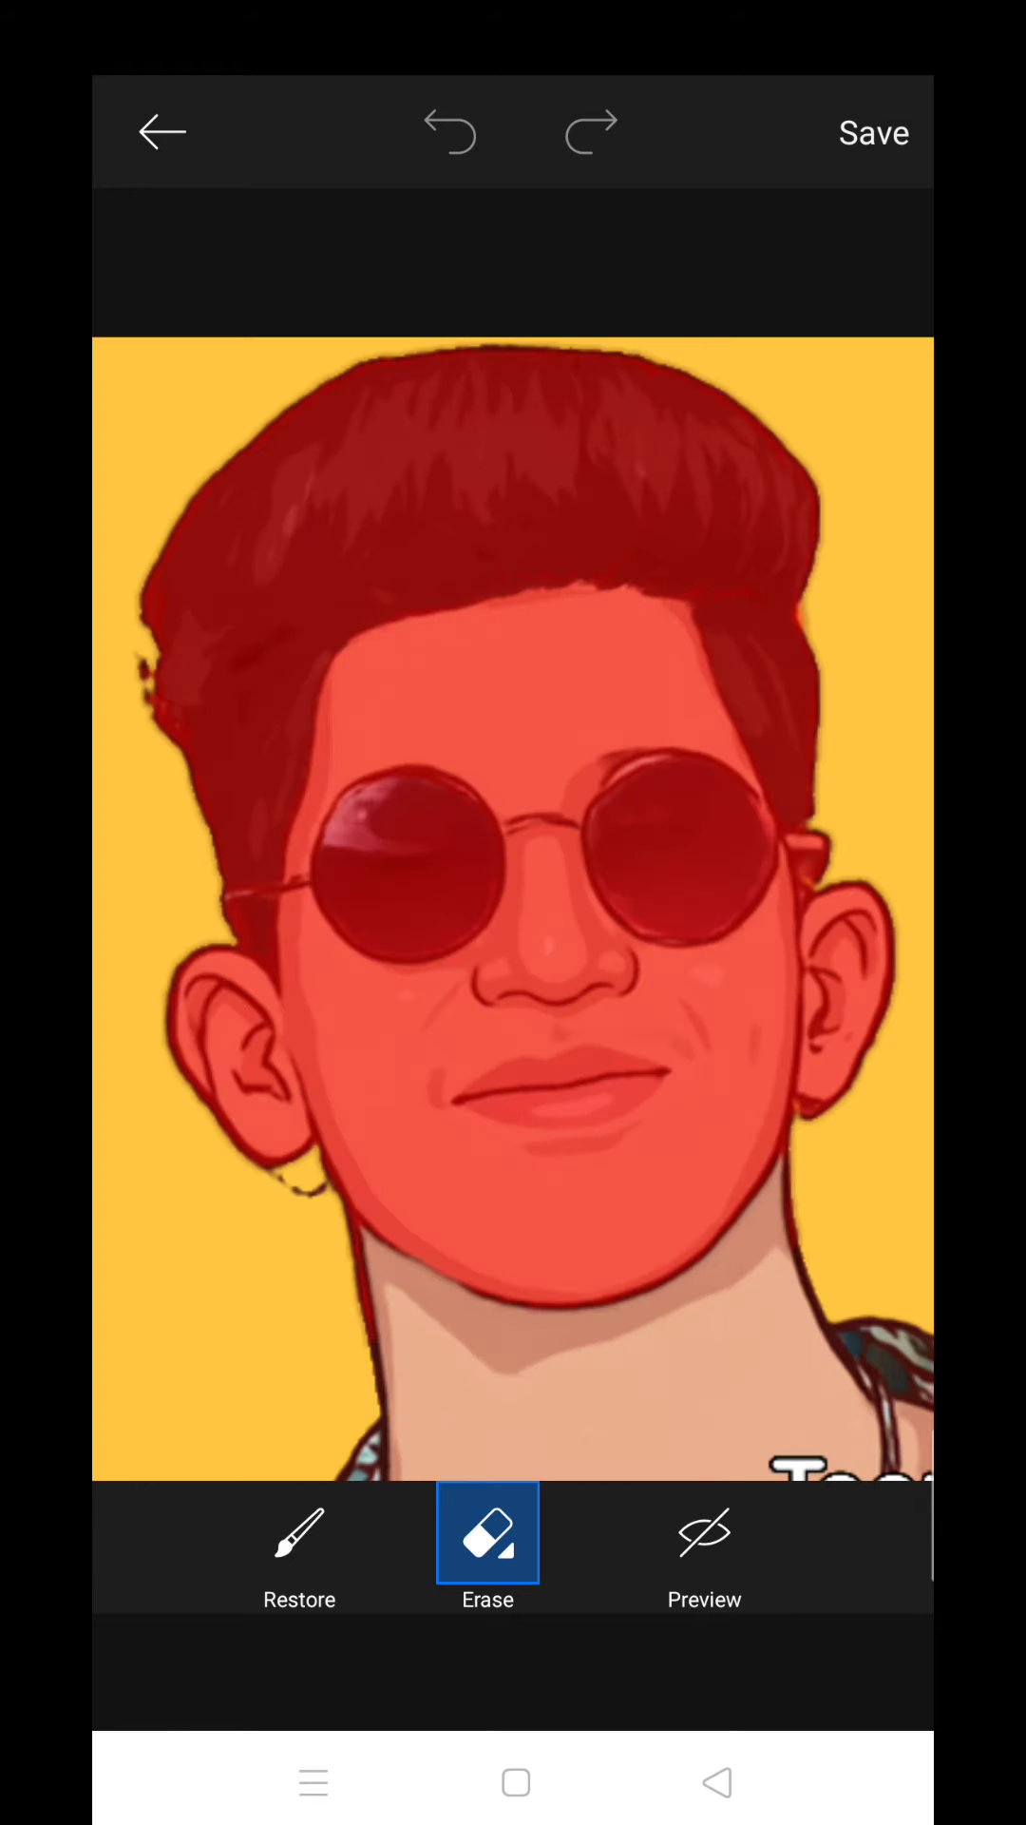
{"action": "left_click", "coordinate": [705, 1547]}
{"action": "left_click", "coordinate": [704, 1547]}
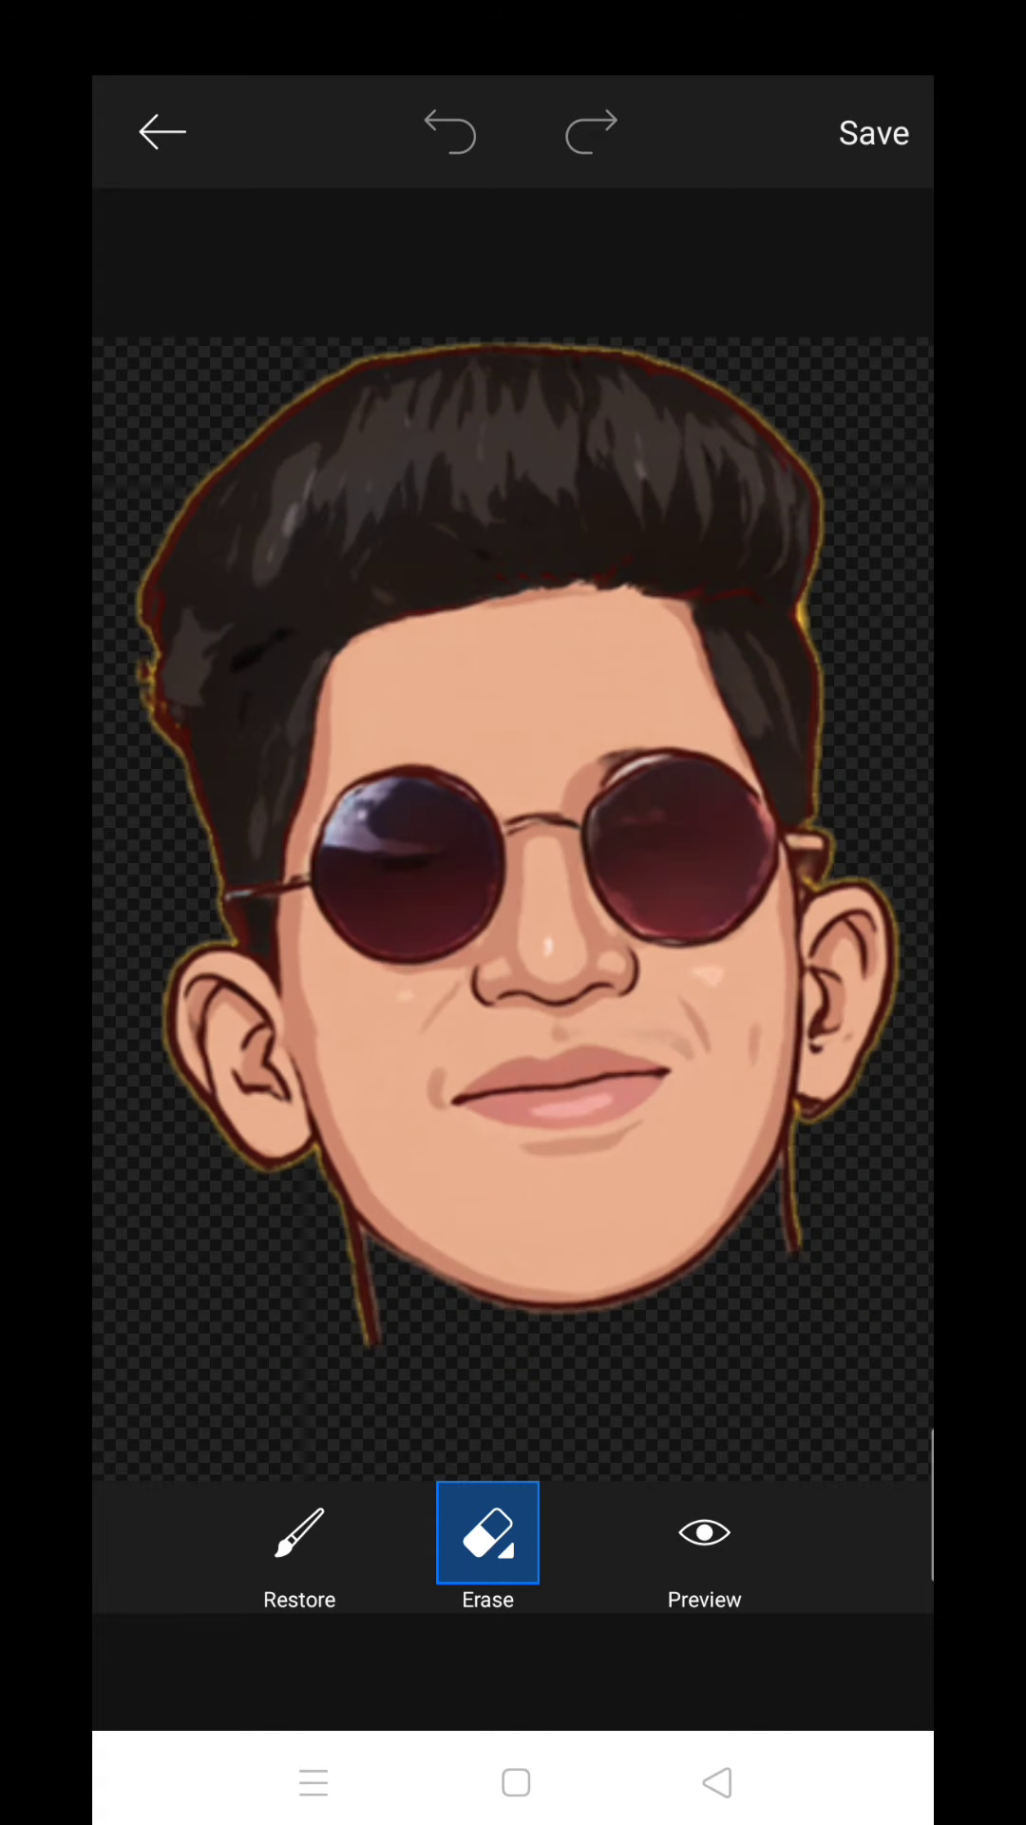
Step: Erase the stray lines below the left and right jaw, undoing an over-erased jaw edge
{"action": "mouse_move", "coordinate": [354, 1254]}
{"action": "left_mouse_down"}
{"action": "mouse_move", "coordinate": [370, 1343]}
{"action": "mouse_move", "coordinate": [357, 1267]}
{"action": "left_mouse_up"}
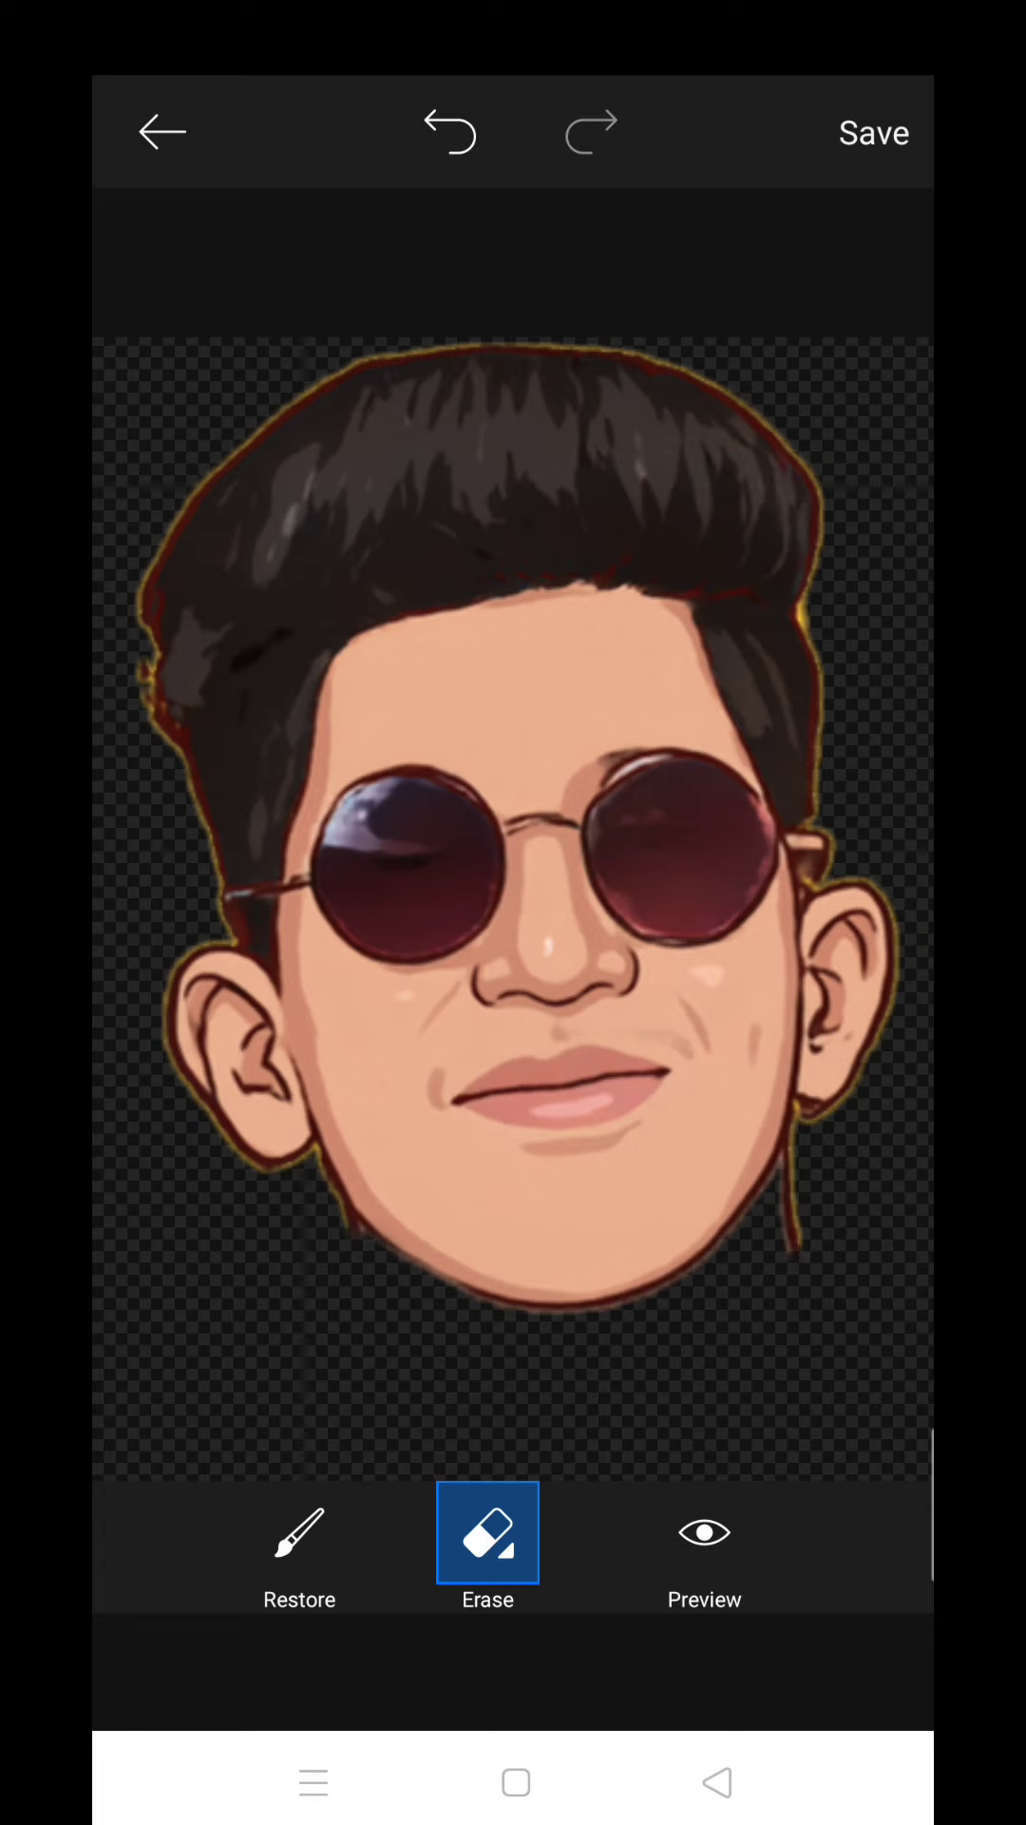
{"action": "left_click_drag", "start_coordinate": [796, 1184], "coordinate": [786, 1255]}
{"action": "left_click_drag", "start_coordinate": [778, 1120], "coordinate": [749, 1197]}
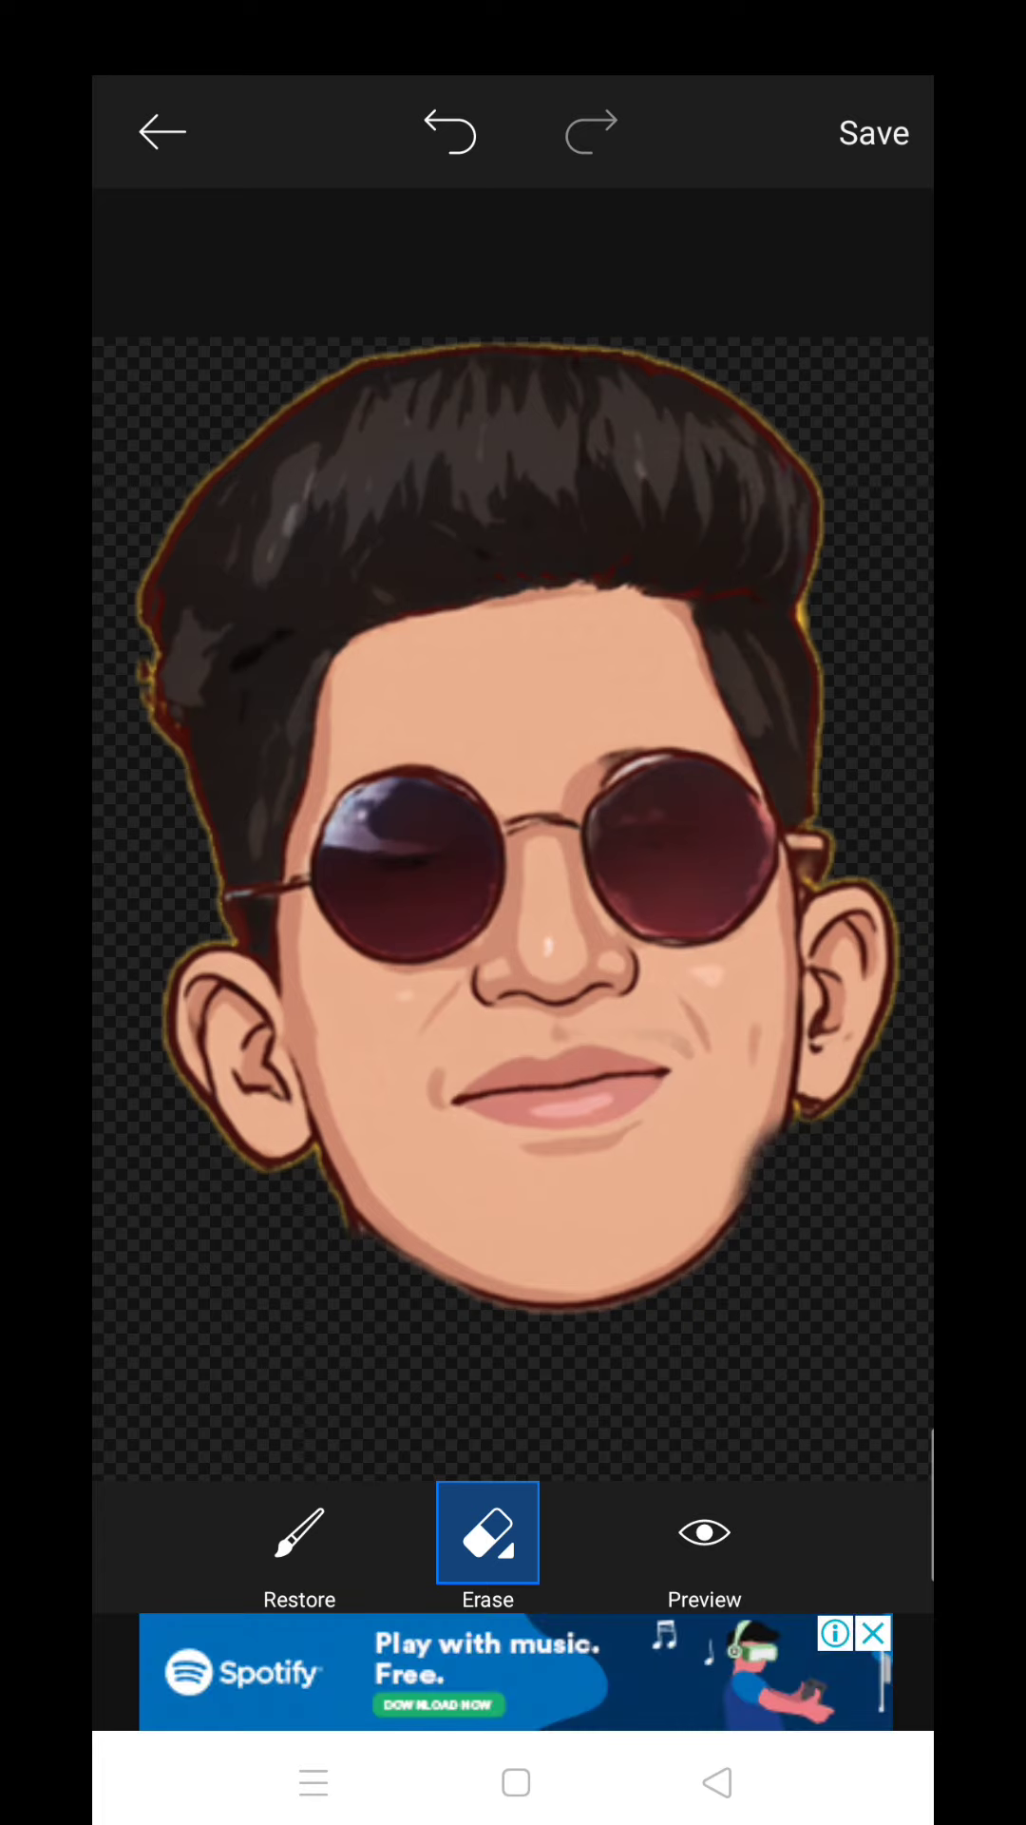
{"action": "left_click", "coordinate": [300, 1539]}
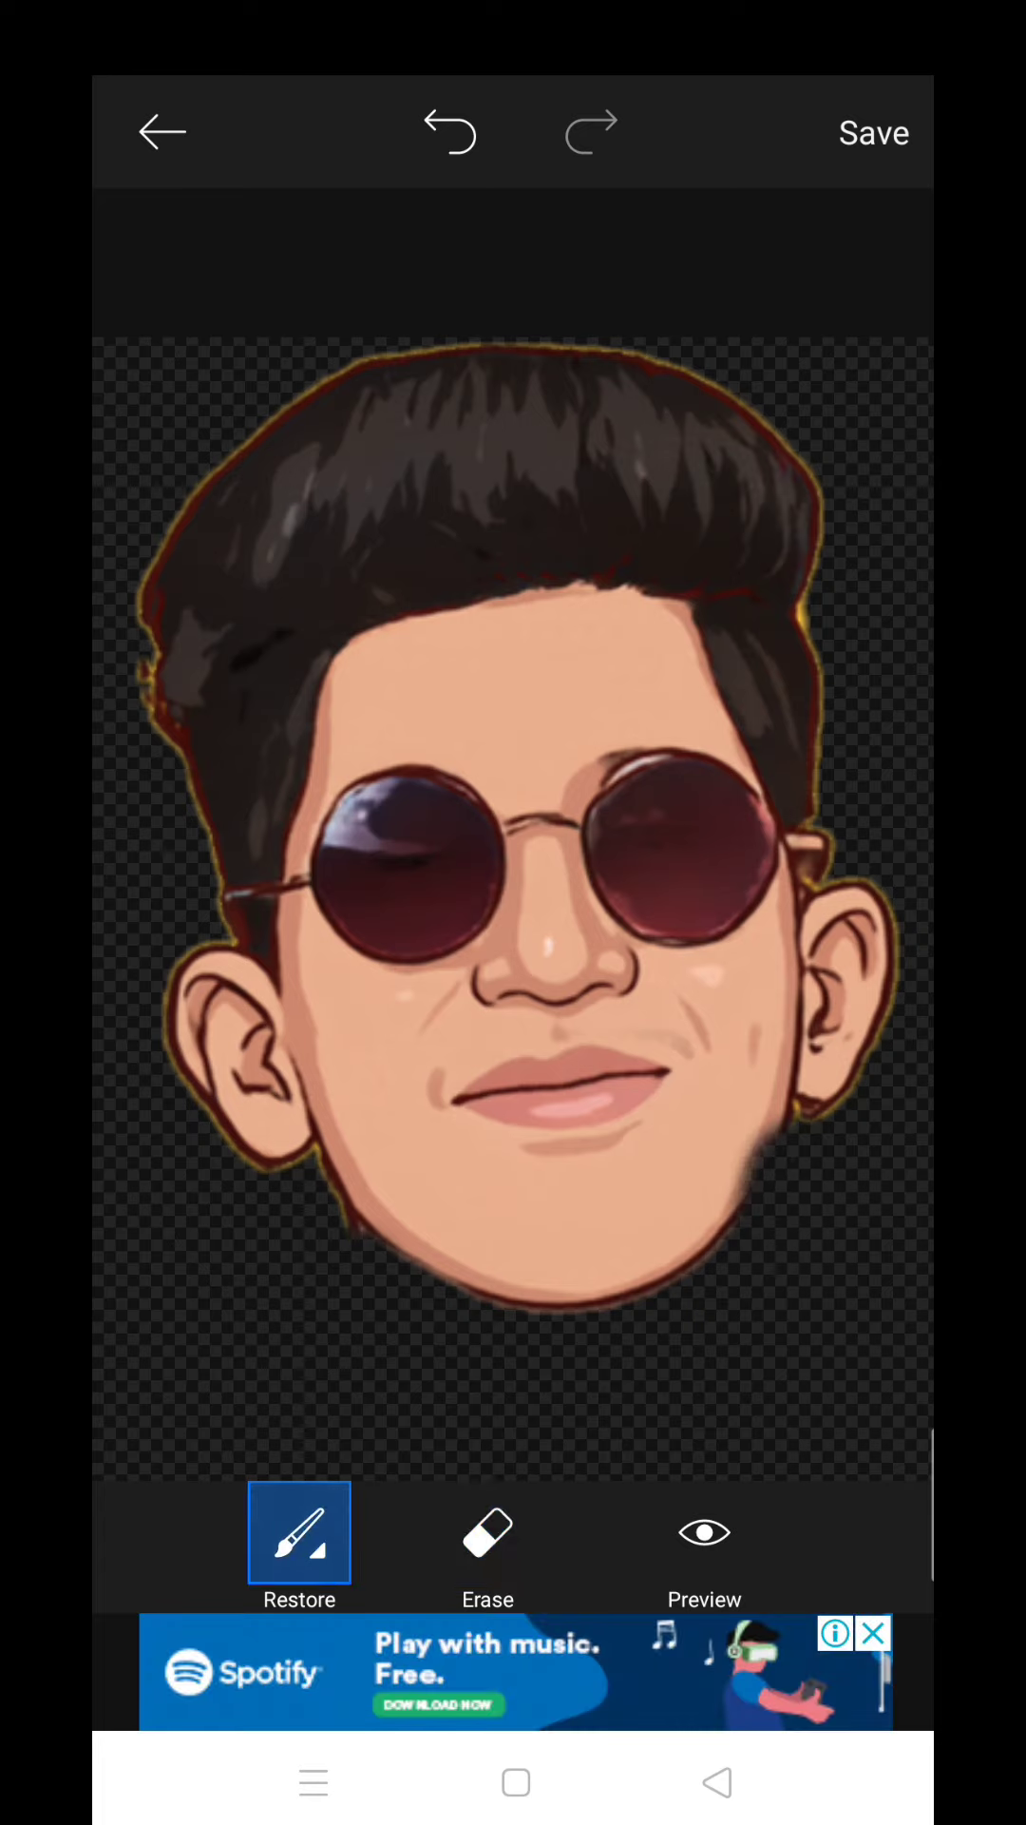
{"action": "left_click", "coordinate": [451, 131]}
{"action": "left_click", "coordinate": [488, 1539]}
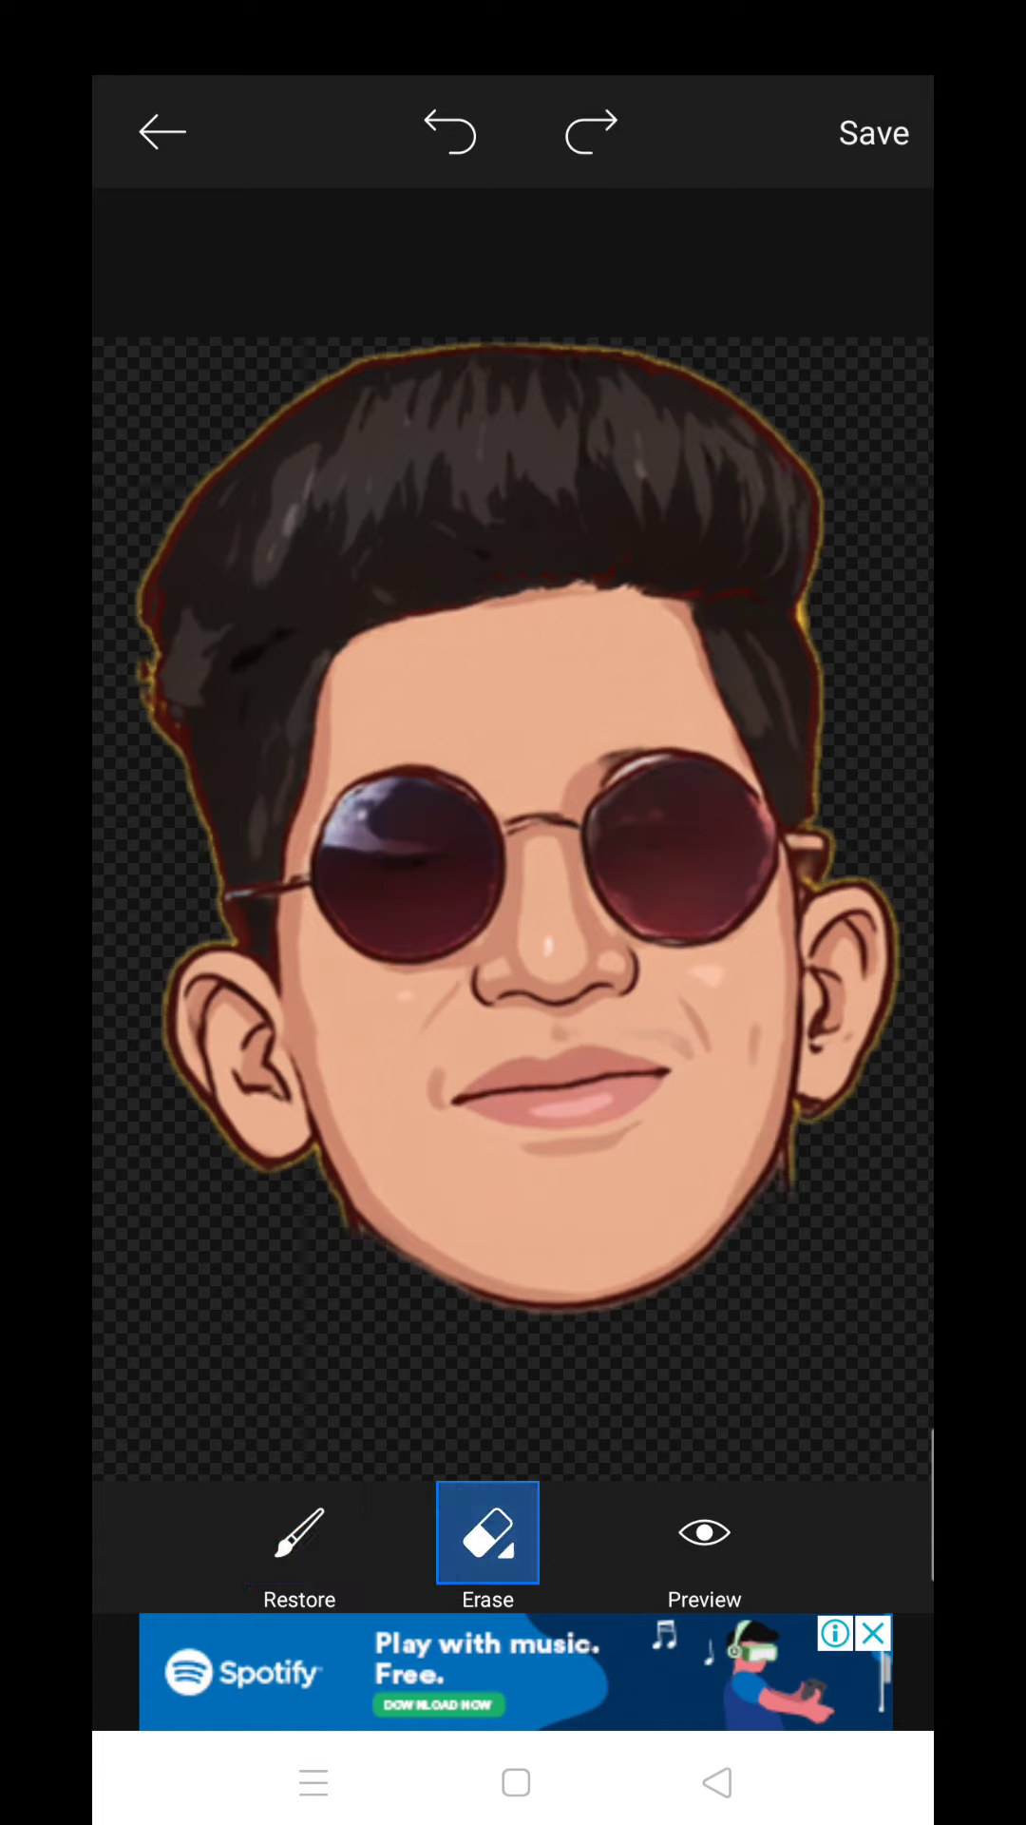
Step: Erase the dark line below the right ear, recheck the preview, and apply the cutout
{"action": "left_click_drag", "start_coordinate": [794, 1149], "coordinate": [755, 1208]}
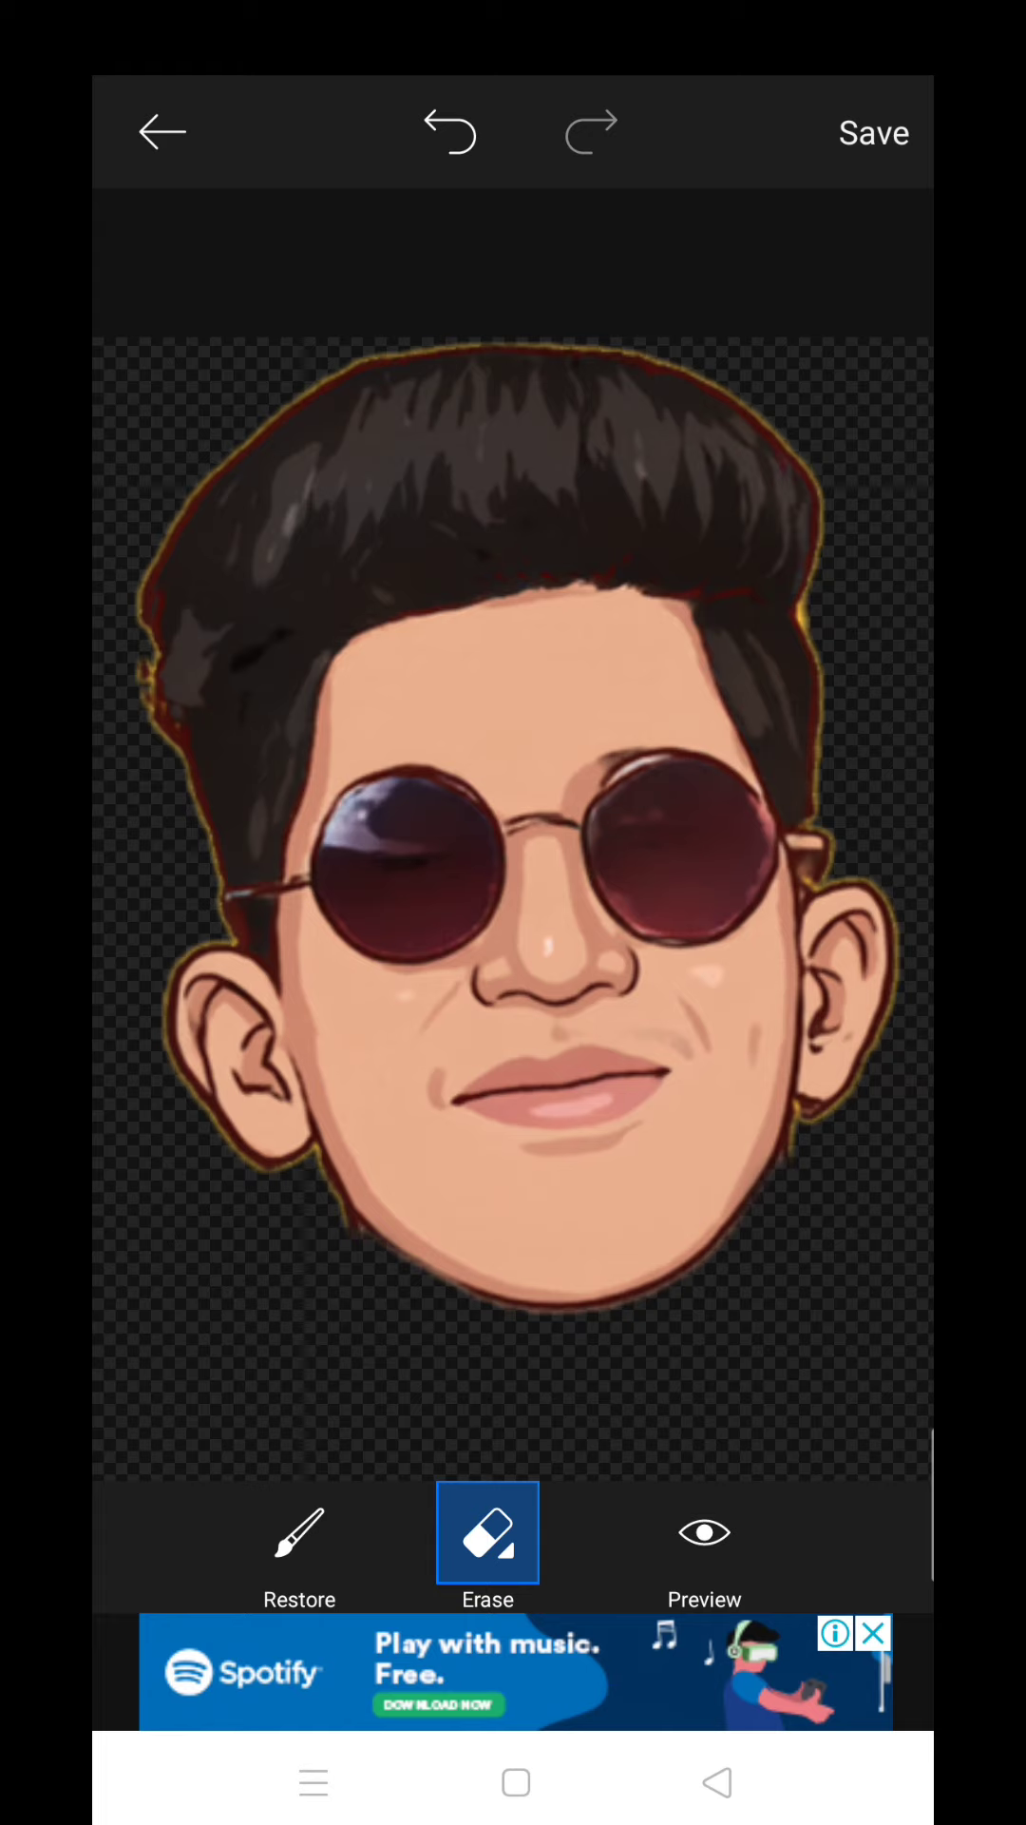
{"action": "left_click", "coordinate": [704, 1540]}
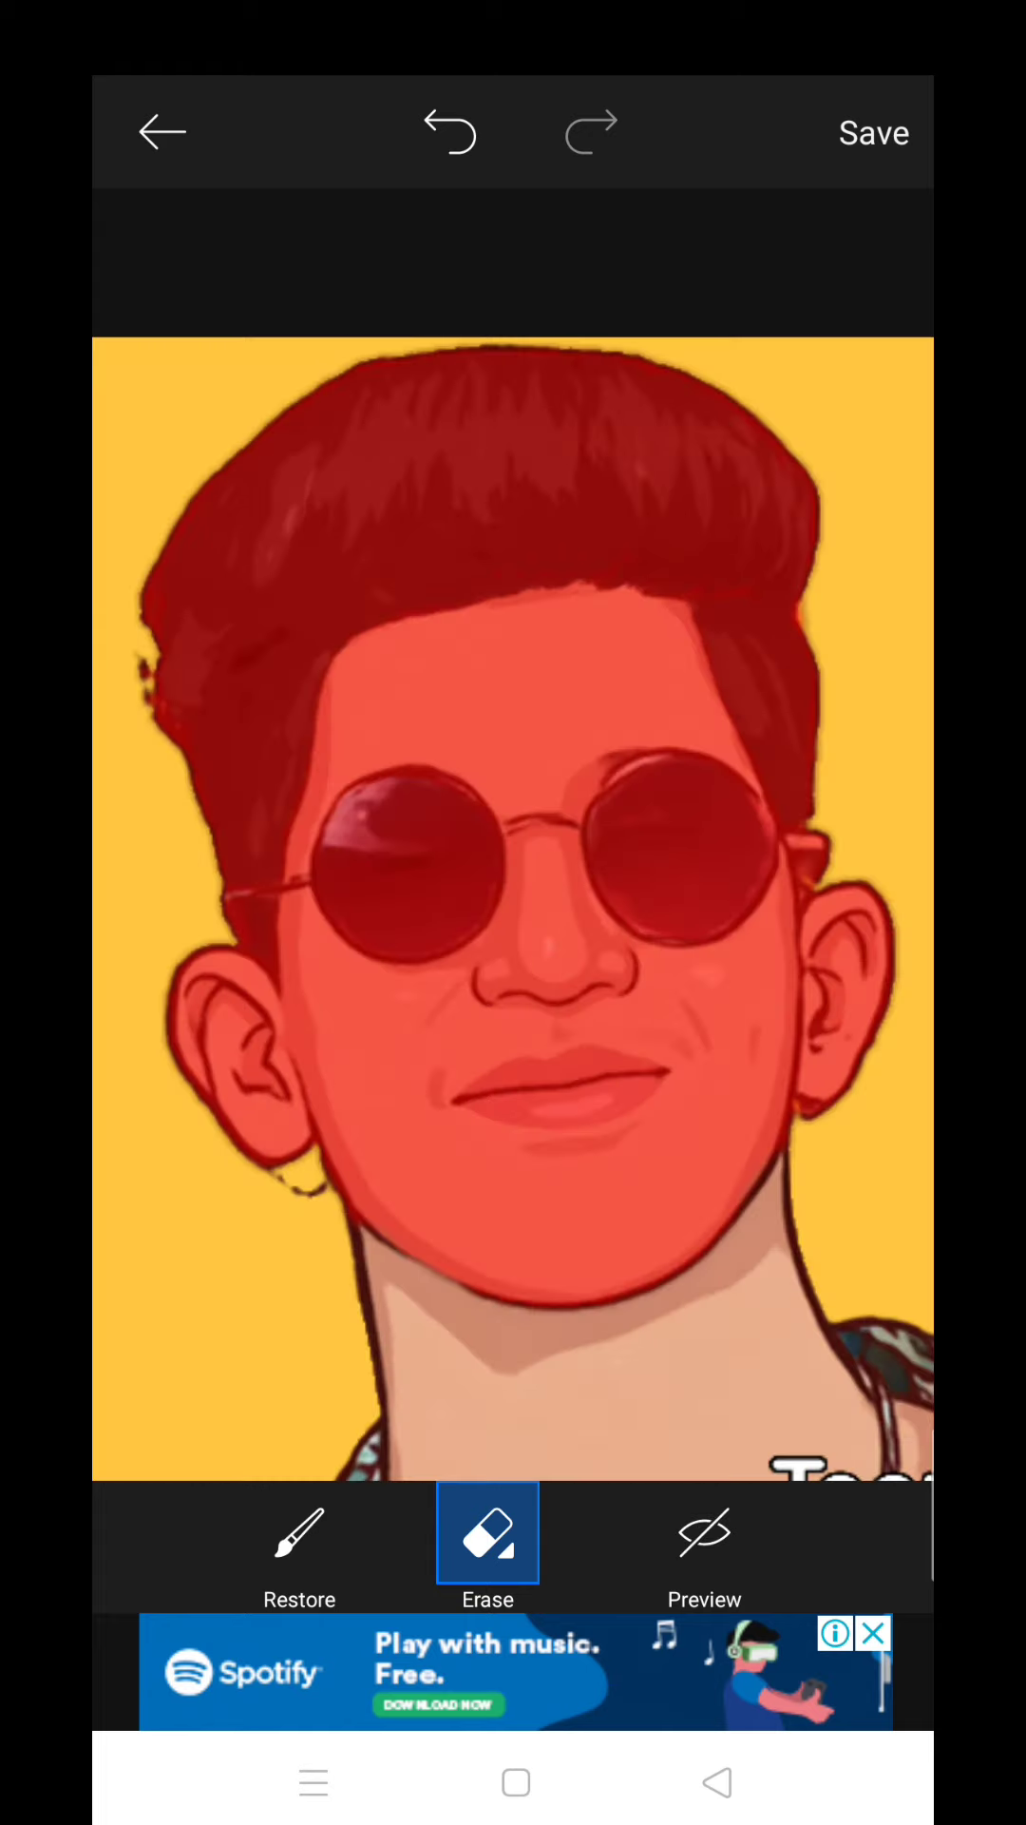
{"action": "left_click", "coordinate": [705, 1540]}
{"action": "left_click", "coordinate": [873, 133]}
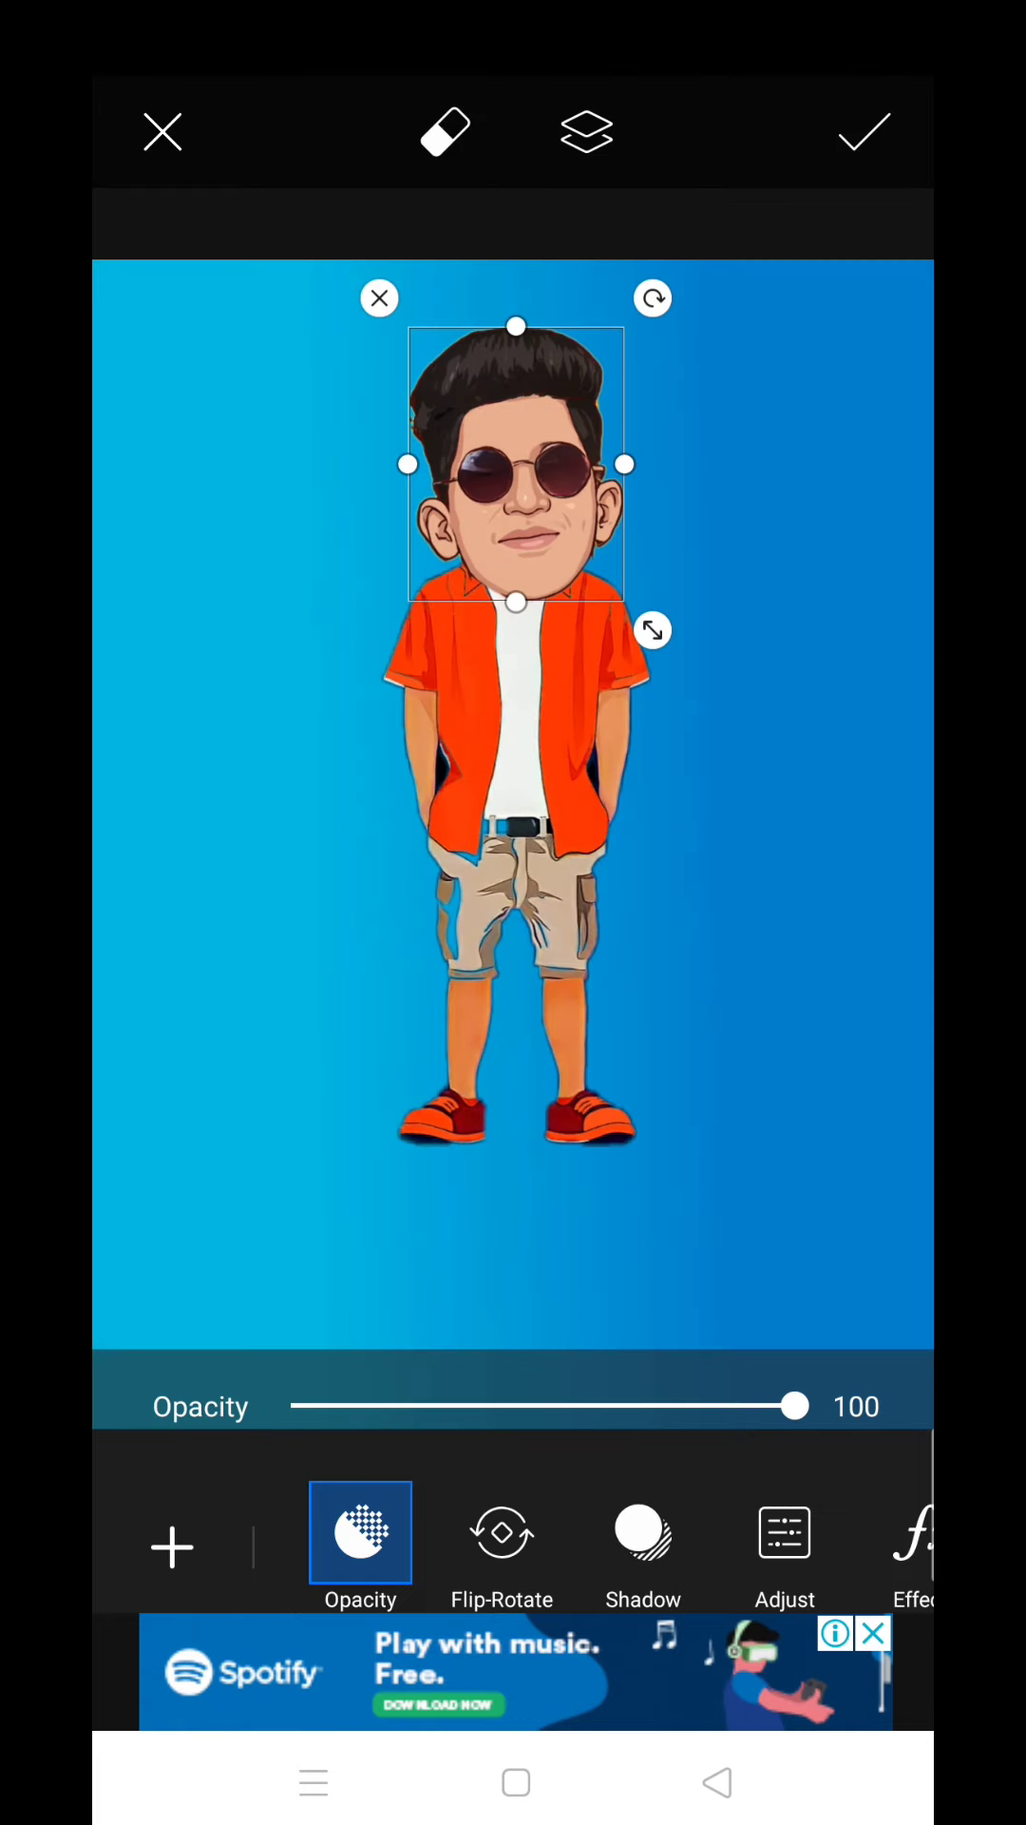
Step: Shrink the cartoon head, lower it onto the orange outfit's neck, and apply the placement
{"action": "left_click", "coordinate": [513, 742]}
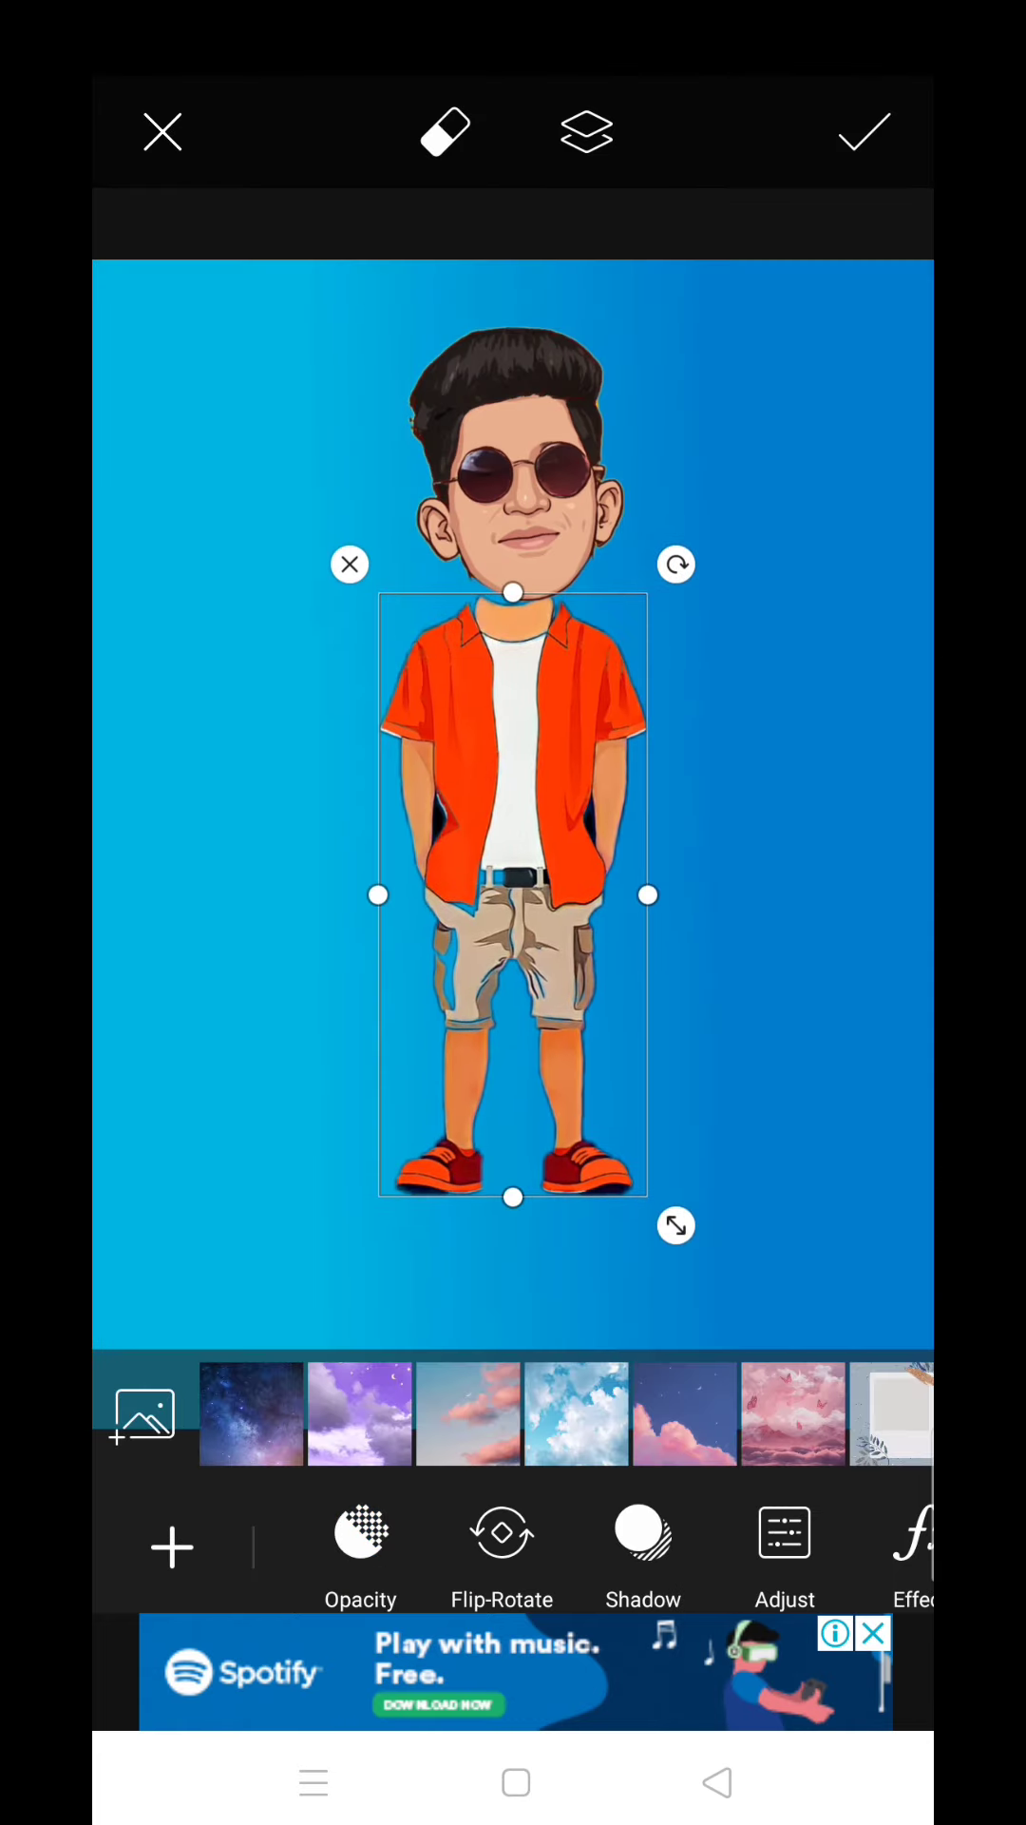
{"action": "left_click_drag", "start_coordinate": [514, 457], "coordinate": [509, 495]}
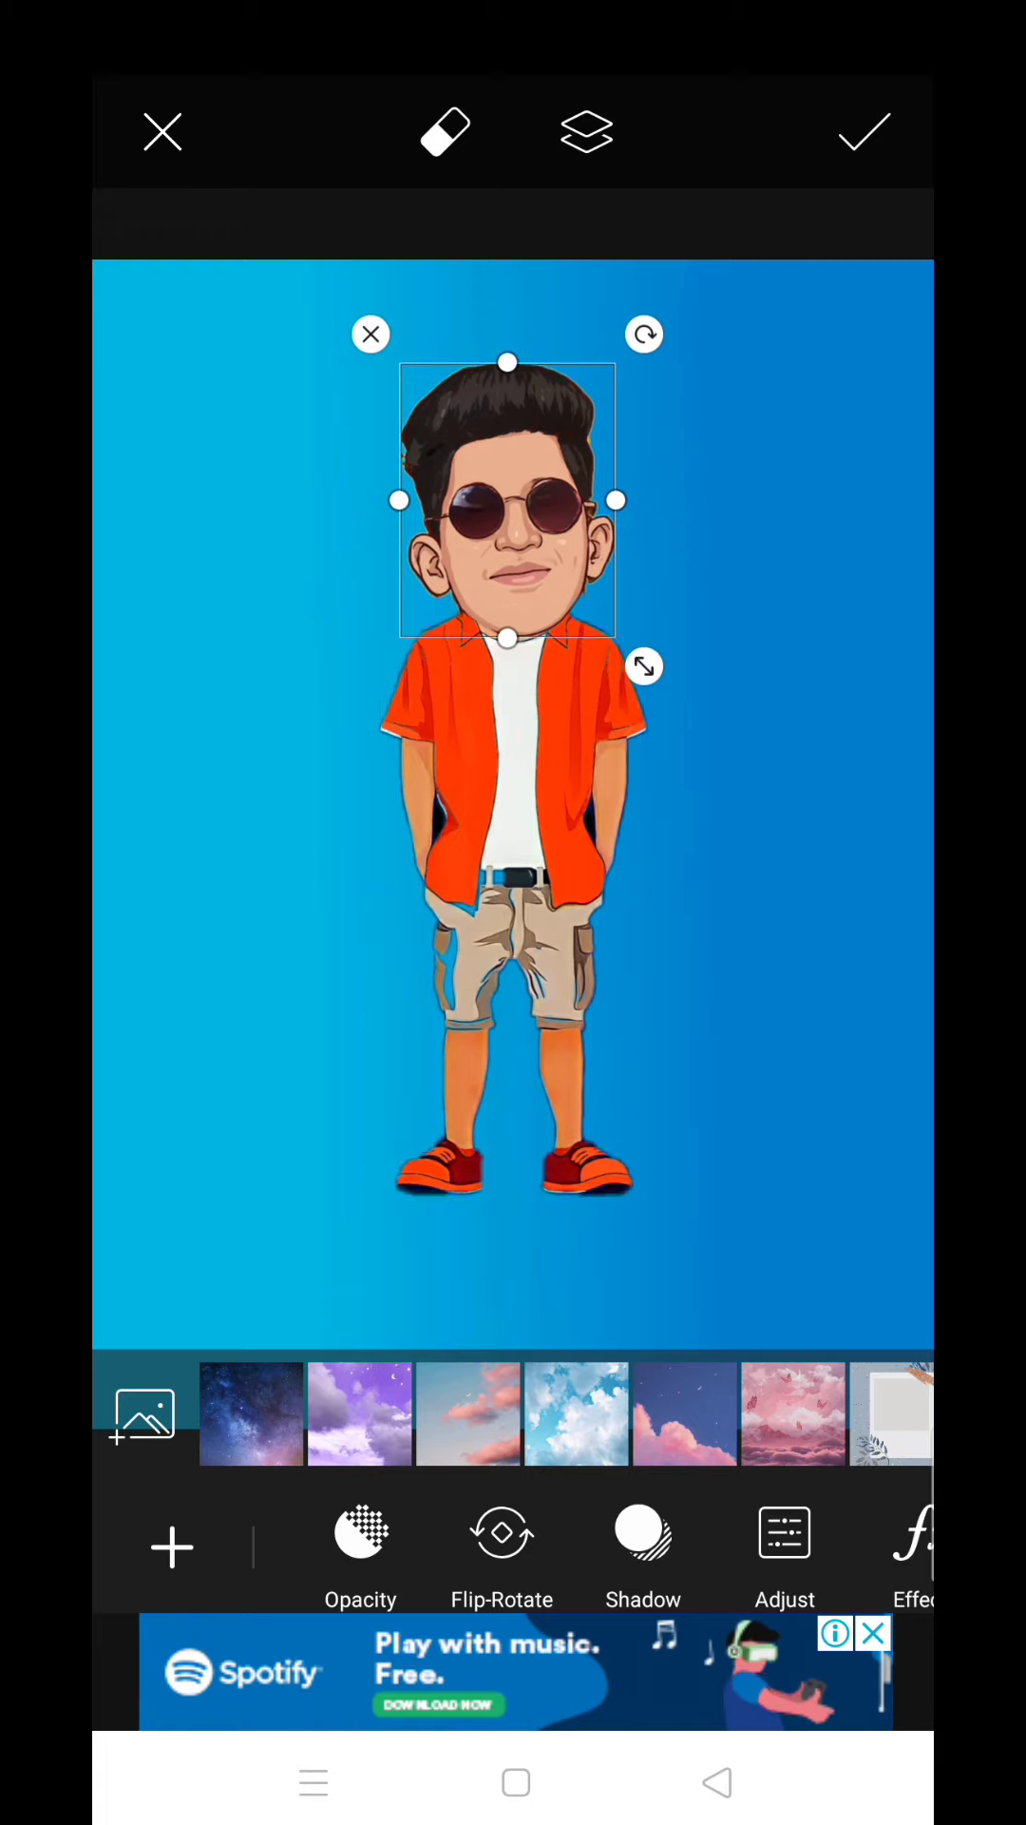
{"action": "mouse_move", "coordinate": [644, 667]}
{"action": "left_mouse_down"}
{"action": "mouse_move", "coordinate": [608, 620]}
{"action": "mouse_move", "coordinate": [624, 642]}
{"action": "left_mouse_up"}
{"action": "left_click_drag", "start_coordinate": [508, 500], "coordinate": [508, 514]}
{"action": "left_click", "coordinate": [863, 134]}
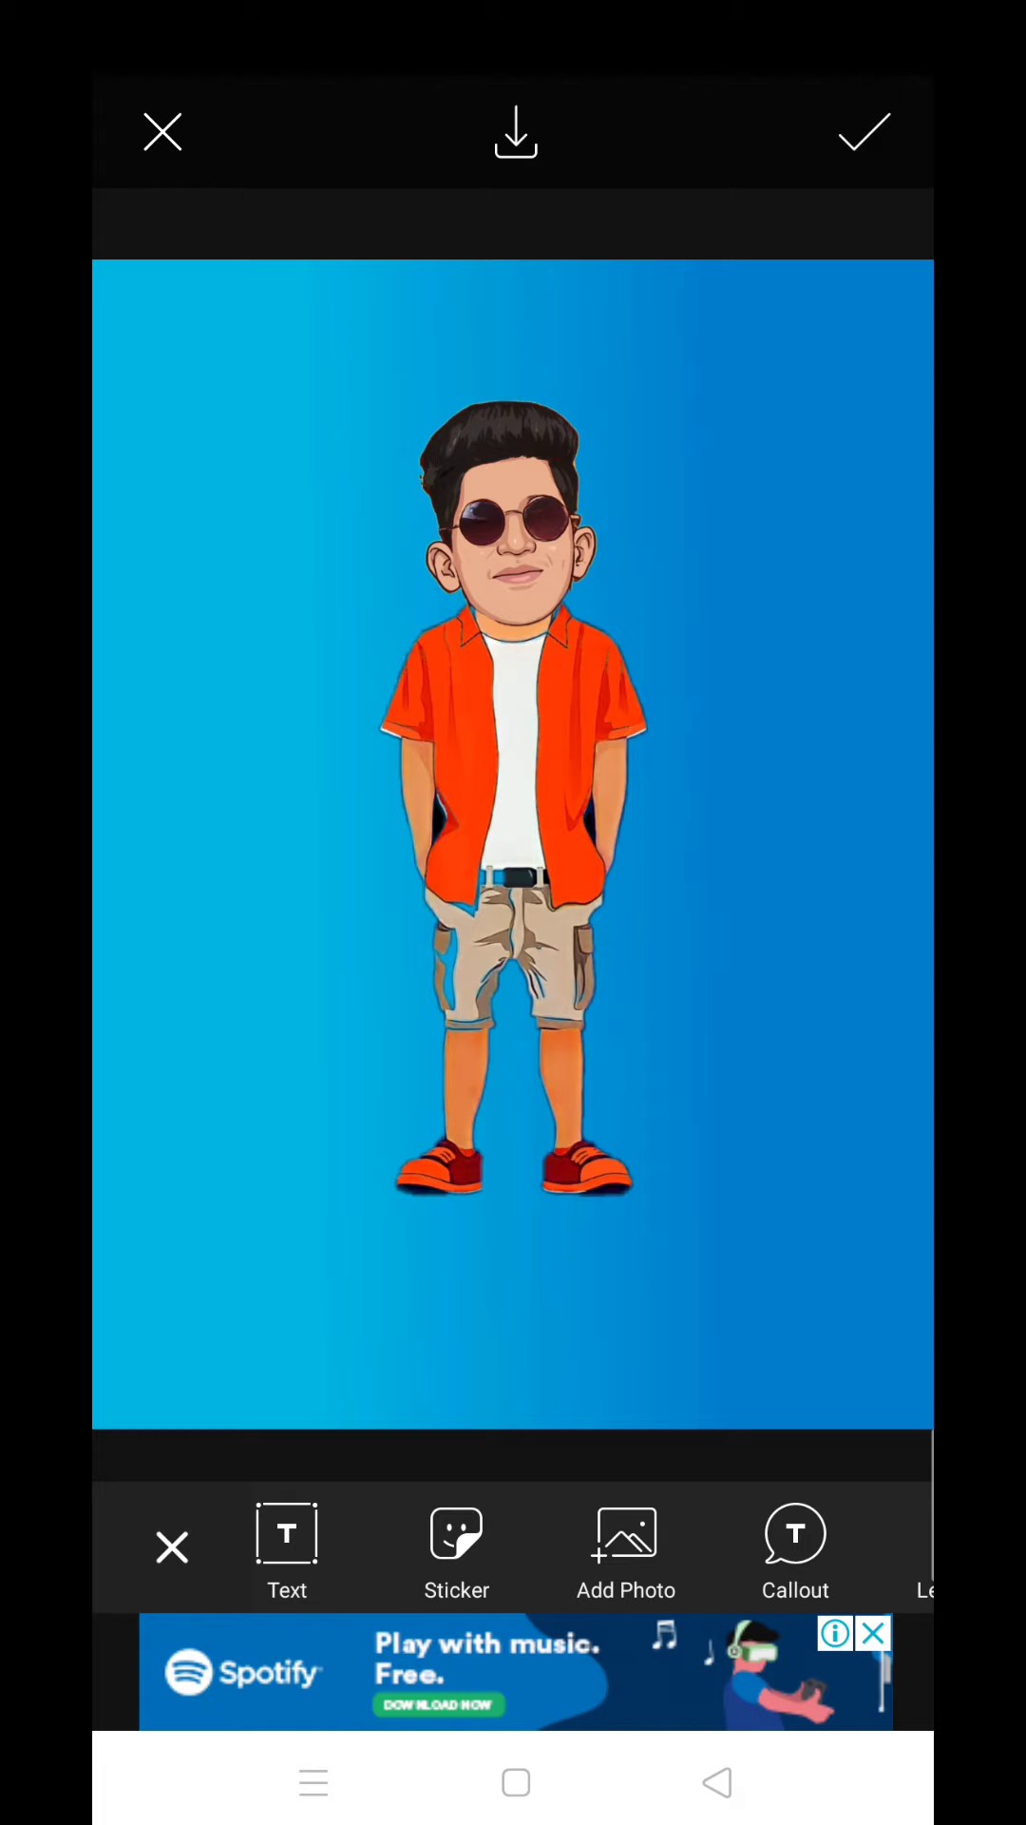